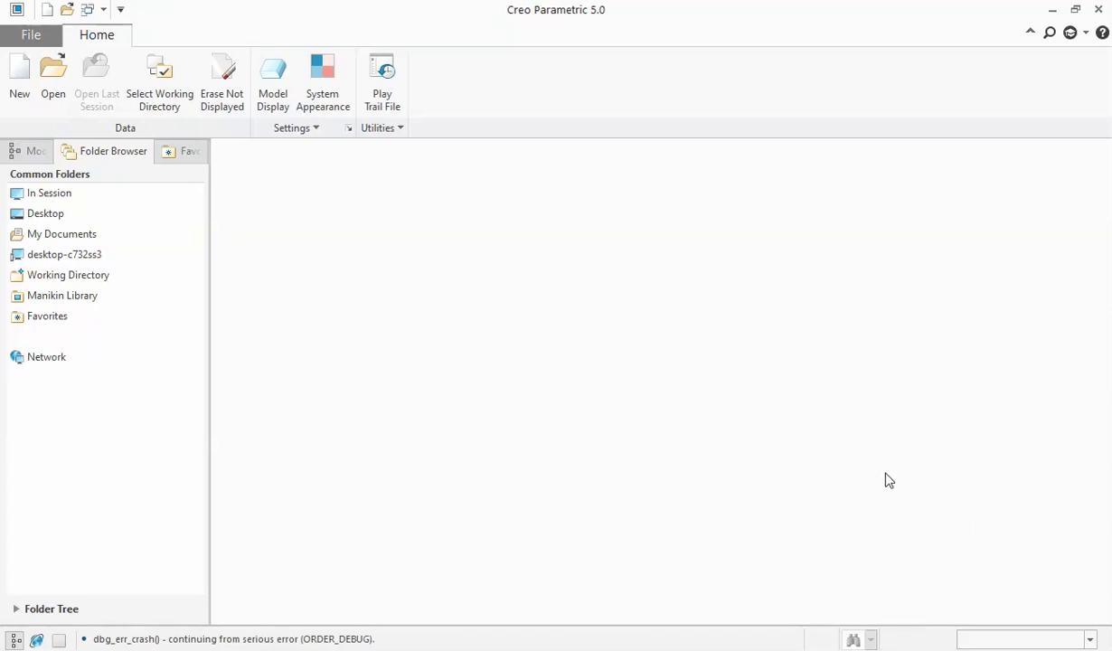
Step: Start a new solid part prt0002 without the default template, choosing mmns_part_solid
left_click(13, 86)
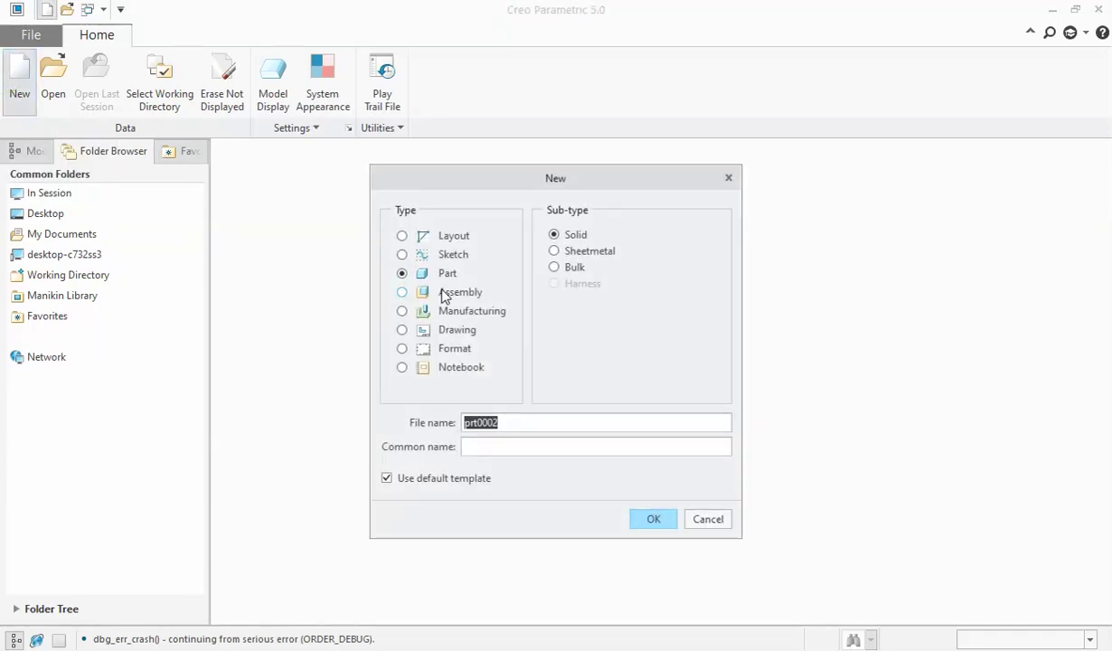
left_click(435, 478)
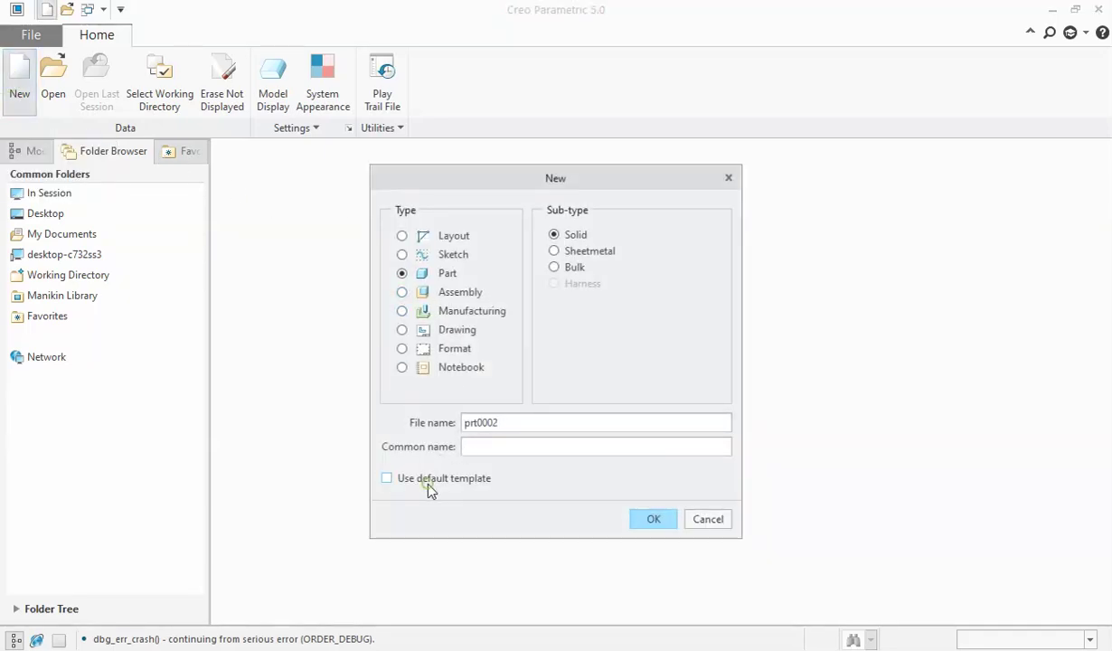
left_click(520, 422)
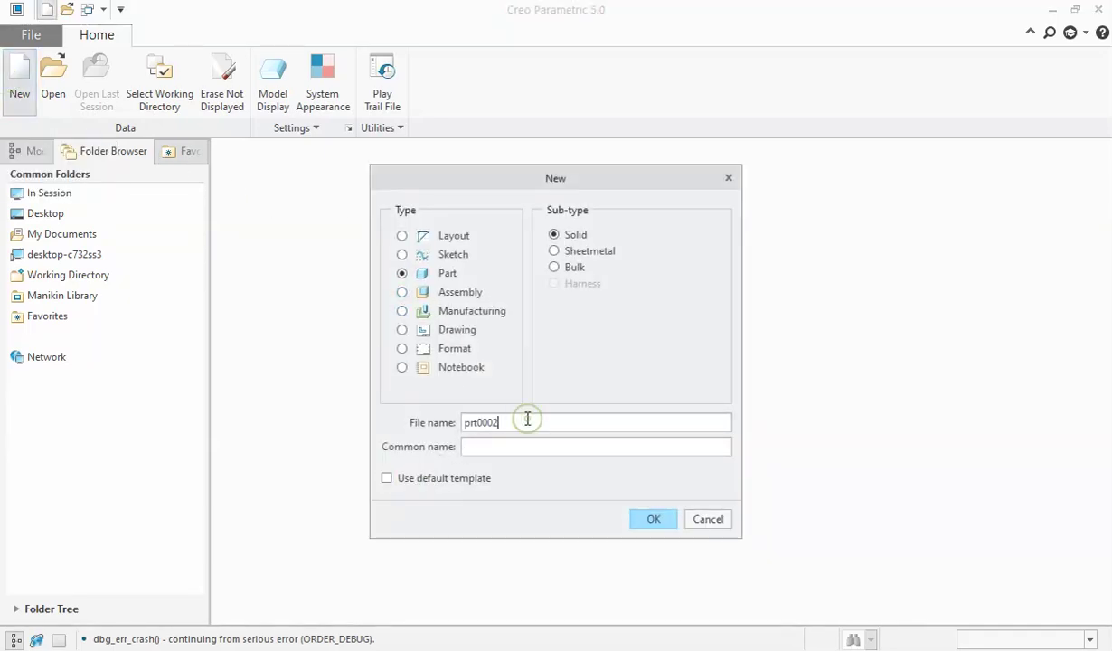
left_click(654, 520)
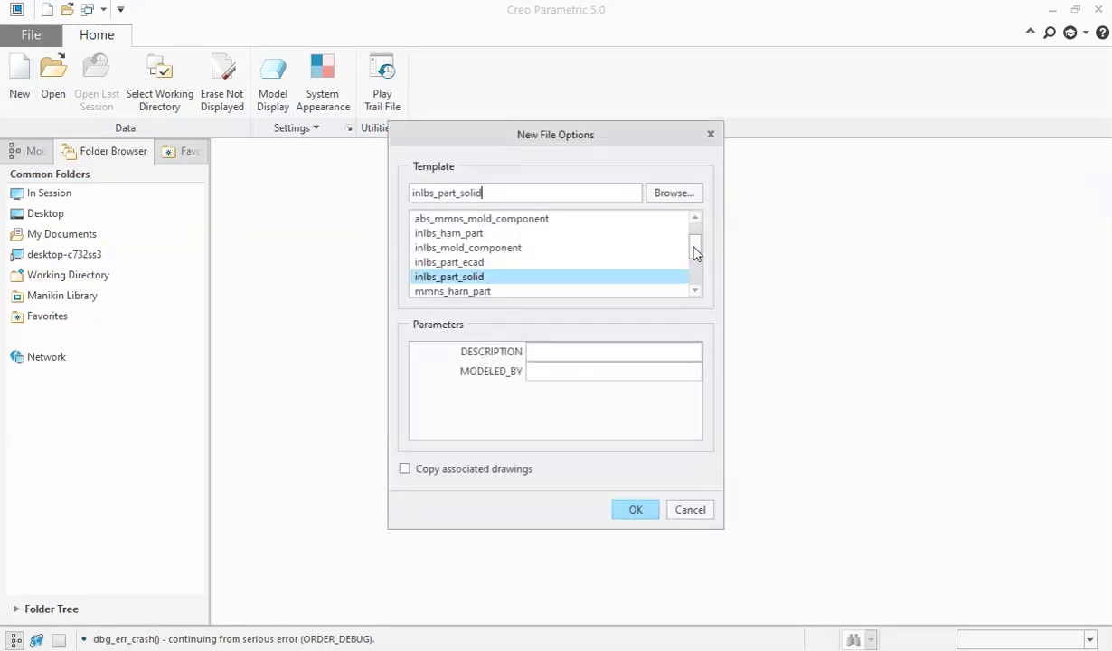
left_click_drag(695, 254, 695, 259)
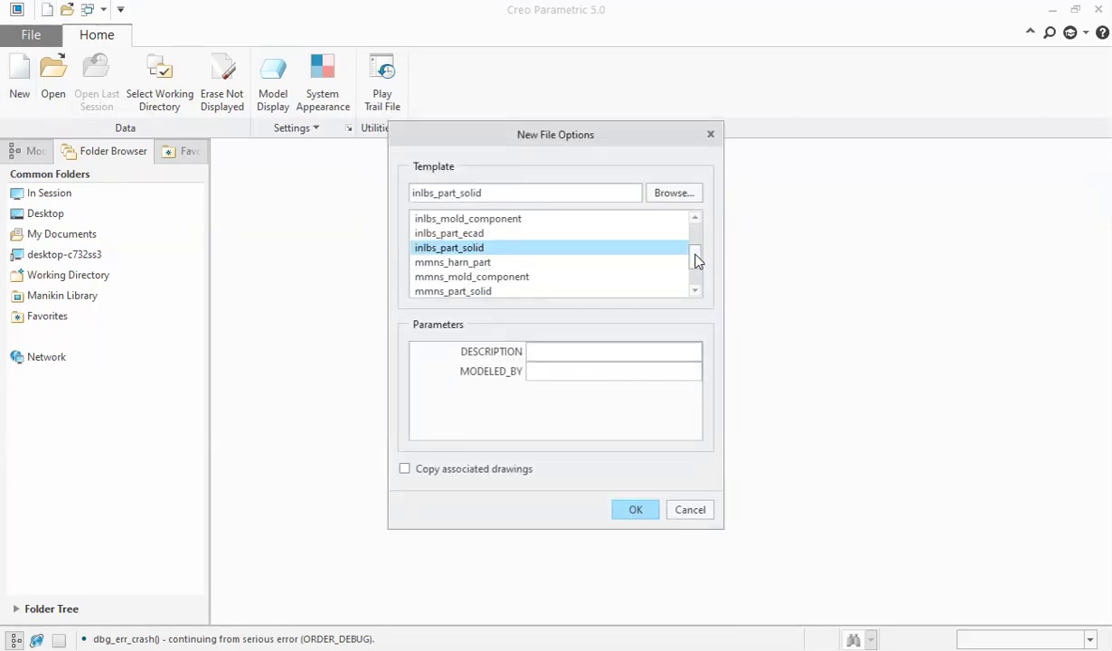
left_click(494, 293)
Step: Create the mmns_part_solid part and open a sketch on the TOP plane, viewed flat-on
left_click(636, 512)
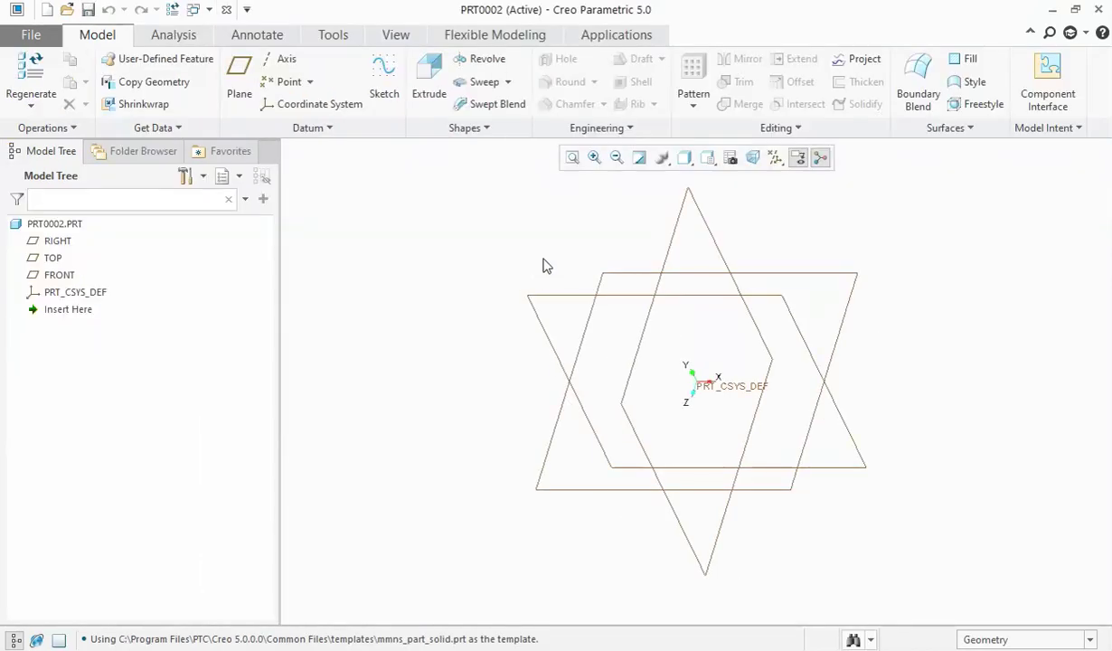
left_click(620, 281)
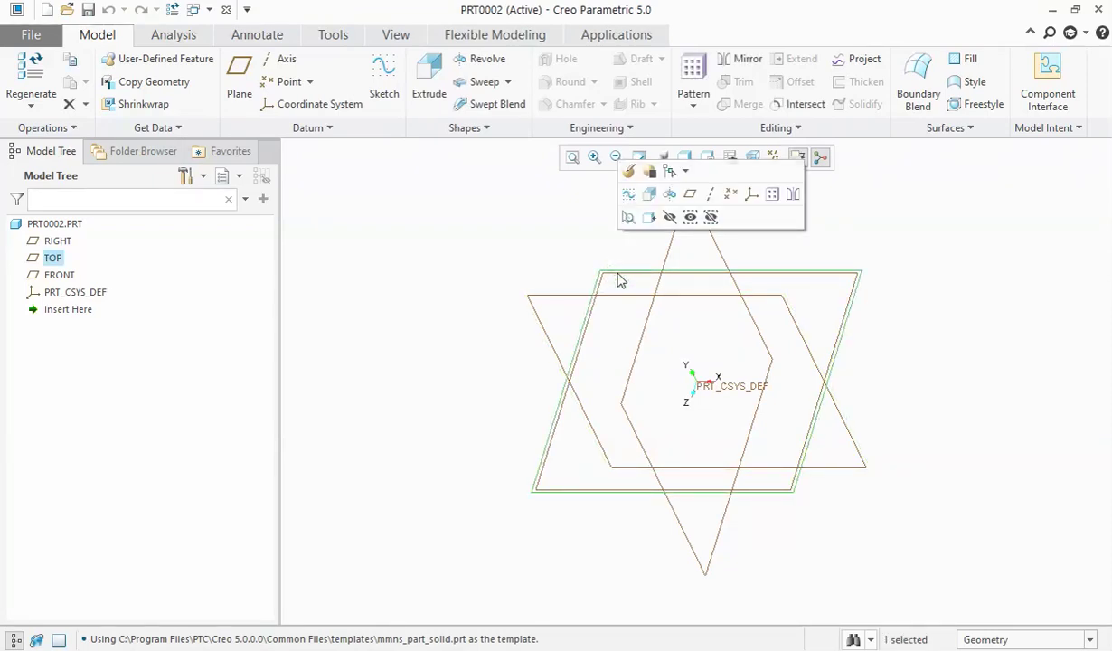
left_click(627, 196)
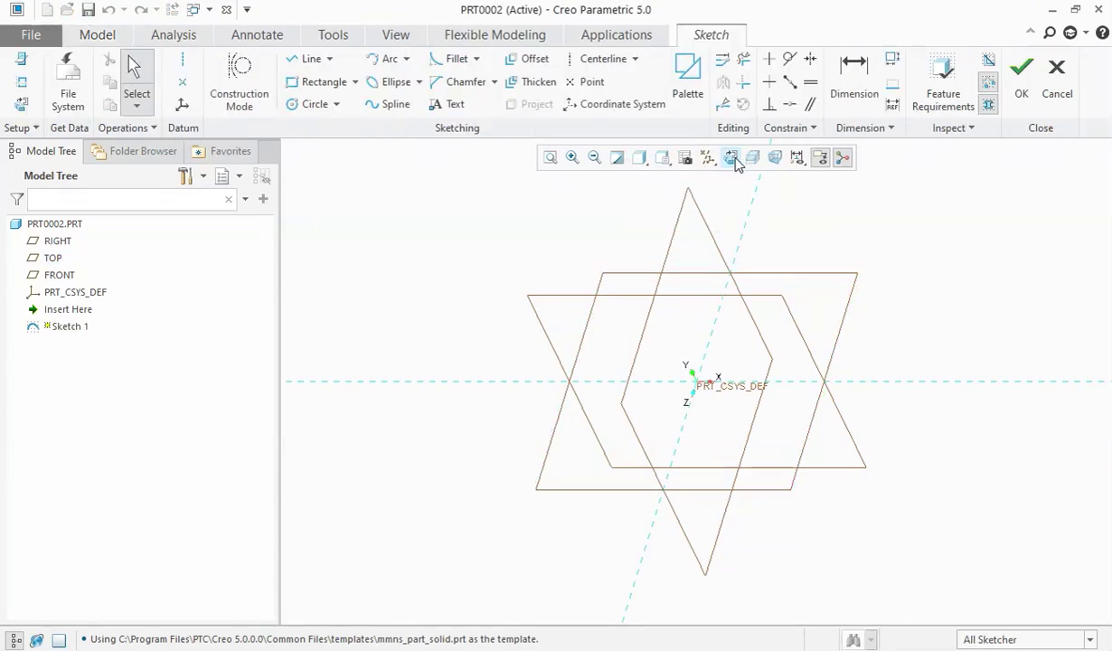
left_click(731, 160)
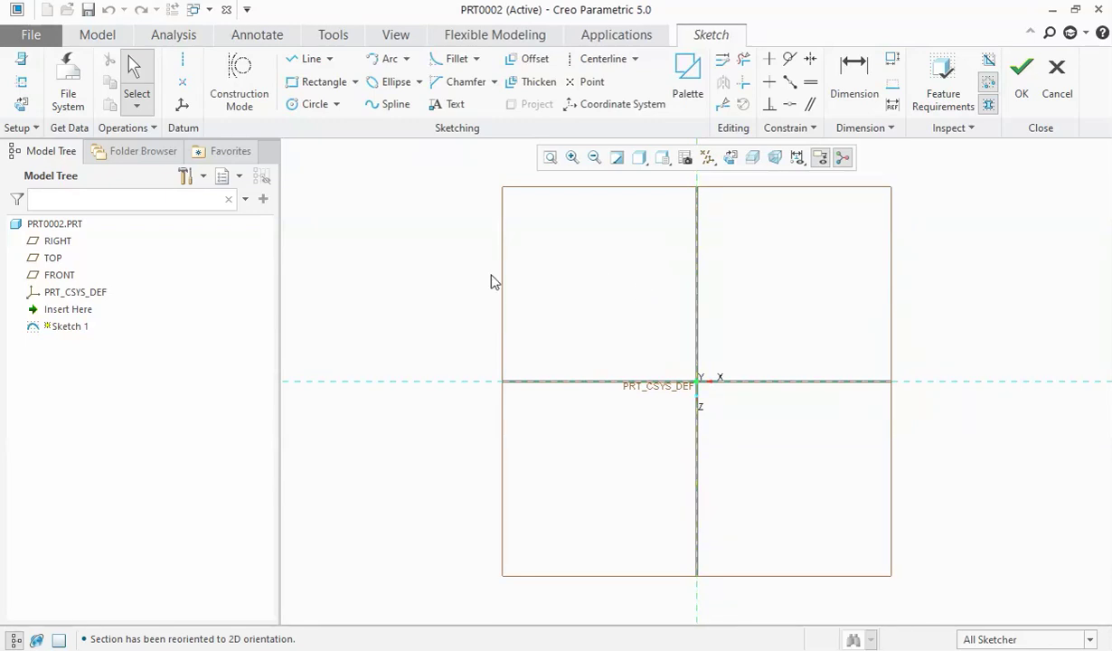
Step: Draw a line chain: a short vertical line, then a long horizontal line across the origin
left_click(297, 61)
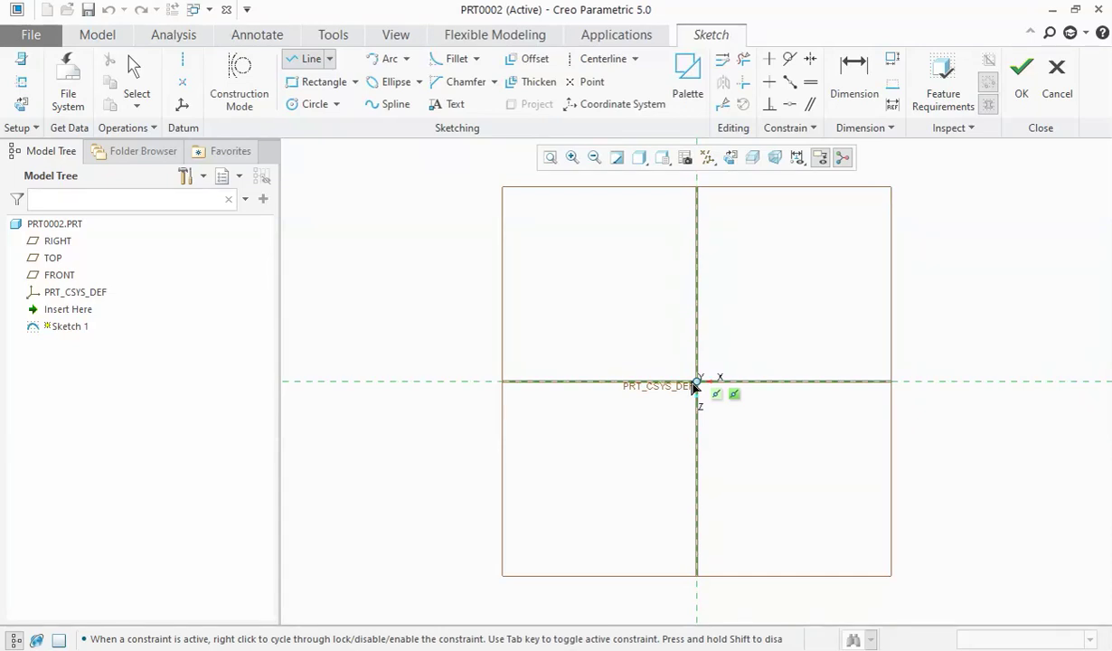
left_click(612, 382)
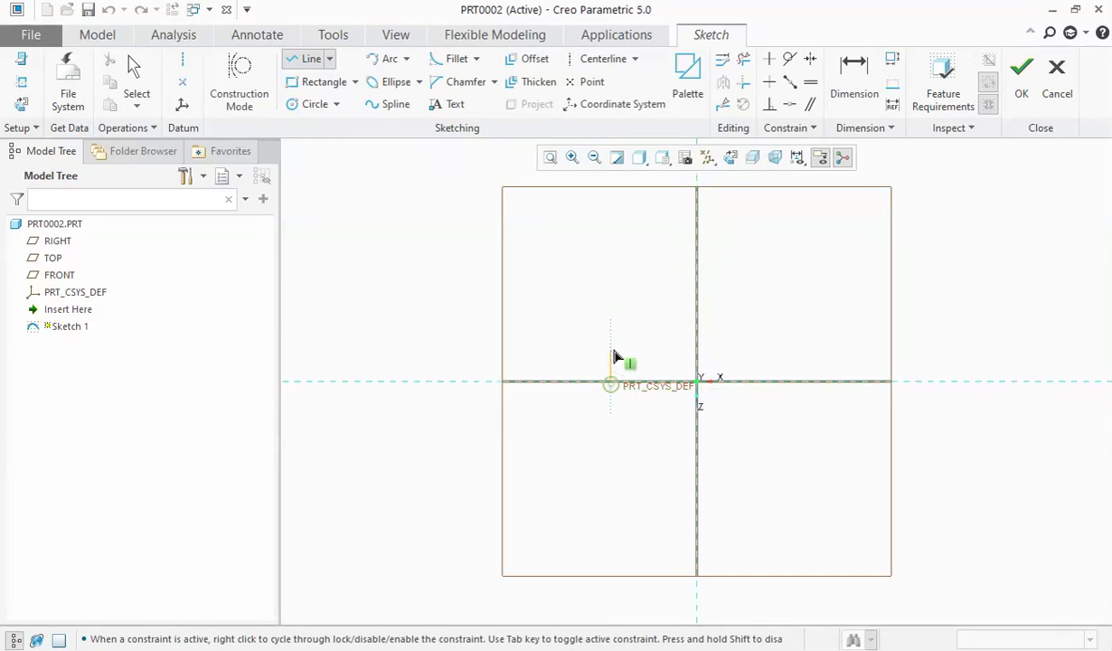
left_click(611, 344)
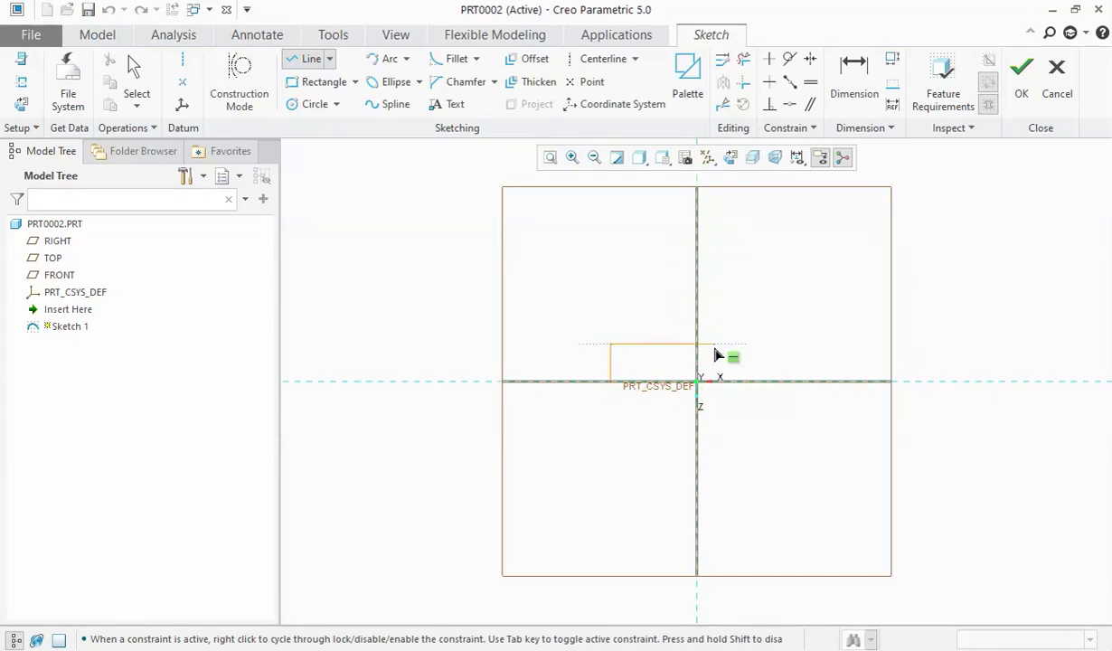
left_click(813, 352)
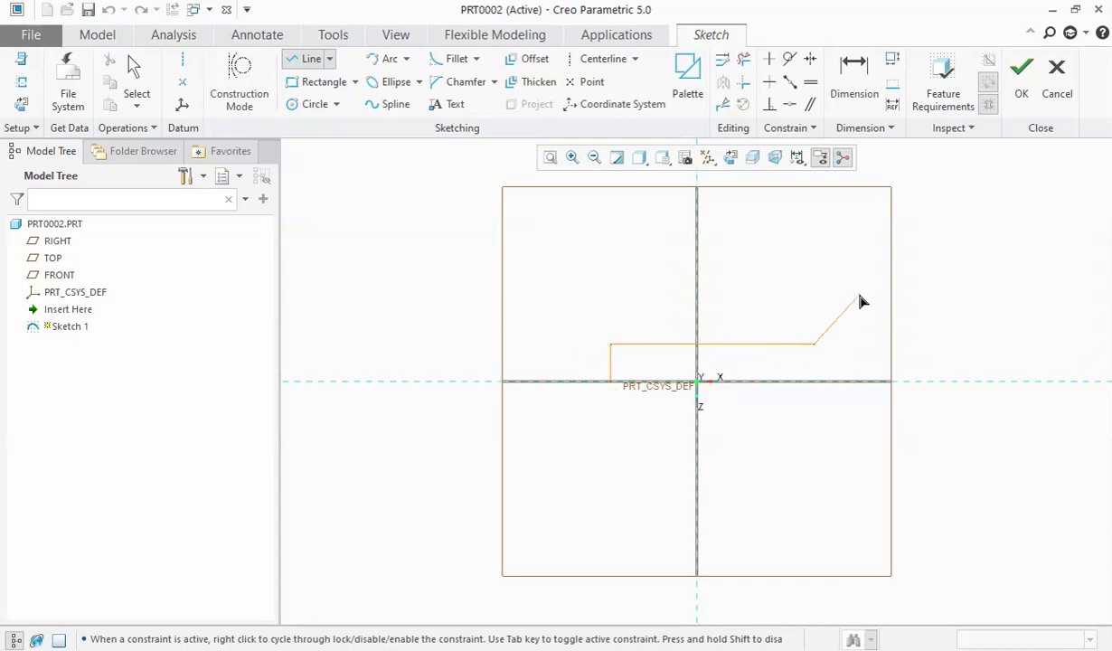
middle_click(836, 298)
middle_click(604, 307)
scroll(640, 372, "down", 2)
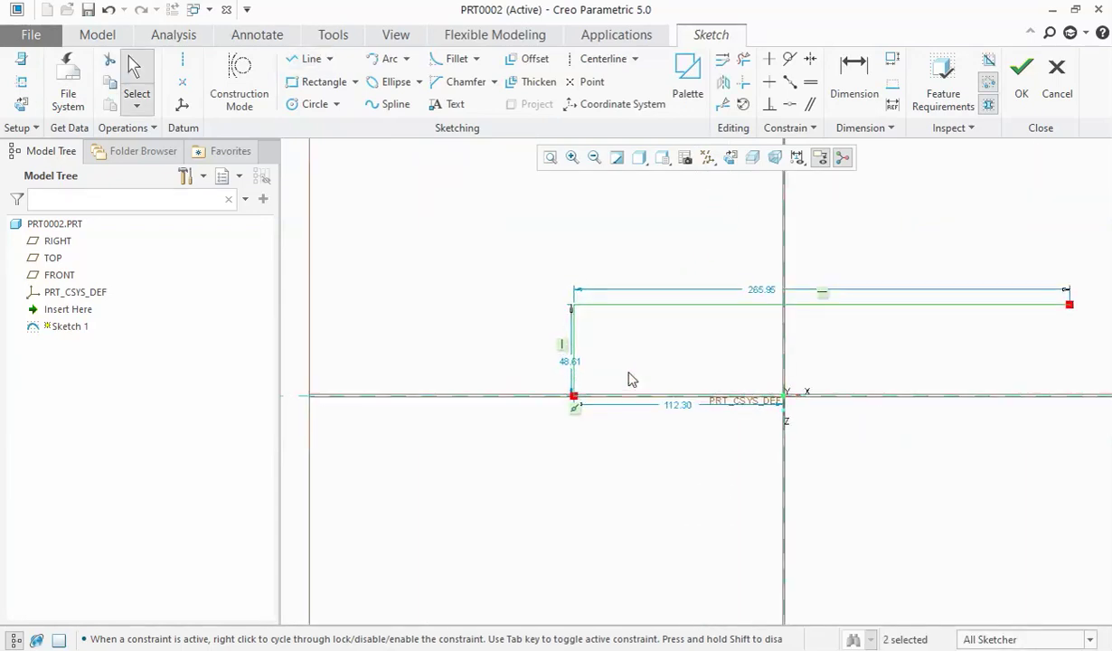
scroll(628, 379, "down", 1)
scroll(628, 379, "down", 1)
Step: Set the profile dimensions to 125 origin offset, 25 height and 250 length
double_click(714, 412)
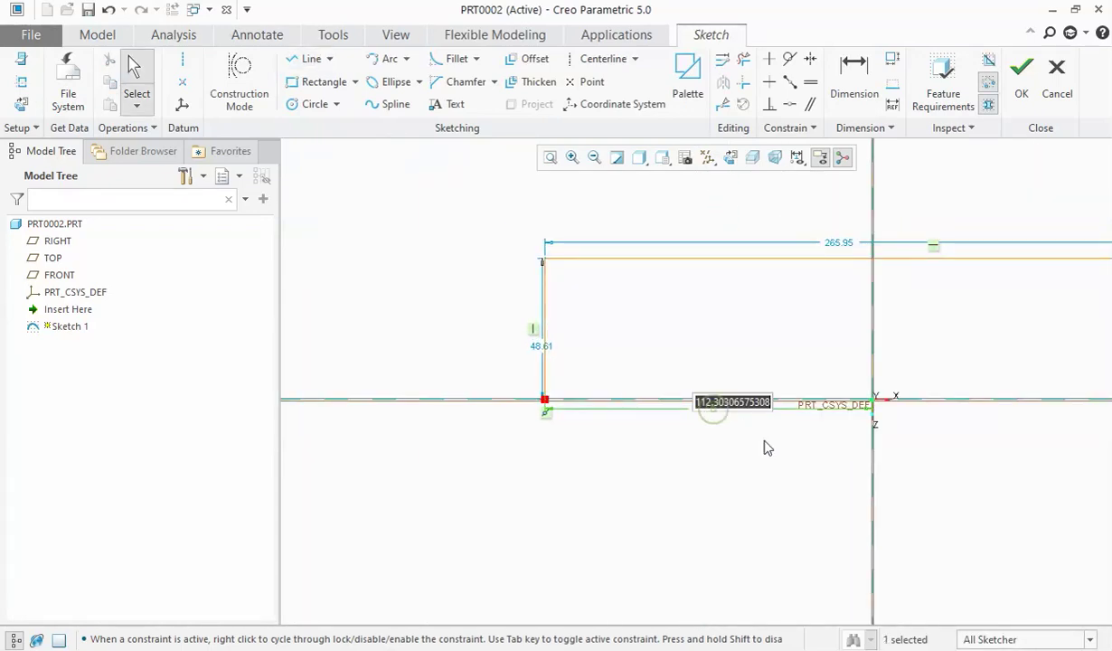
type("125")
key("Return")
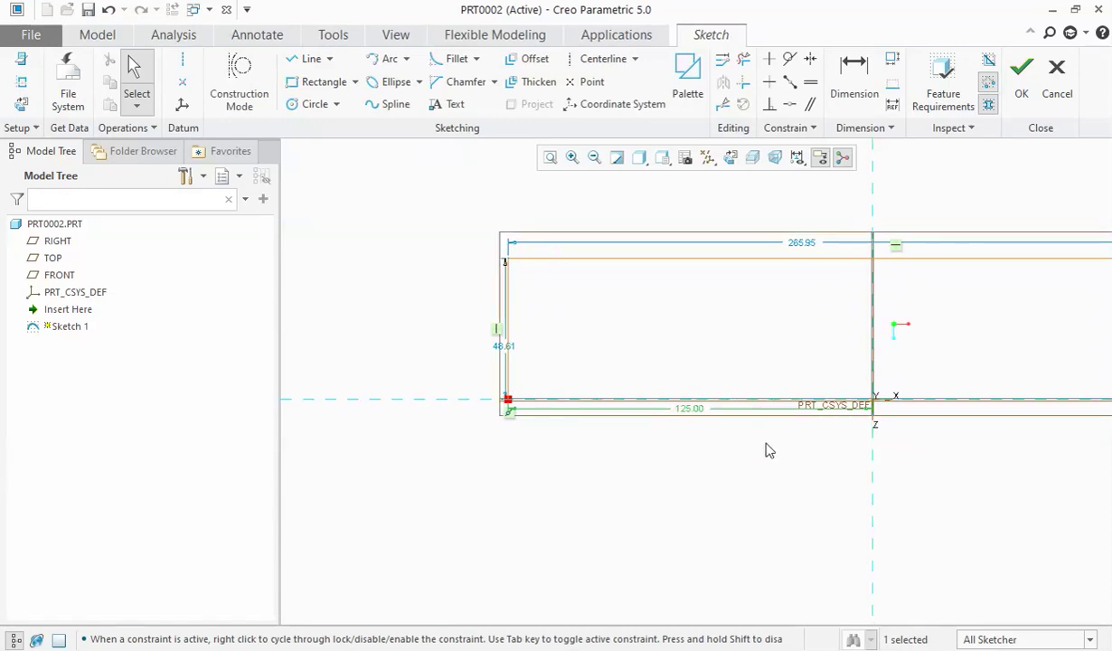
double_click(504, 347)
type("25")
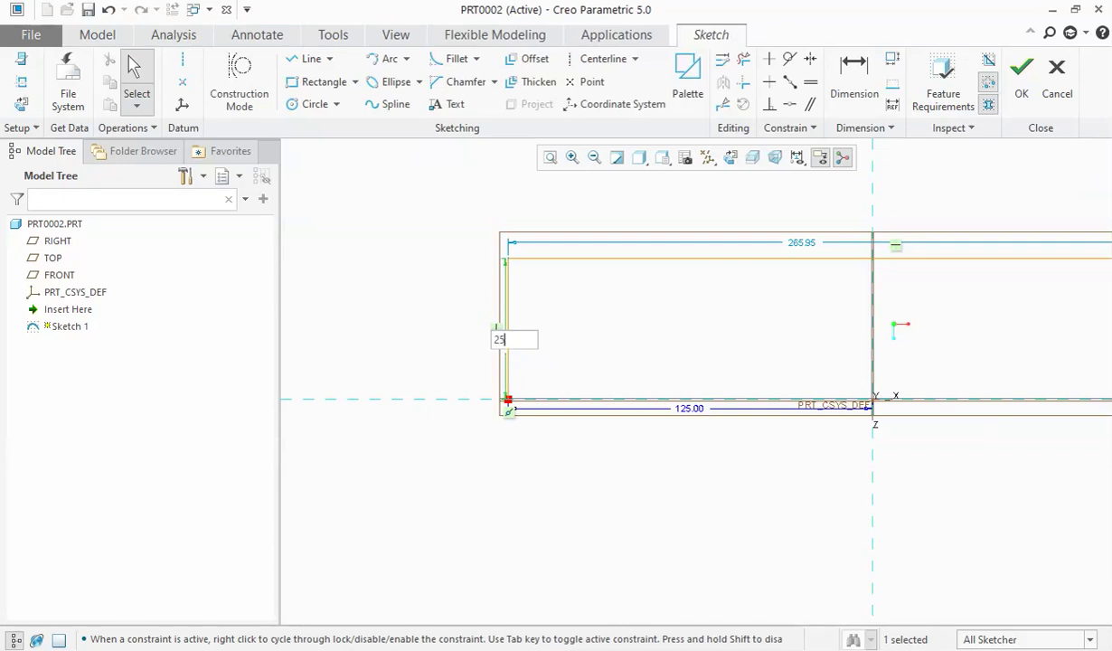
key("Return")
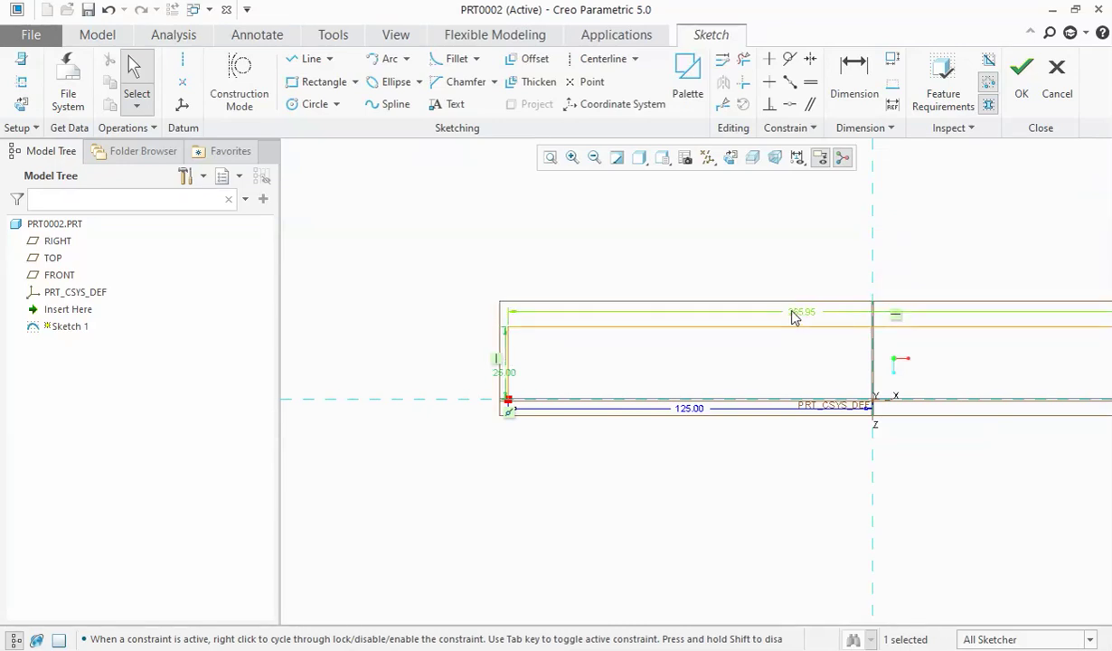
double_click(798, 314)
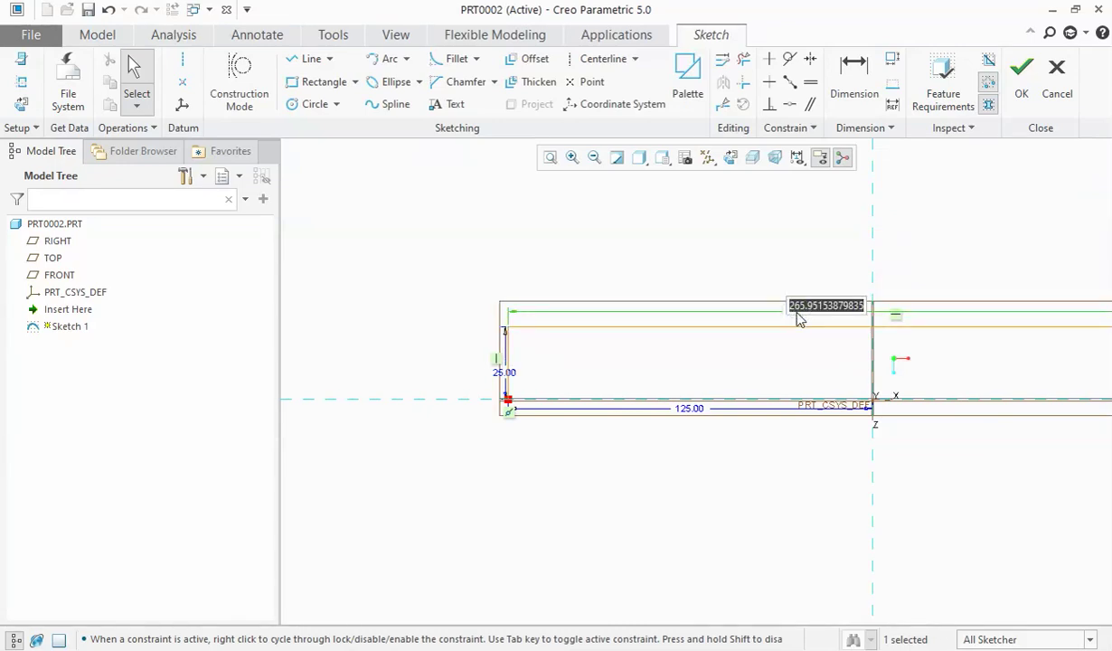
type("250")
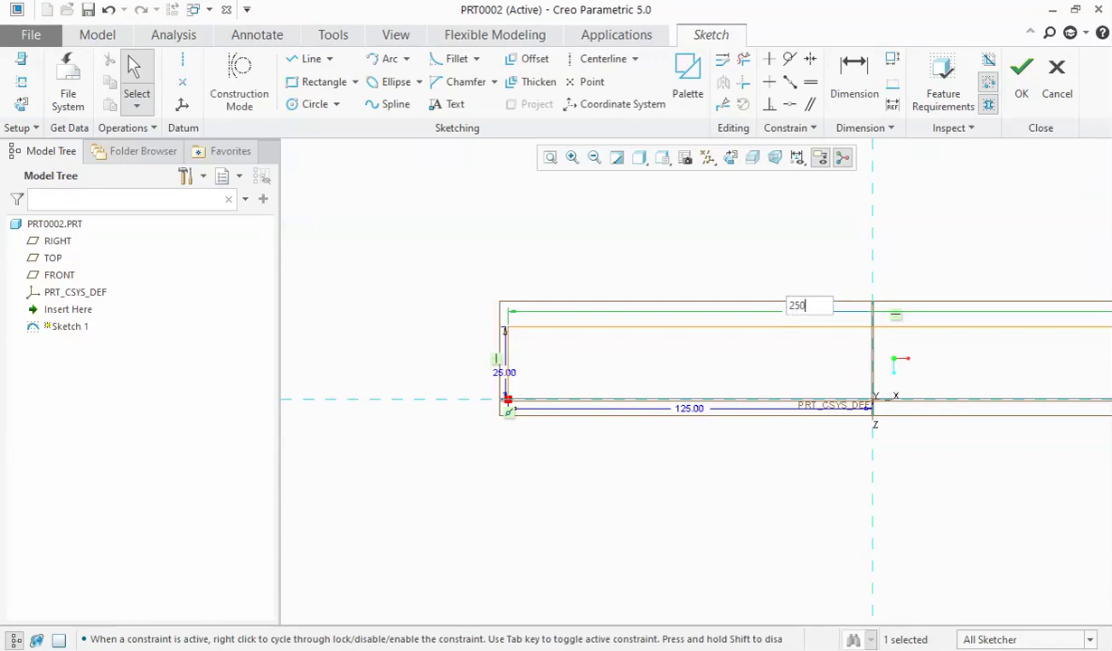
key("Return")
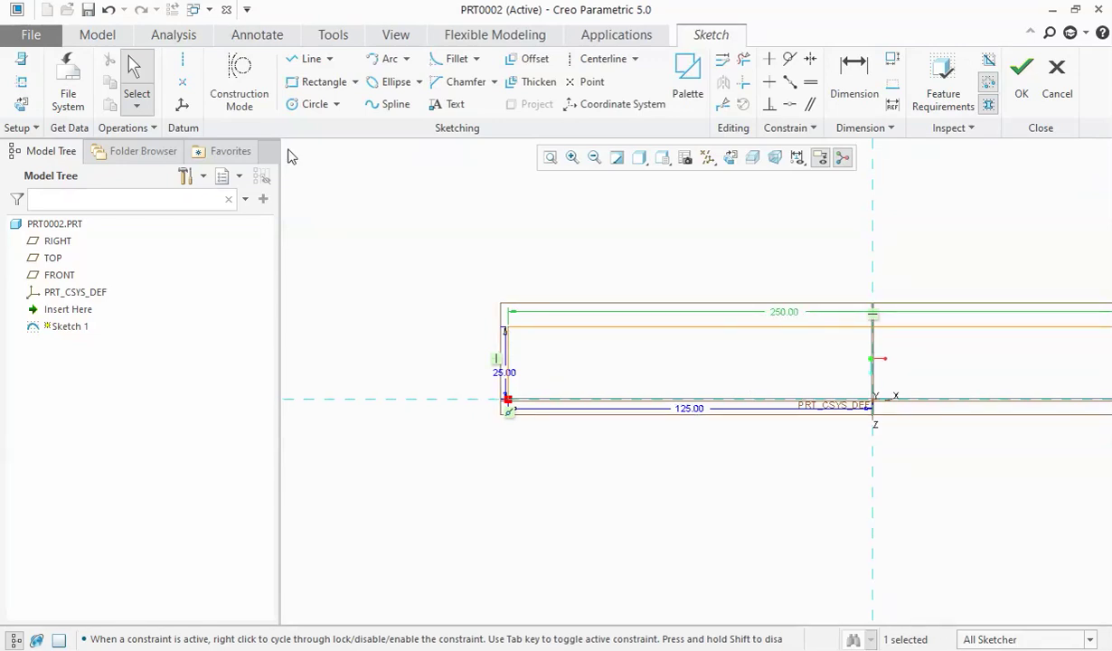
Step: Draw a slanted line from the profile's top-left corner down to the centreline
left_click(307, 58)
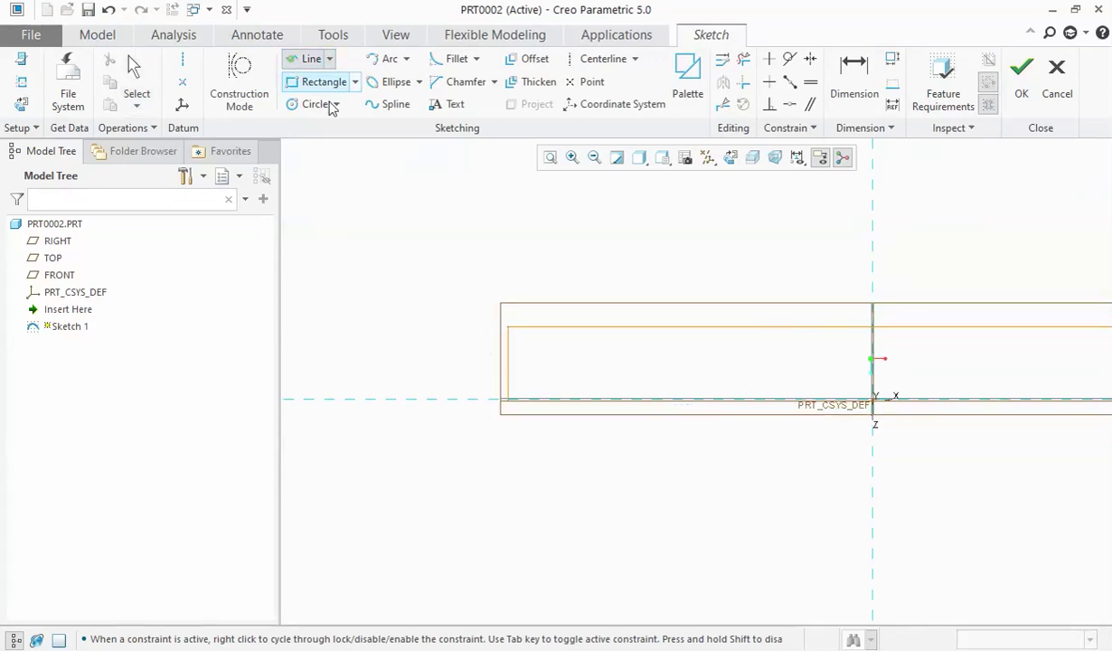
left_click(508, 328)
left_click(435, 399)
middle_click(378, 355)
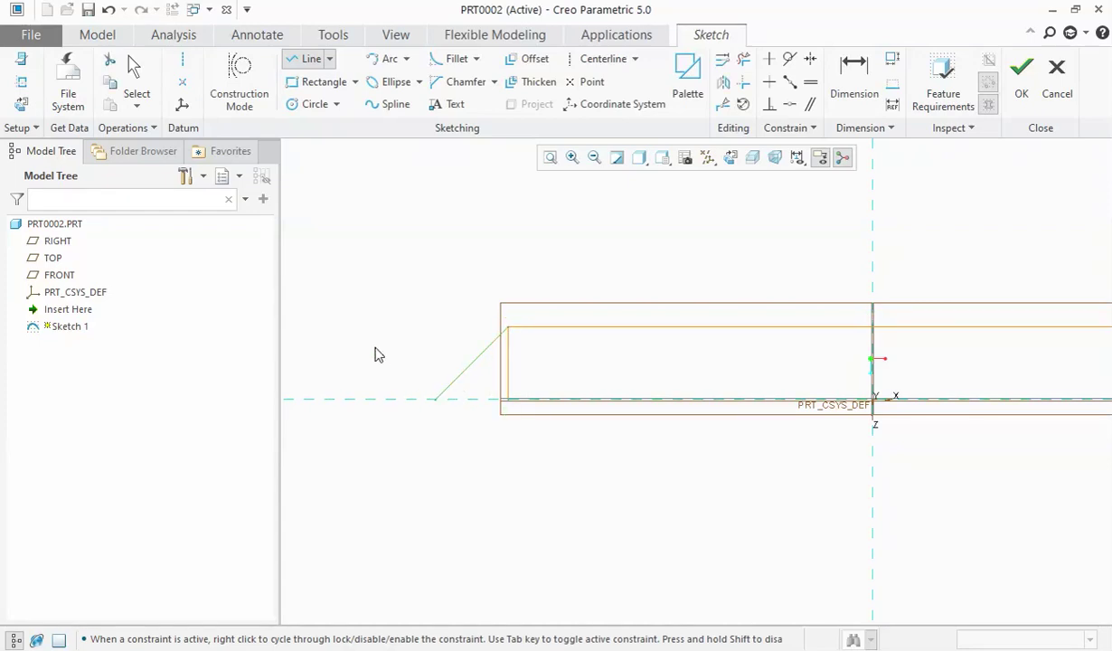
middle_click(377, 354)
scroll(447, 387, "down", 2)
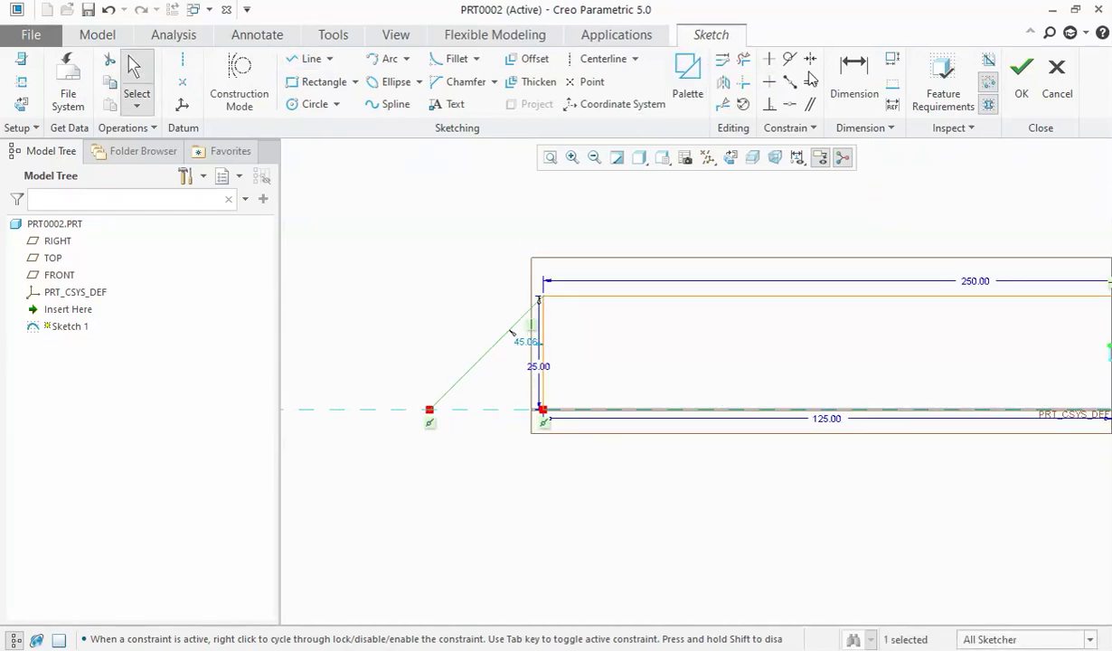
Step: Dimension the slanted line at 40° to the centreline
left_click(860, 79)
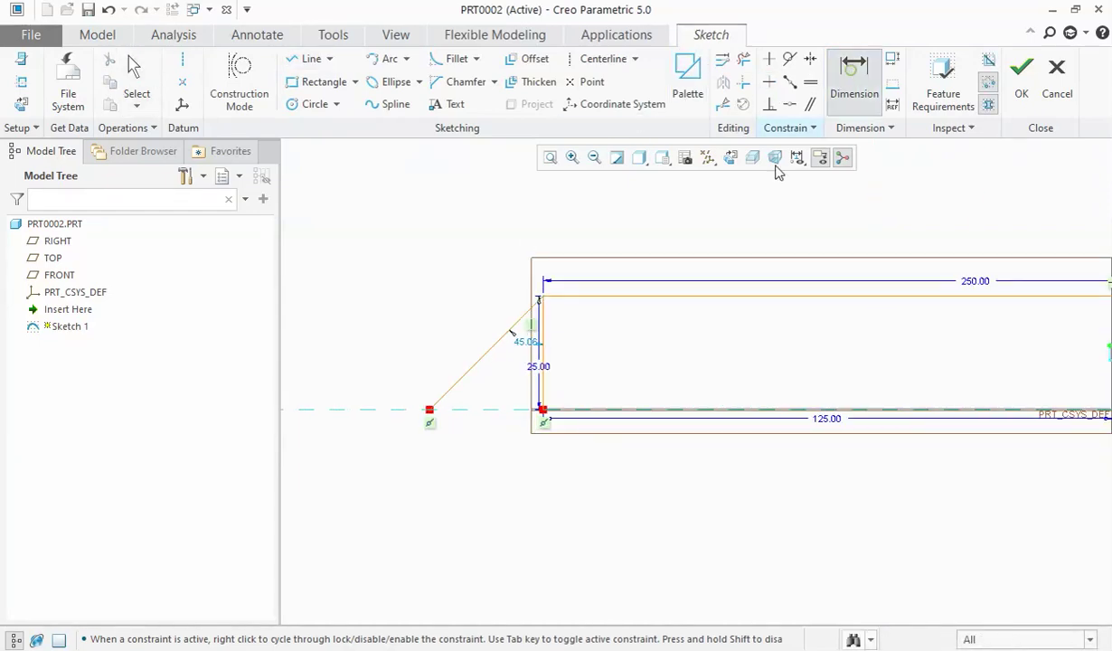
left_click(477, 411)
left_click(472, 367)
middle_click(499, 377)
type("40")
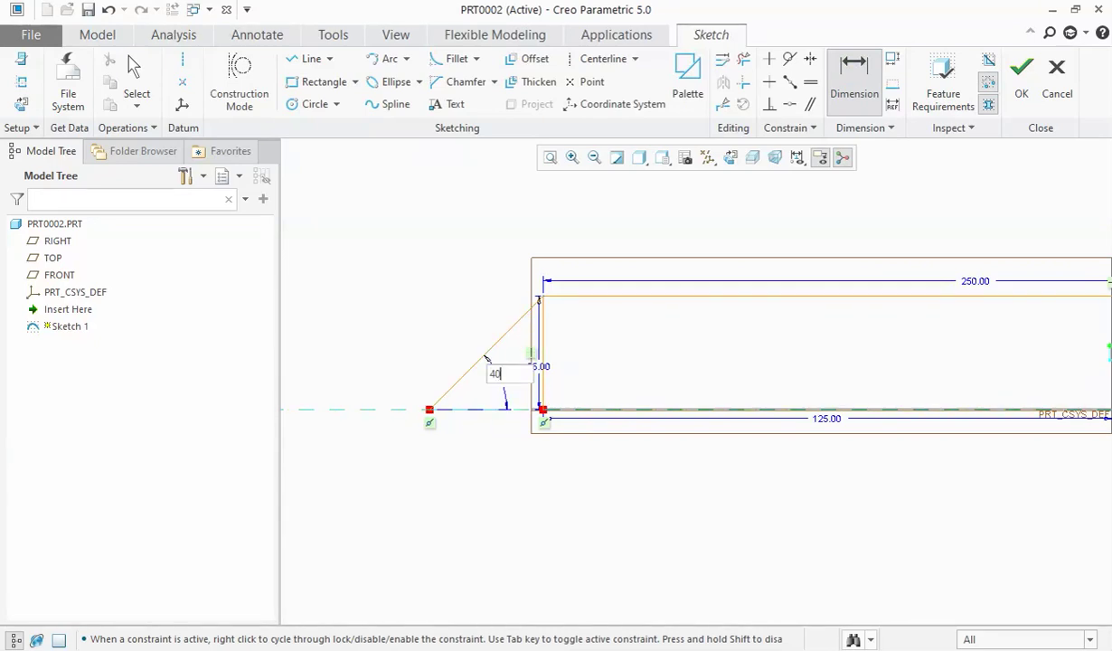
key("Return")
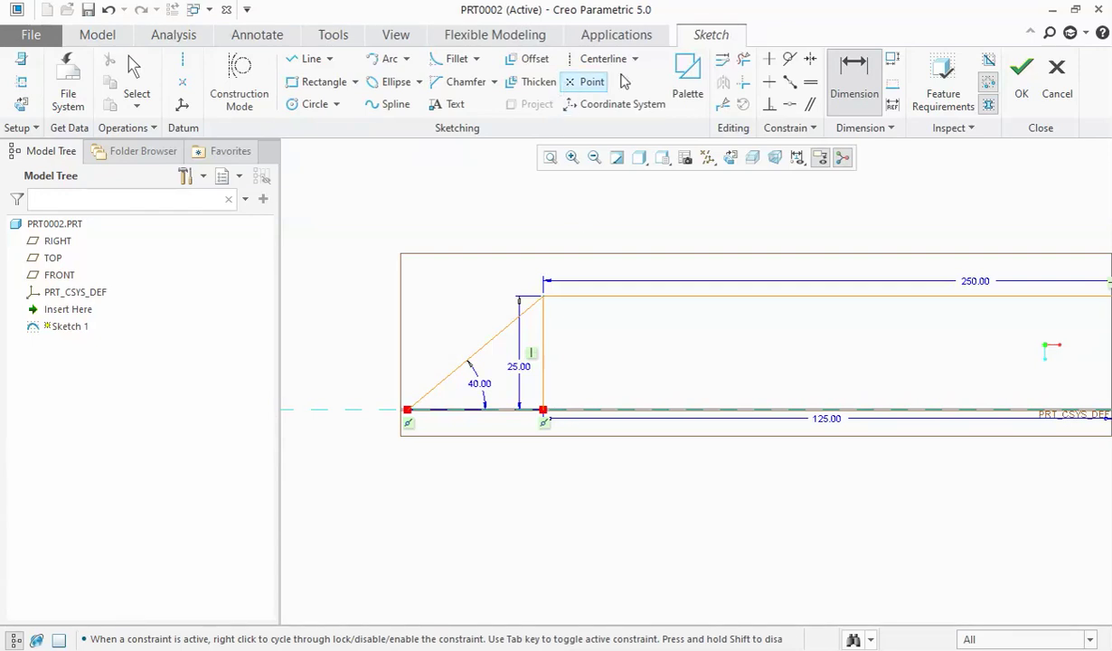
Step: Trim away the stray vertical line with Delete Segment
left_click(742, 59)
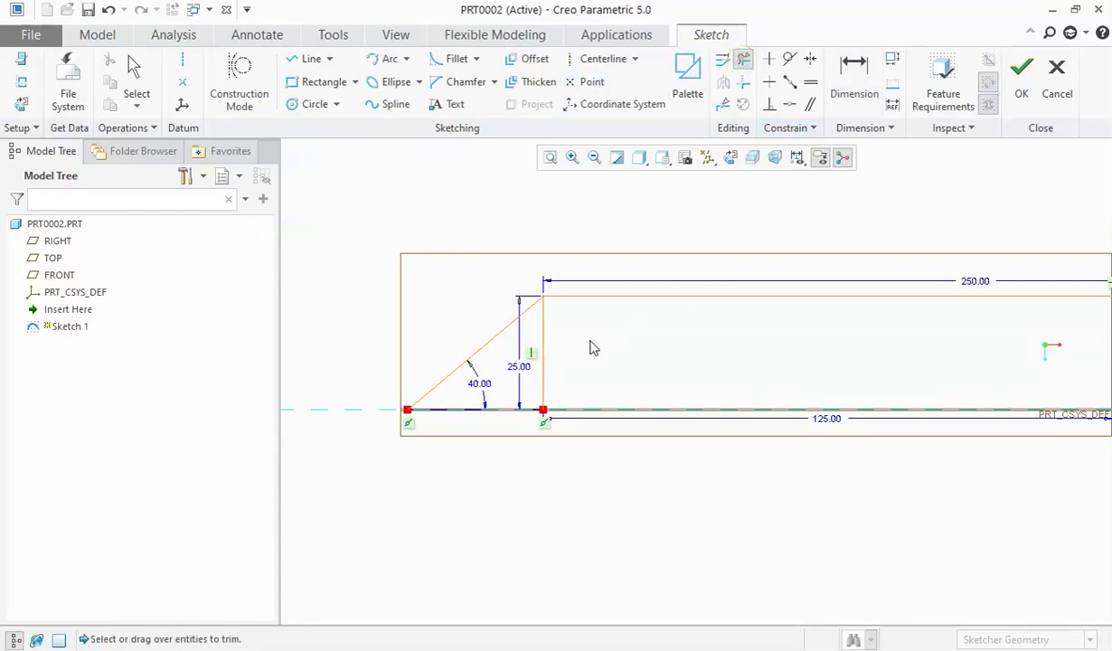
left_click_drag(587, 338, 534, 348)
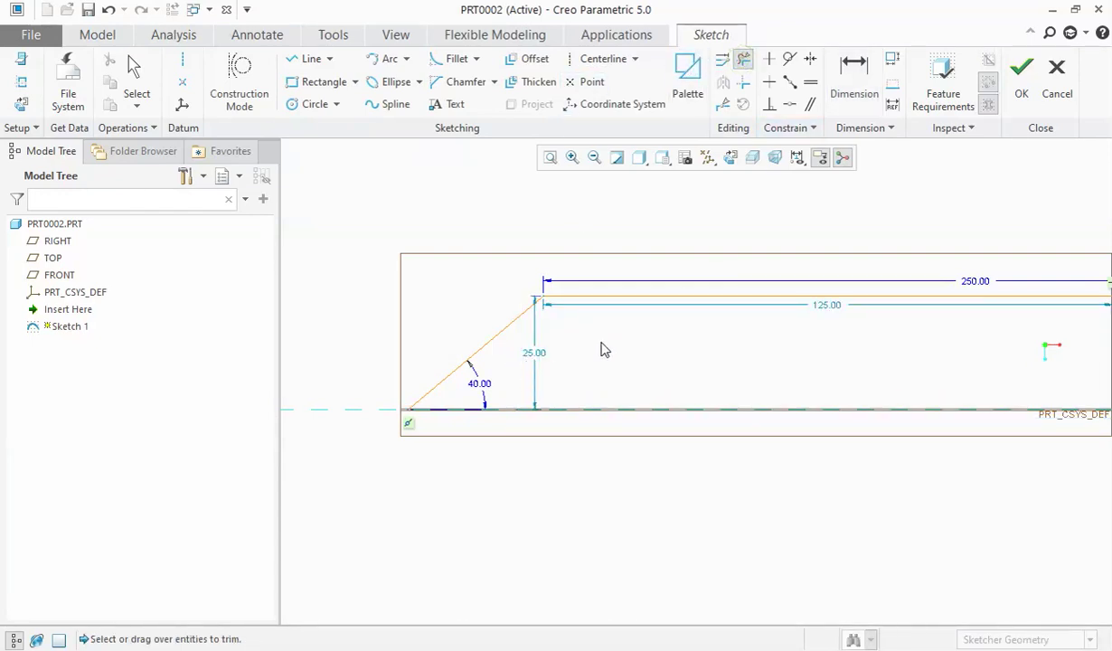
scroll(601, 346, "up", 3)
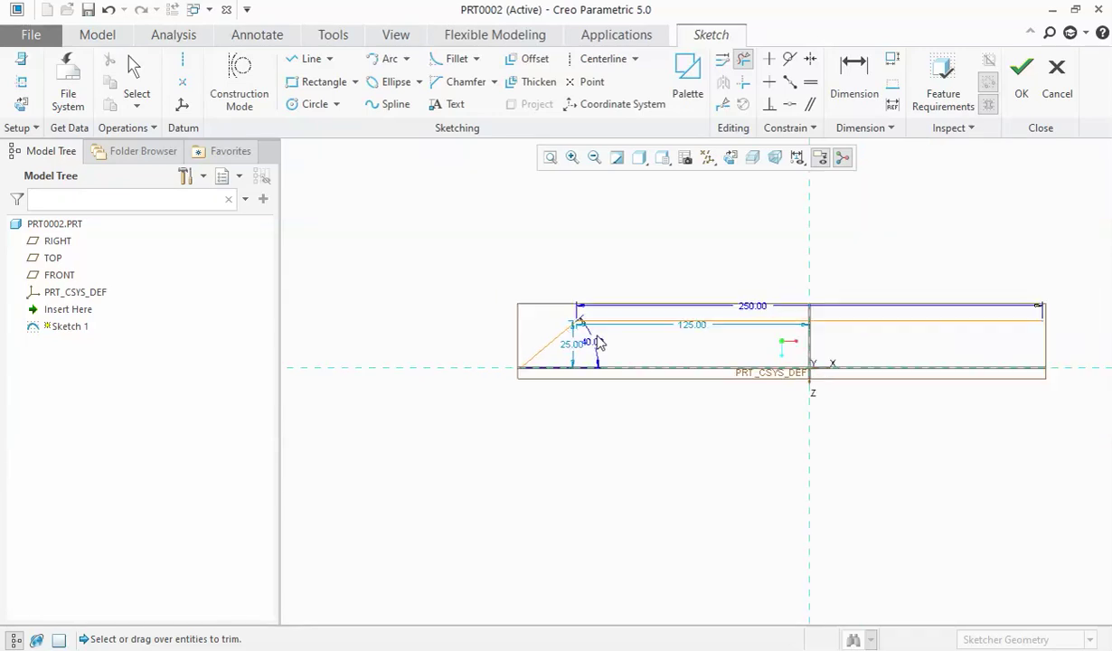
Step: Draw a step down and to the right from the top line's right end
left_click(307, 65)
scroll(1030, 311, "up", 3)
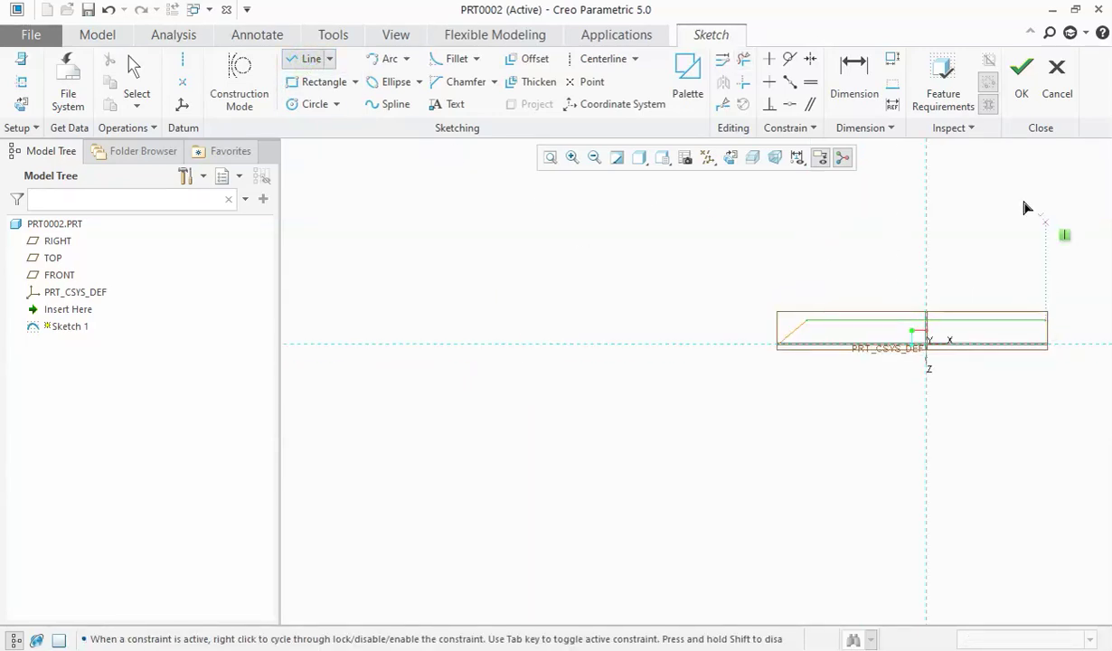
left_click(549, 157)
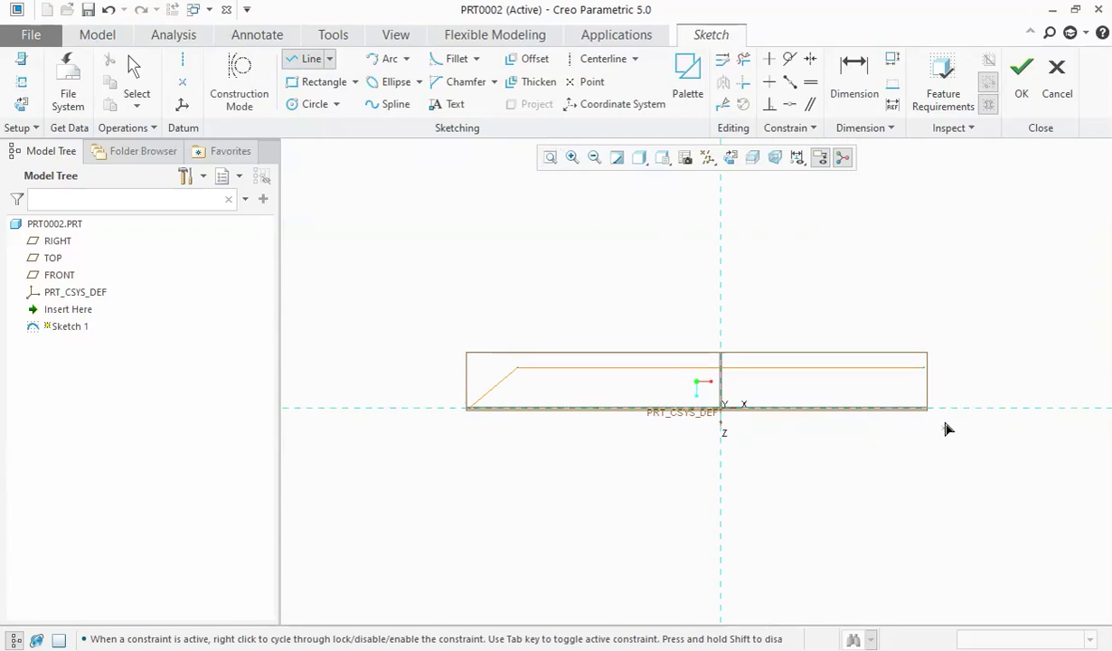
scroll(923, 372, "down", 1)
scroll(936, 370, "down", 3)
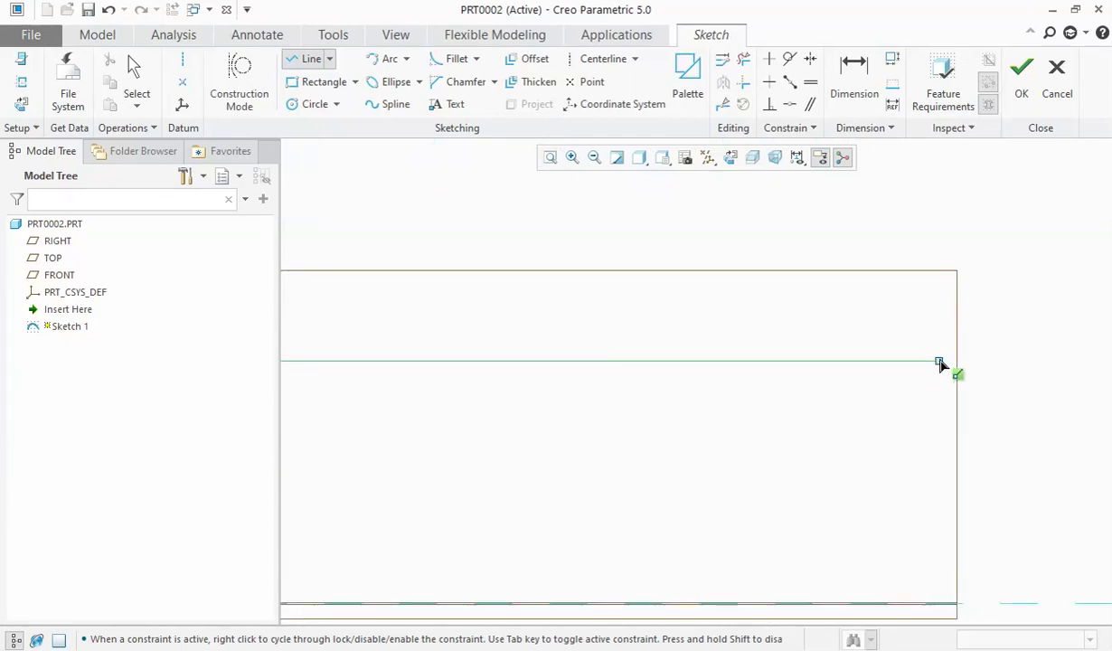
left_click(940, 362)
left_click(939, 437)
left_click(1010, 437)
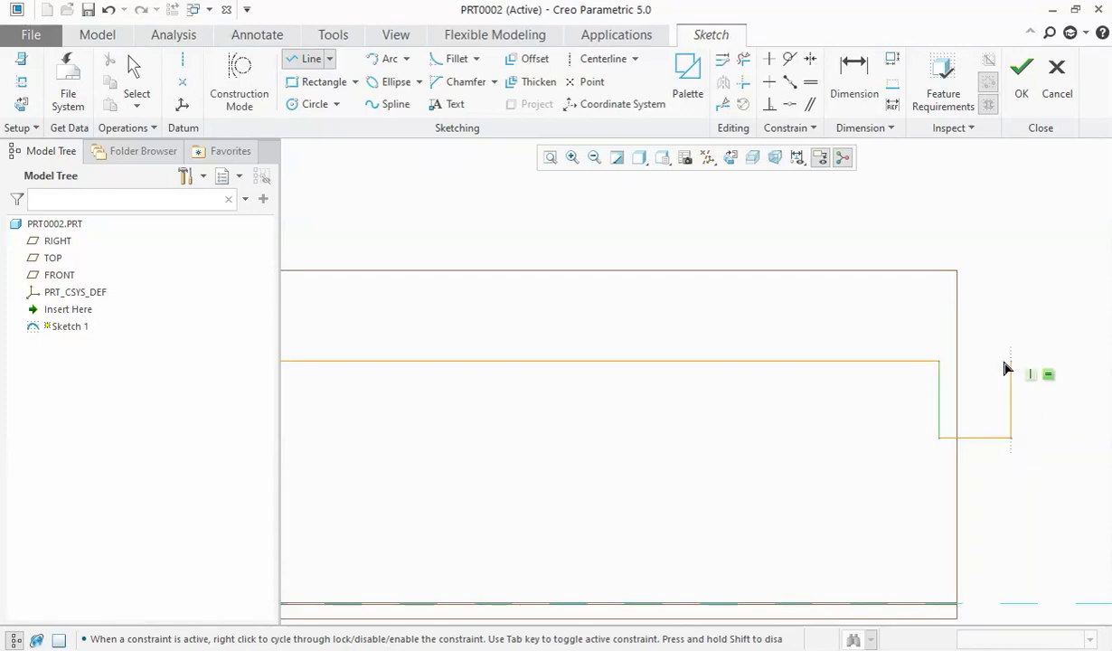
Step: Add a vertical end line rising from the centre axis
scroll(1013, 364, "up", 3)
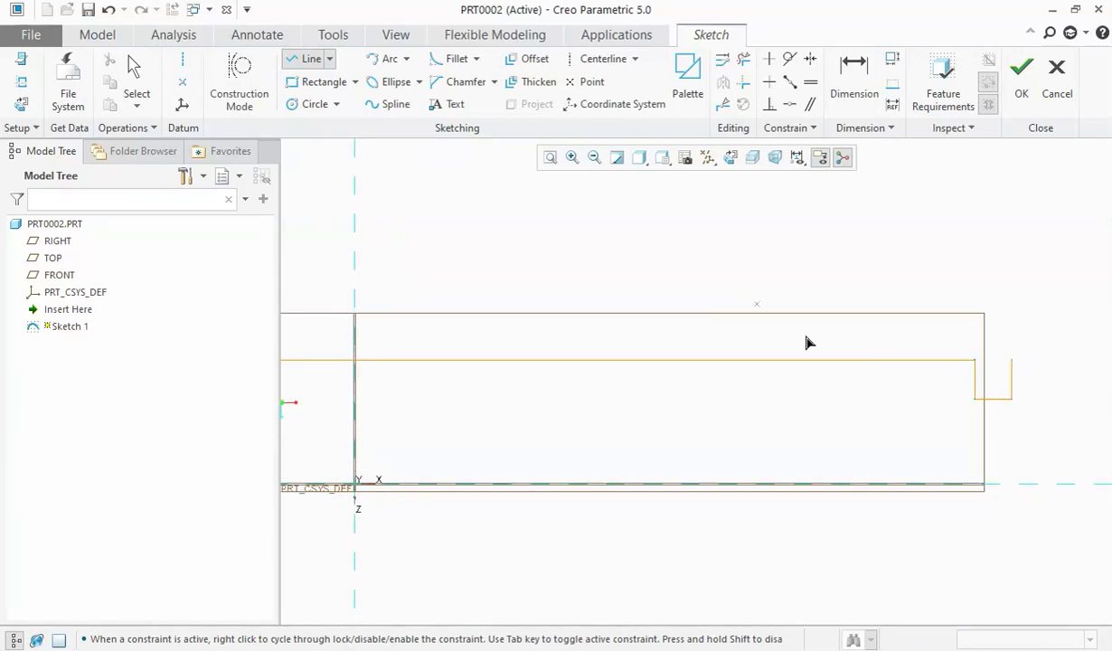
scroll(699, 457, "up", 3)
scroll(699, 457, "up", 2)
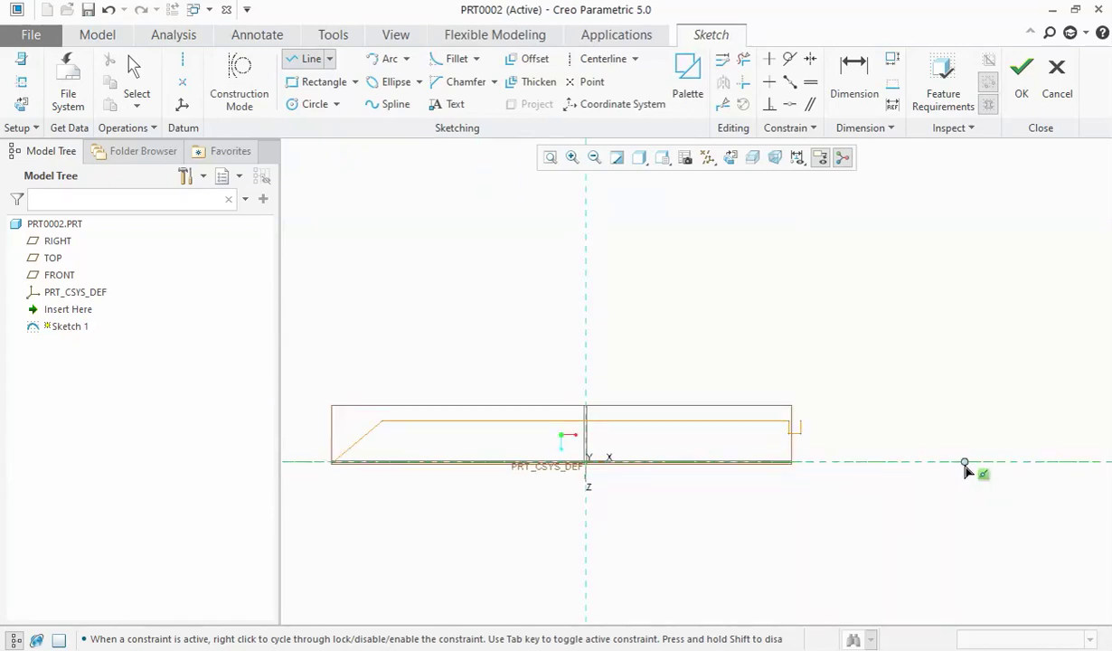
left_click(964, 425)
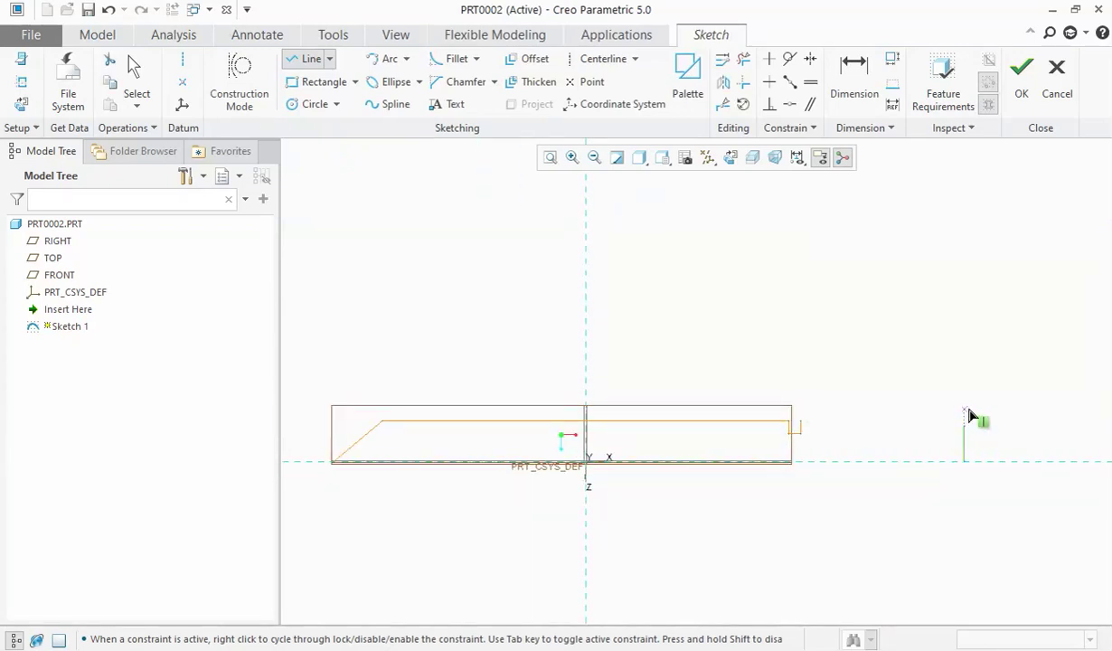
middle_click(968, 411)
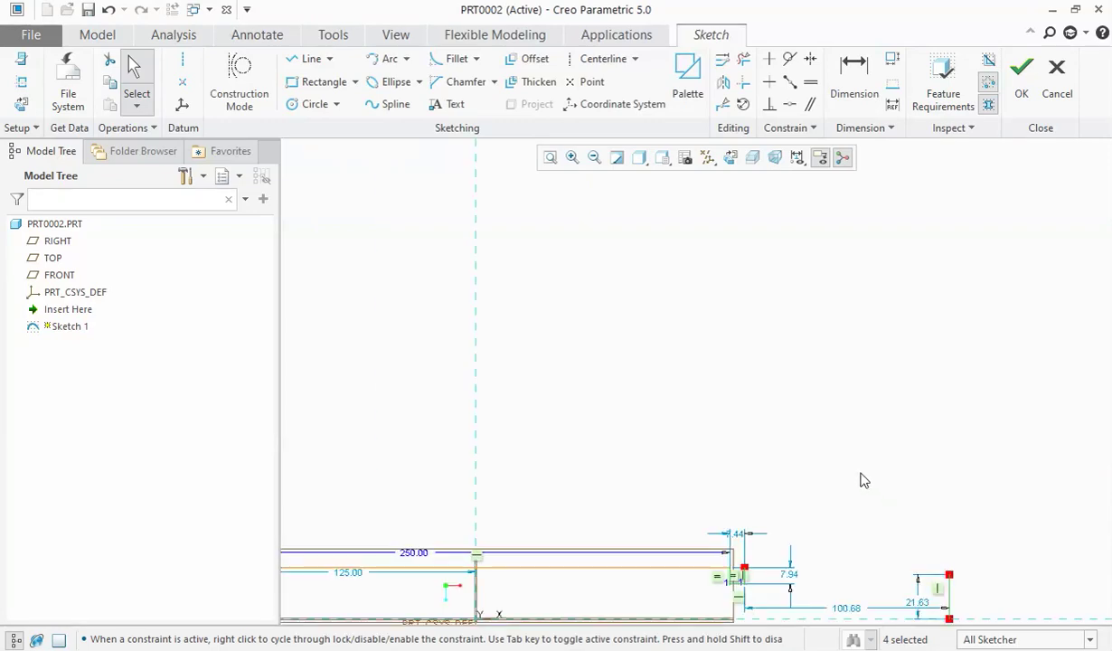
Step: Set the end step's height dimension to 8.00
scroll(761, 576, "down", 2)
scroll(759, 563, "down", 2)
scroll(753, 520, "down", 3)
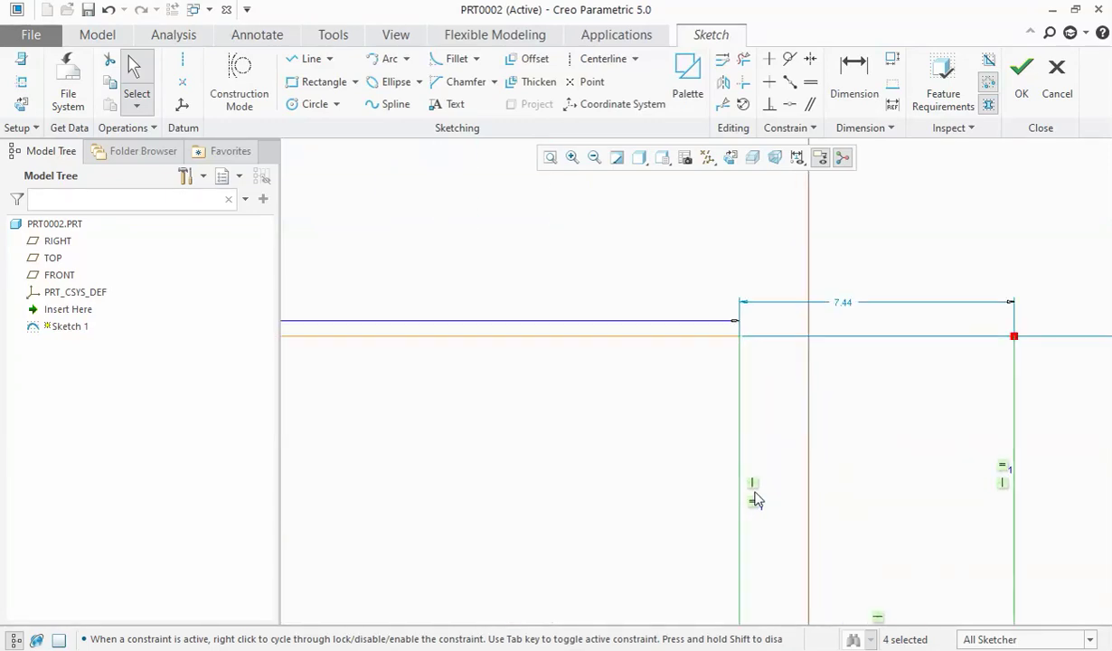
scroll(750, 492, "up", 2)
left_click(550, 157)
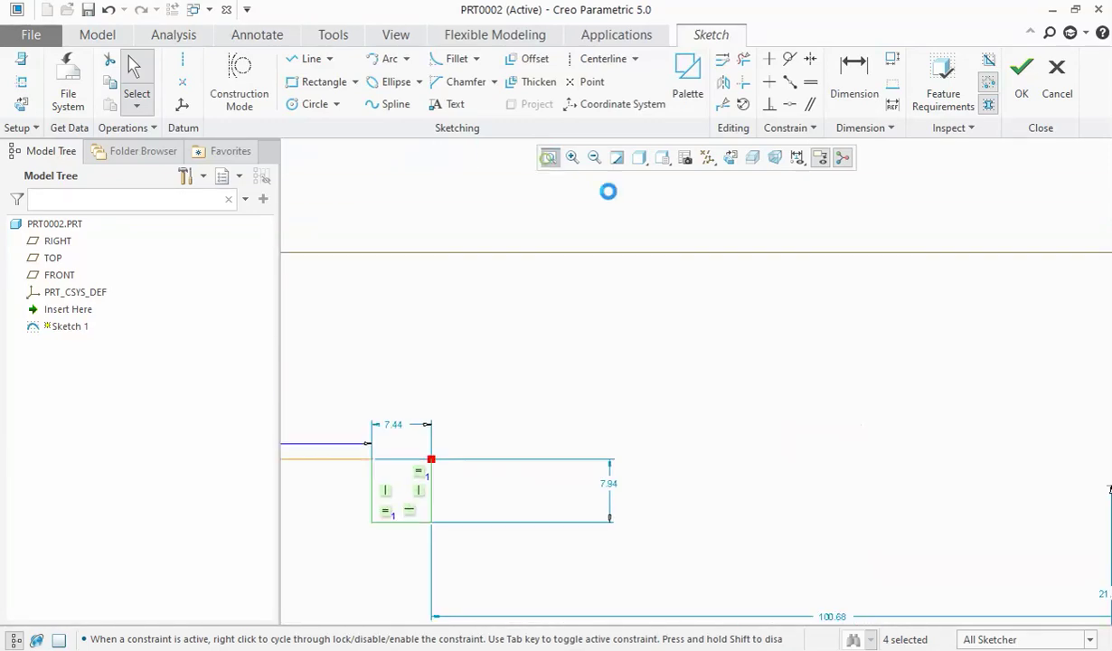
scroll(804, 429, "down", 3)
scroll(778, 441, "down", 2)
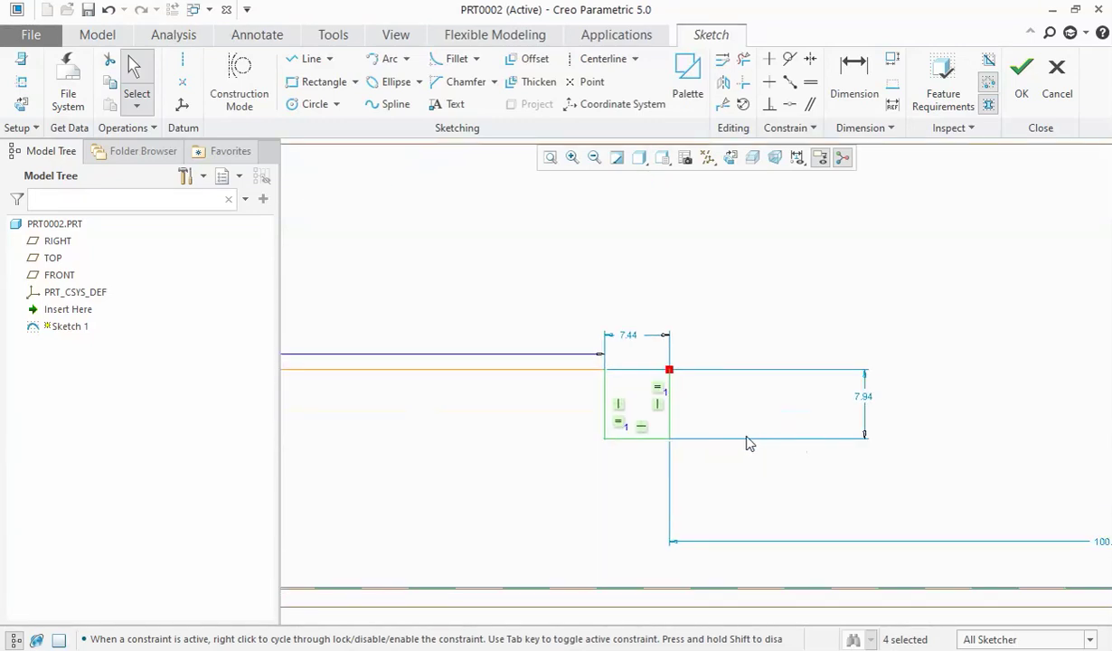
scroll(732, 443, "down", 2)
double_click(992, 358)
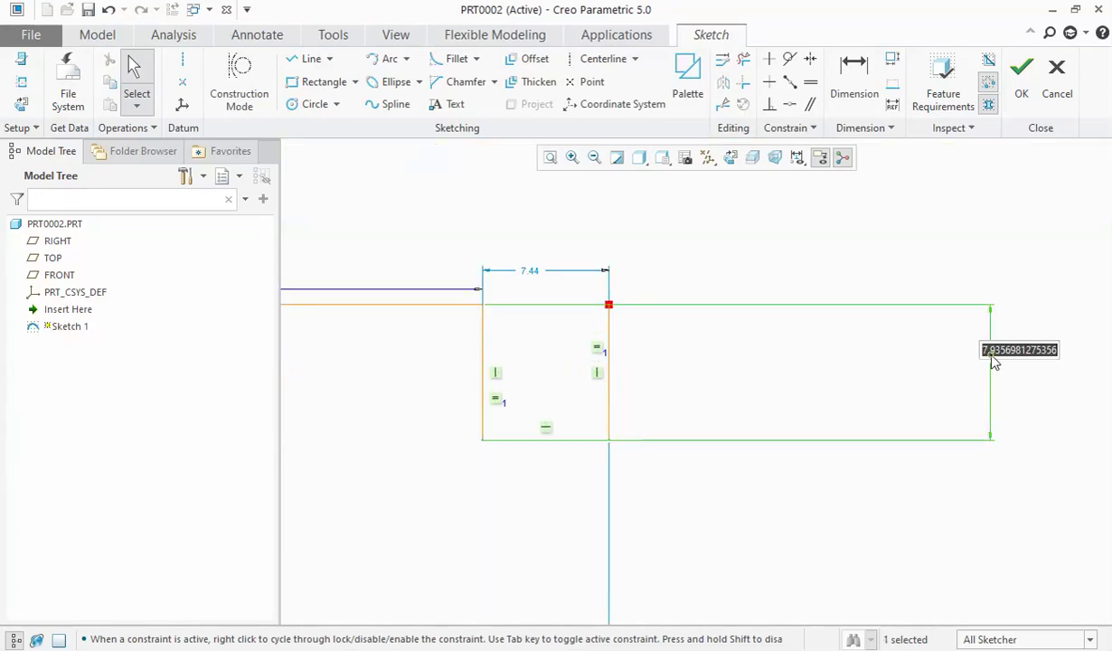
type("8")
key("Return")
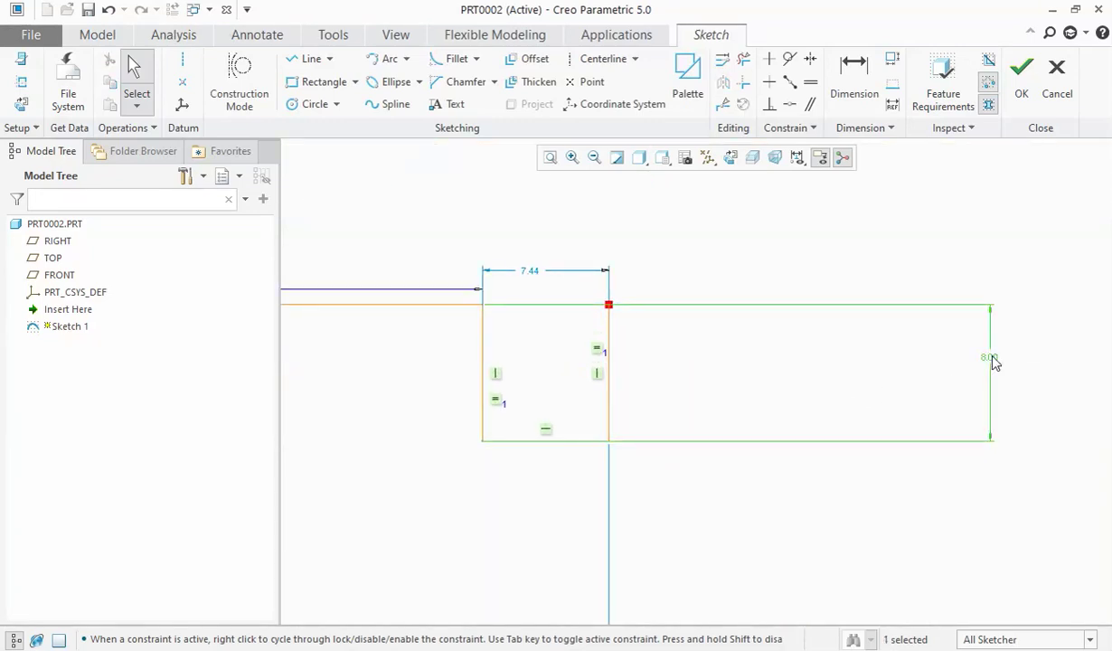
Step: Dimension the step's bottom edge to a width of 20.00
scroll(796, 385, "up", 2)
scroll(755, 402, "up", 2)
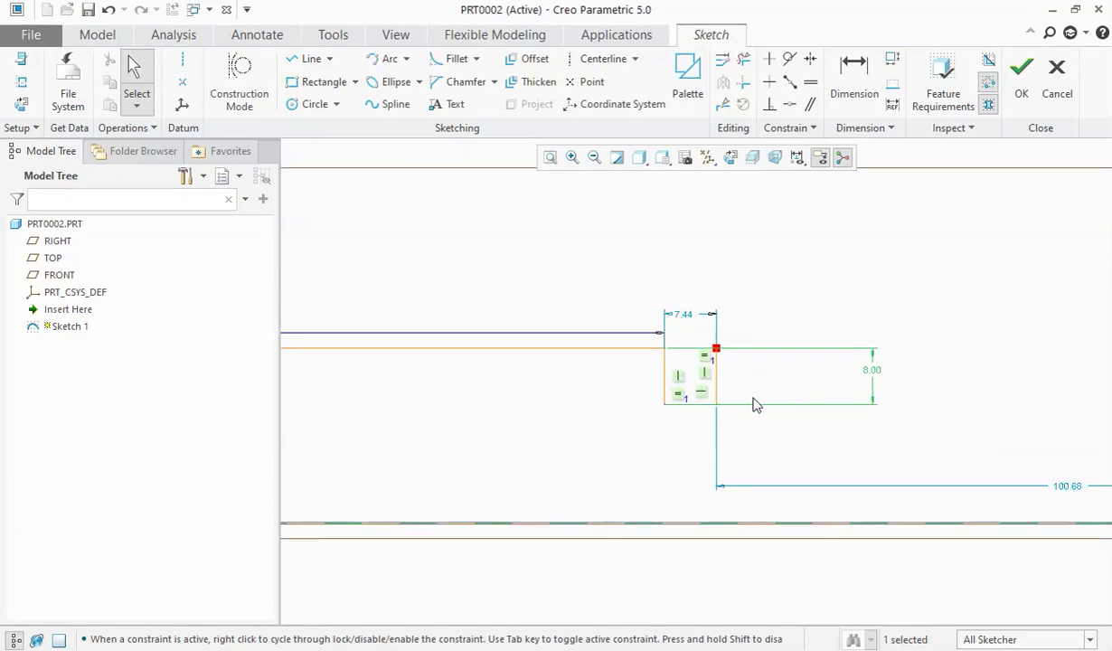
scroll(745, 417, "down", 4)
scroll(664, 420, "up", 1)
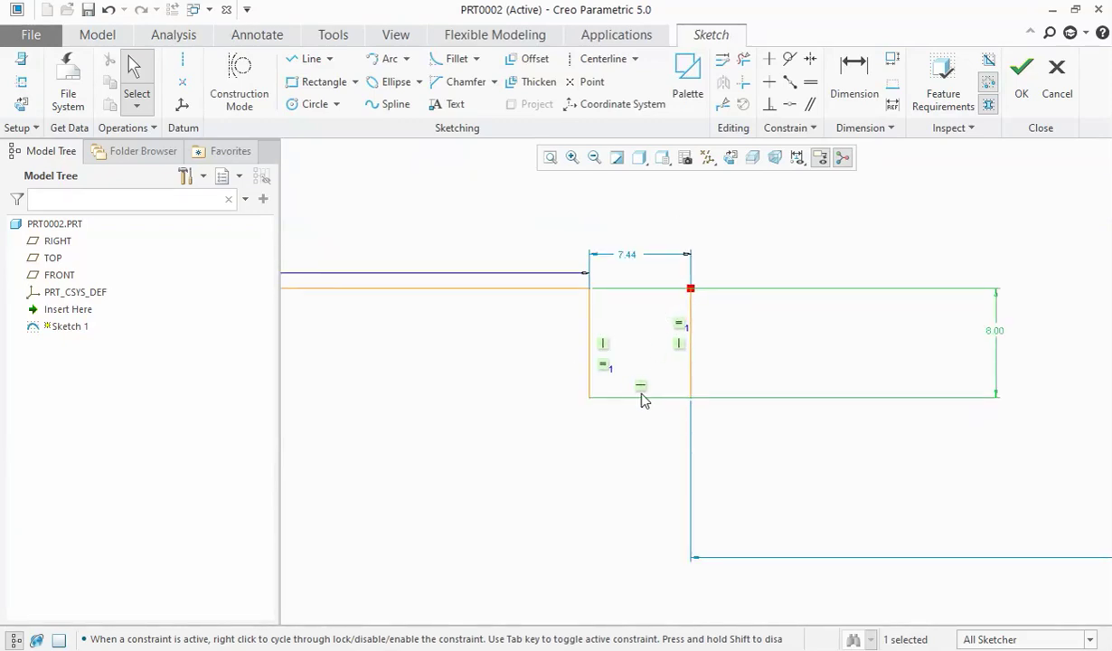
left_click(859, 77)
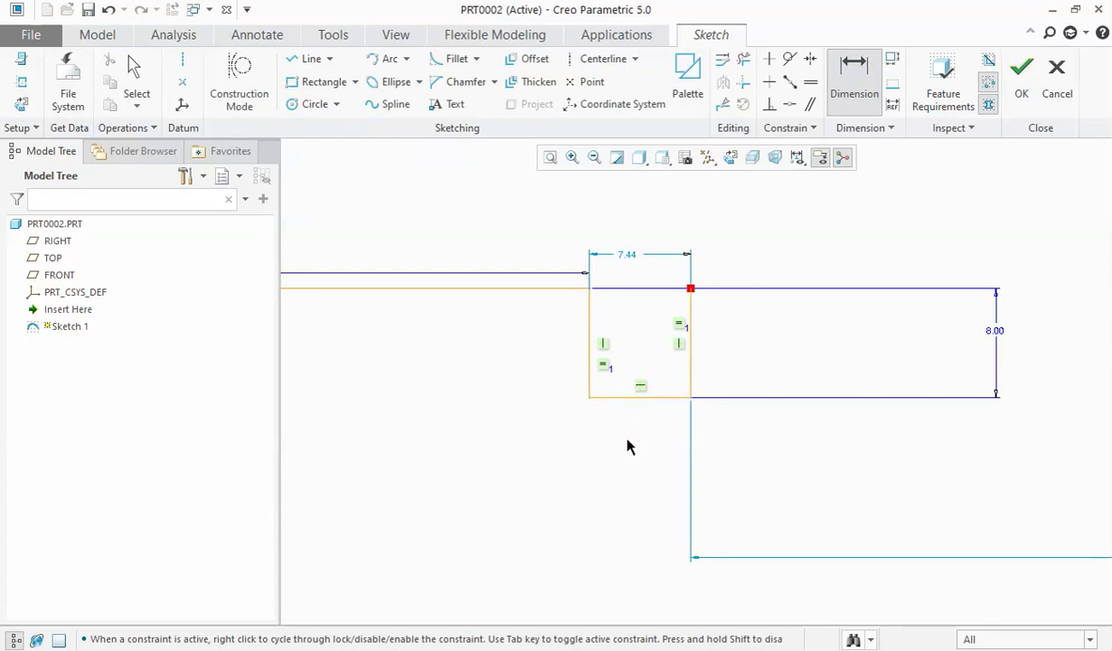
middle_click(628, 444)
left_click(659, 397)
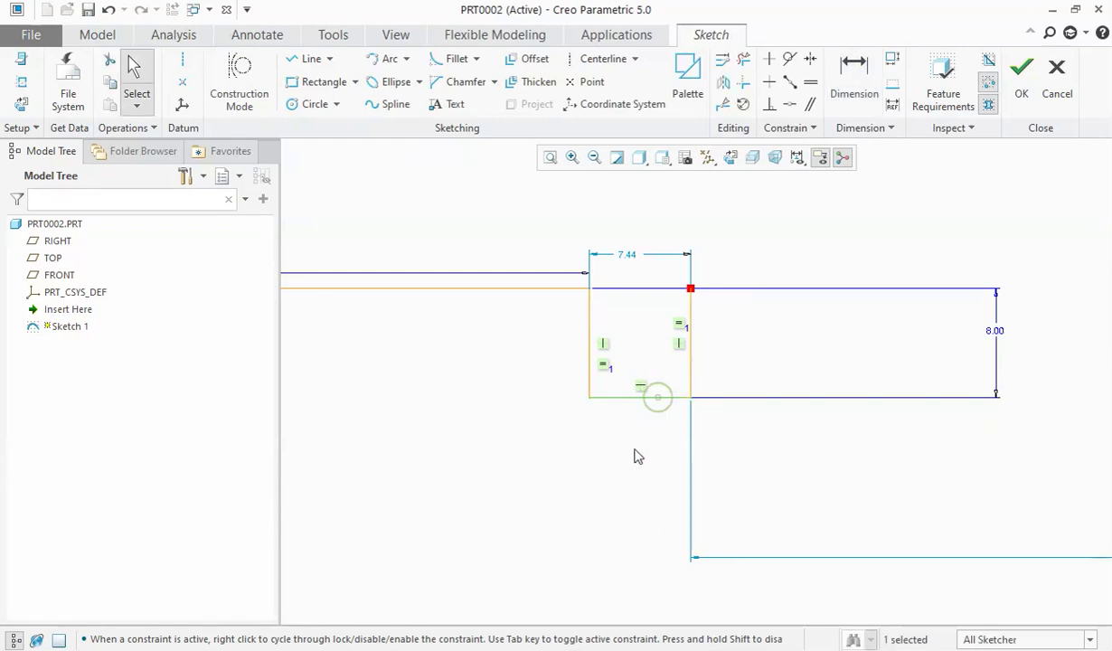
left_click(875, 90)
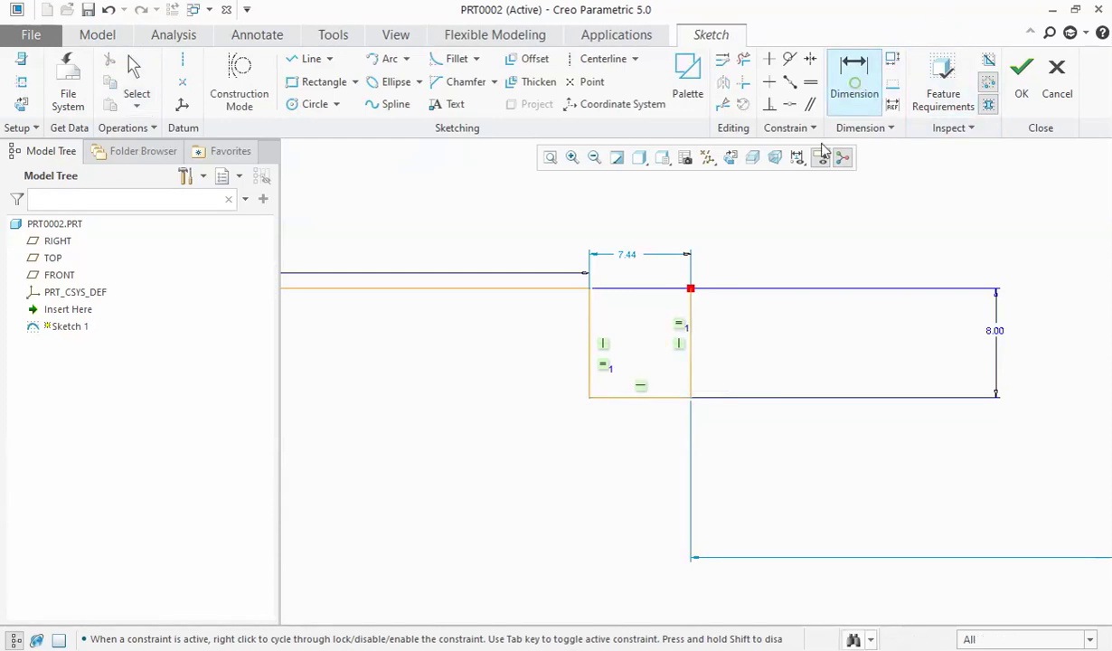
middle_click(644, 449)
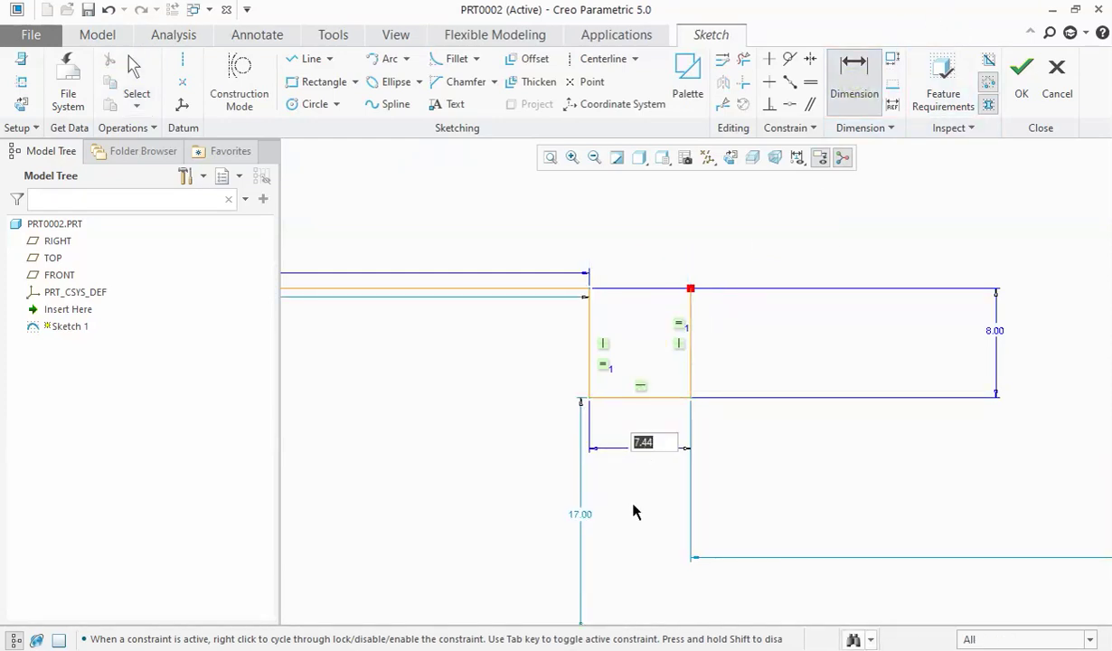
type("20")
key("Return")
scroll(633, 511, "down", 3)
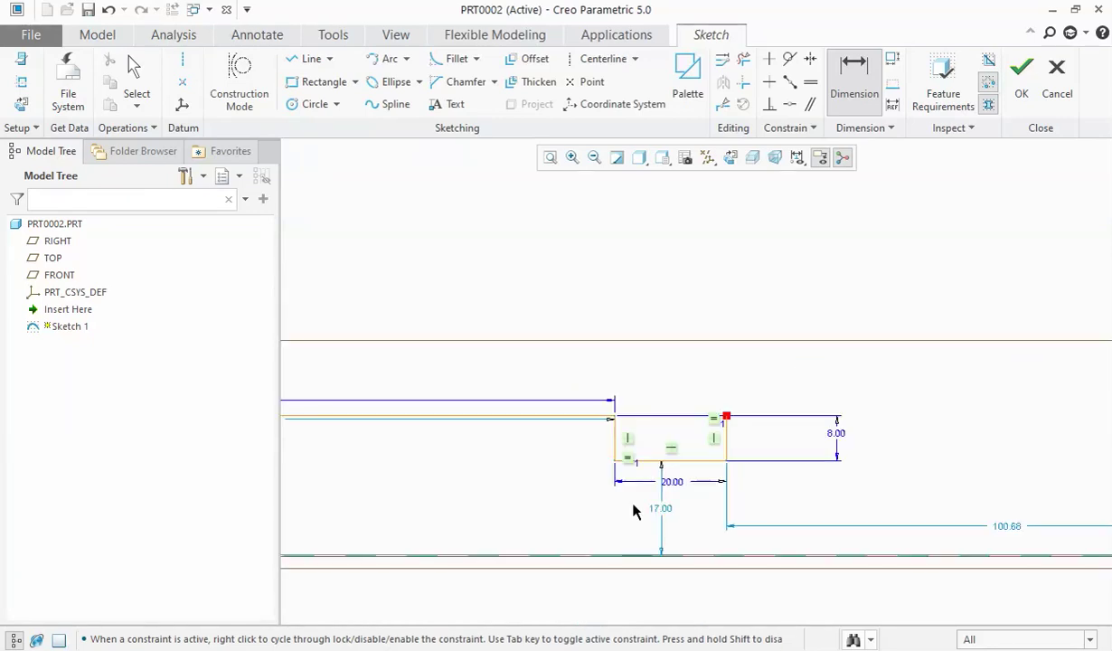
scroll(633, 461, "up", 1)
scroll(628, 456, "up", 1)
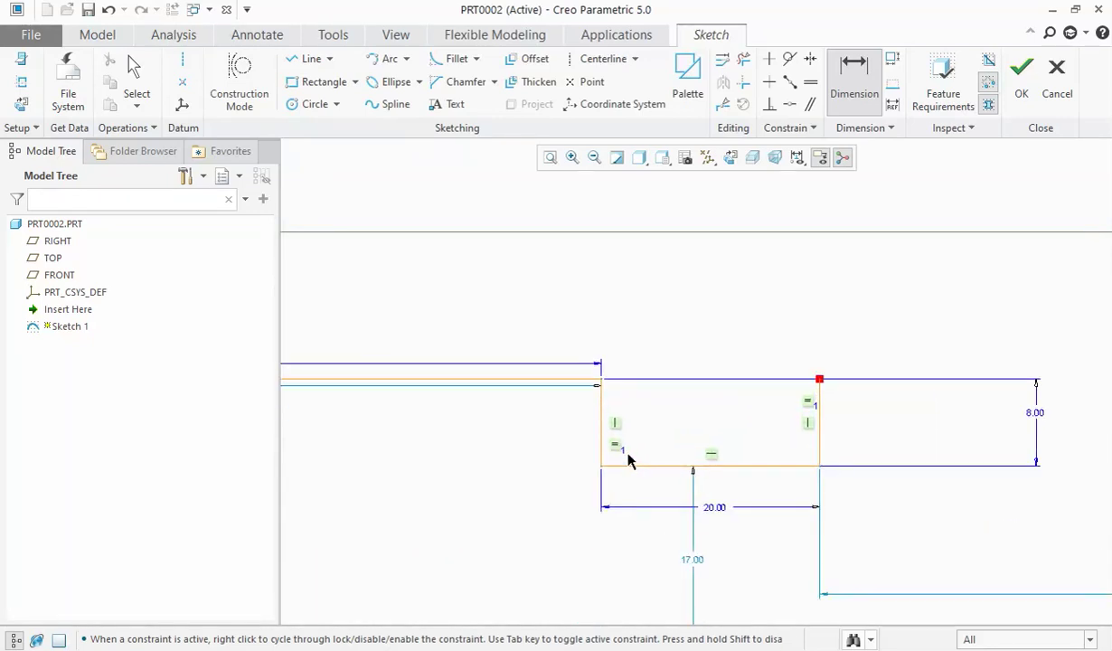
scroll(646, 440, "down", 1)
Step: Add one more line segment ending at the snapped endpoint of the right end
left_click(306, 59)
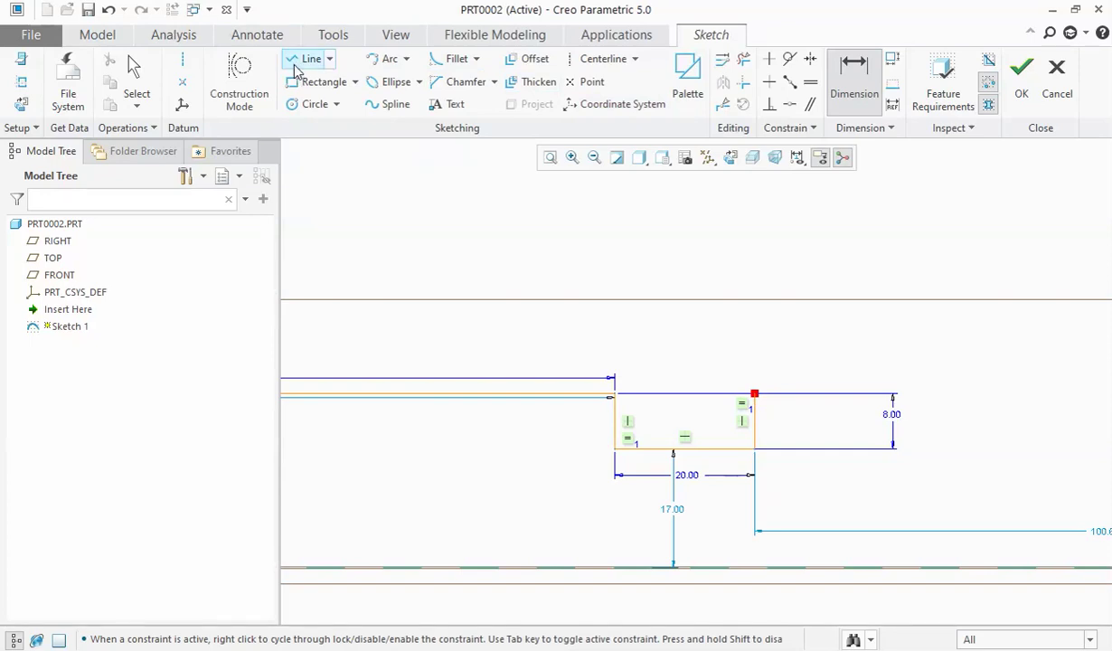
scroll(564, 298, "down", 3)
left_click(560, 335)
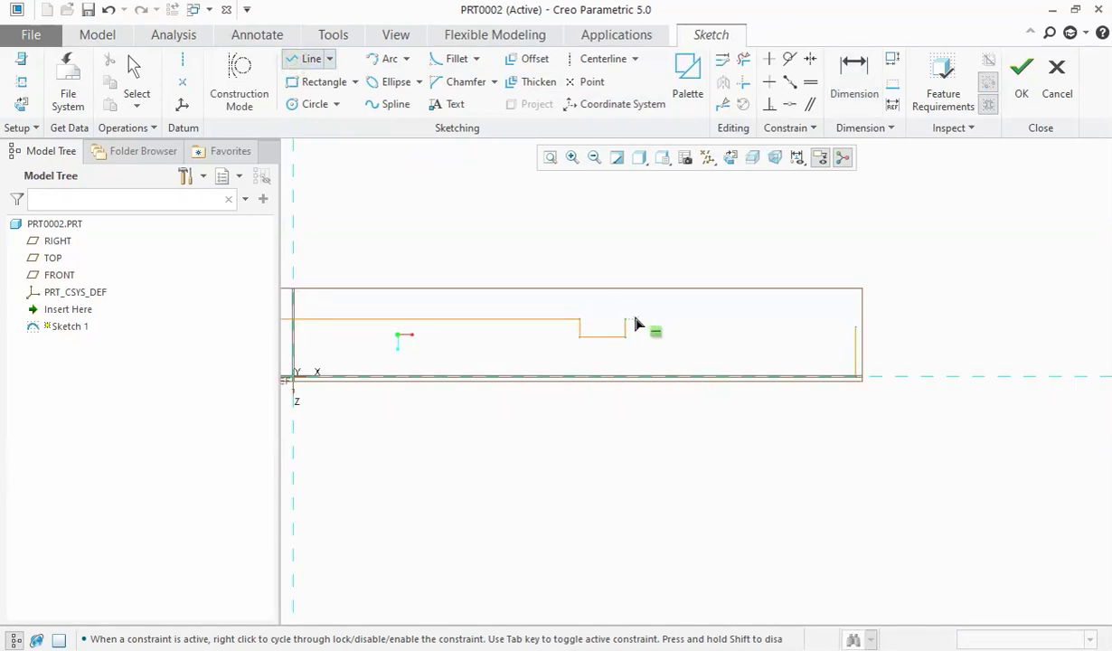
middle_click(577, 203)
scroll(838, 371, "up", 3)
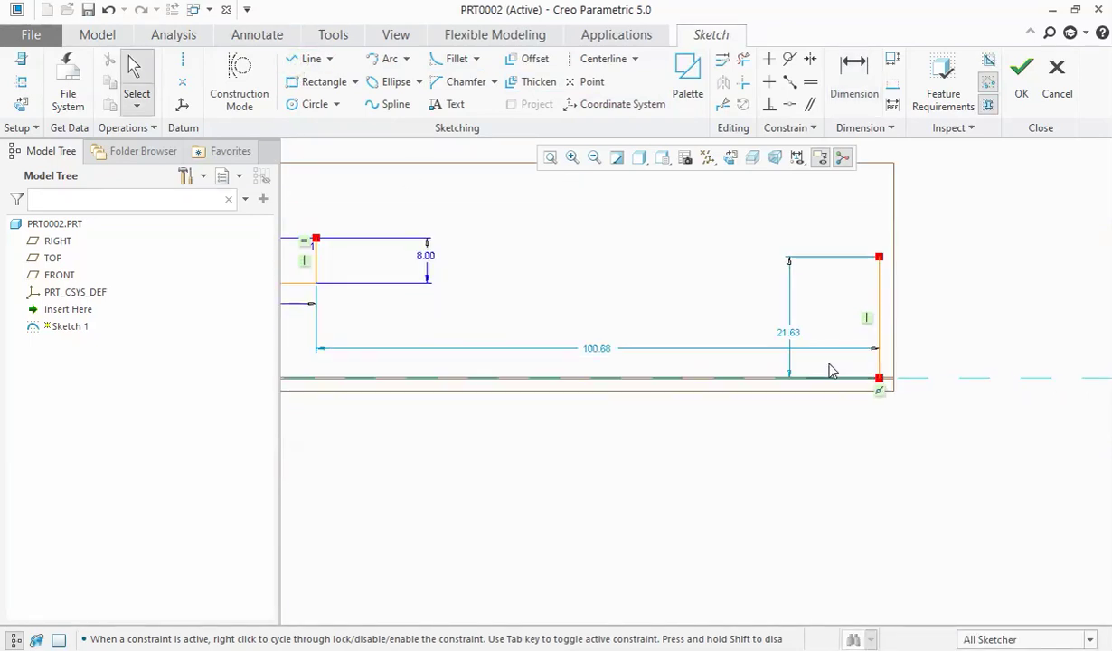
Step: Set the right end line height to 15 and the long dimension to 150
double_click(795, 336)
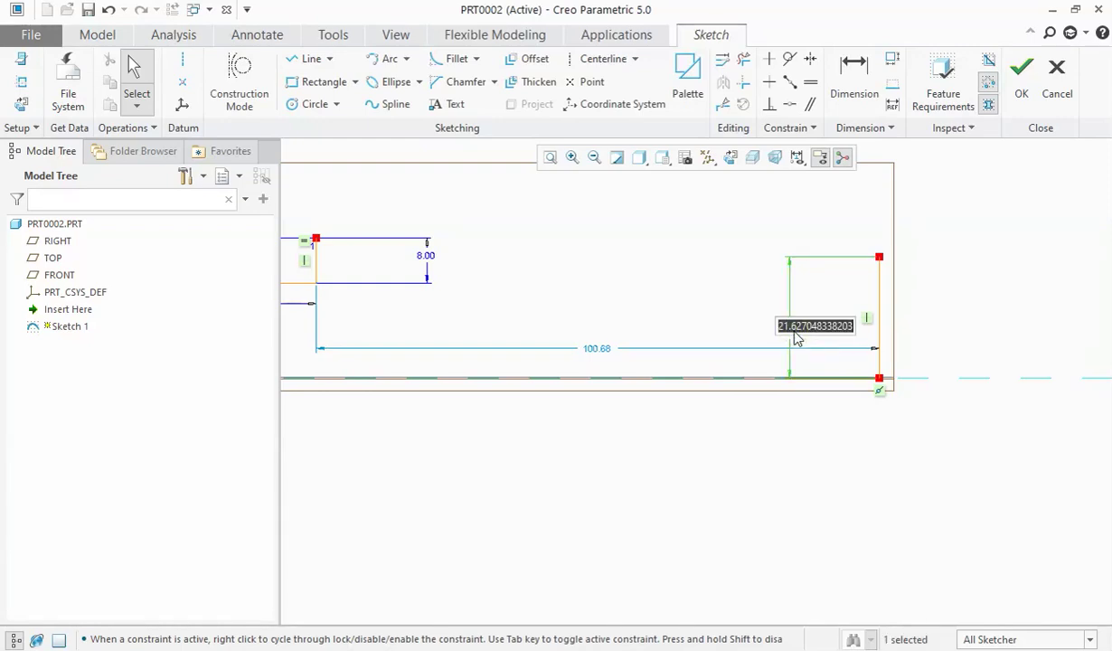
type("15")
key("Return")
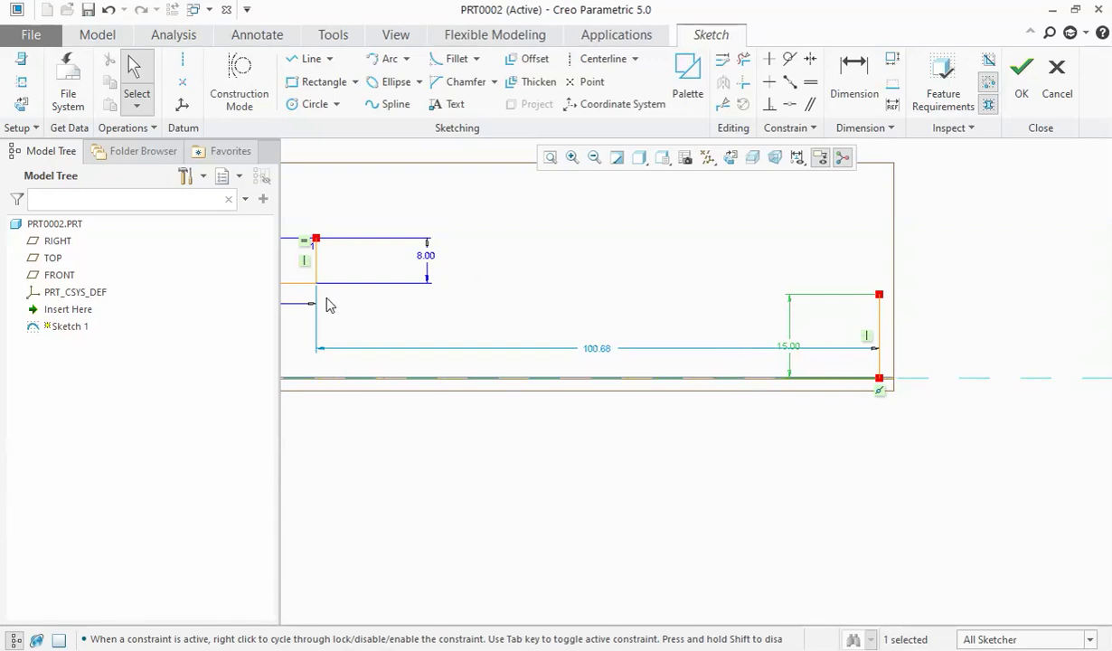
double_click(602, 354)
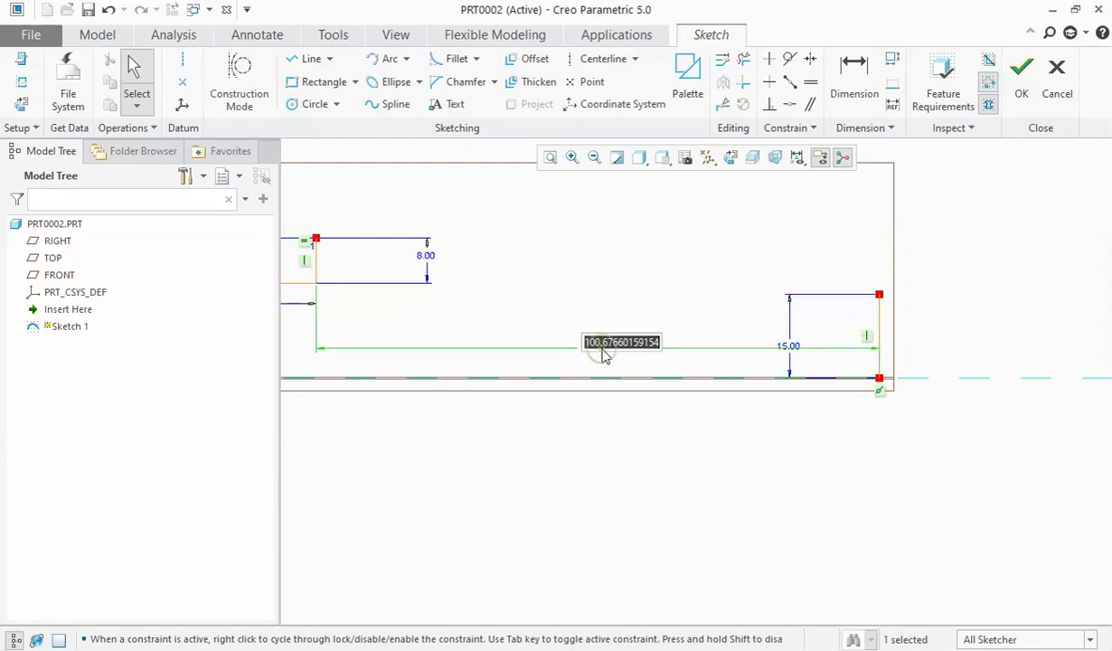
type("150")
key("Return")
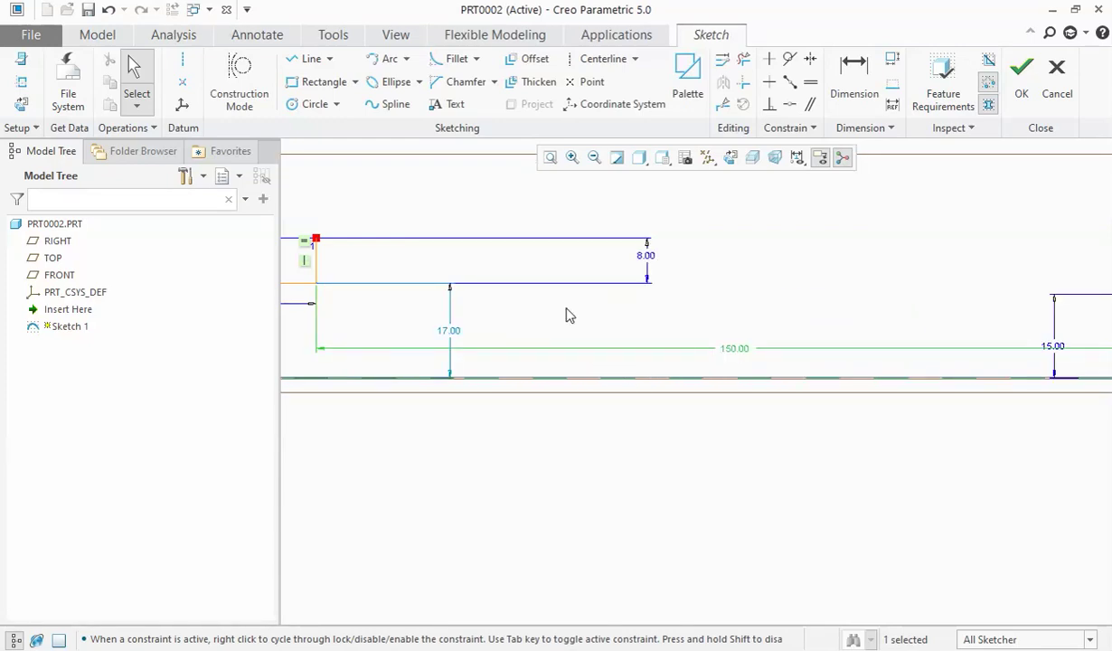
scroll(565, 314, "up", 3)
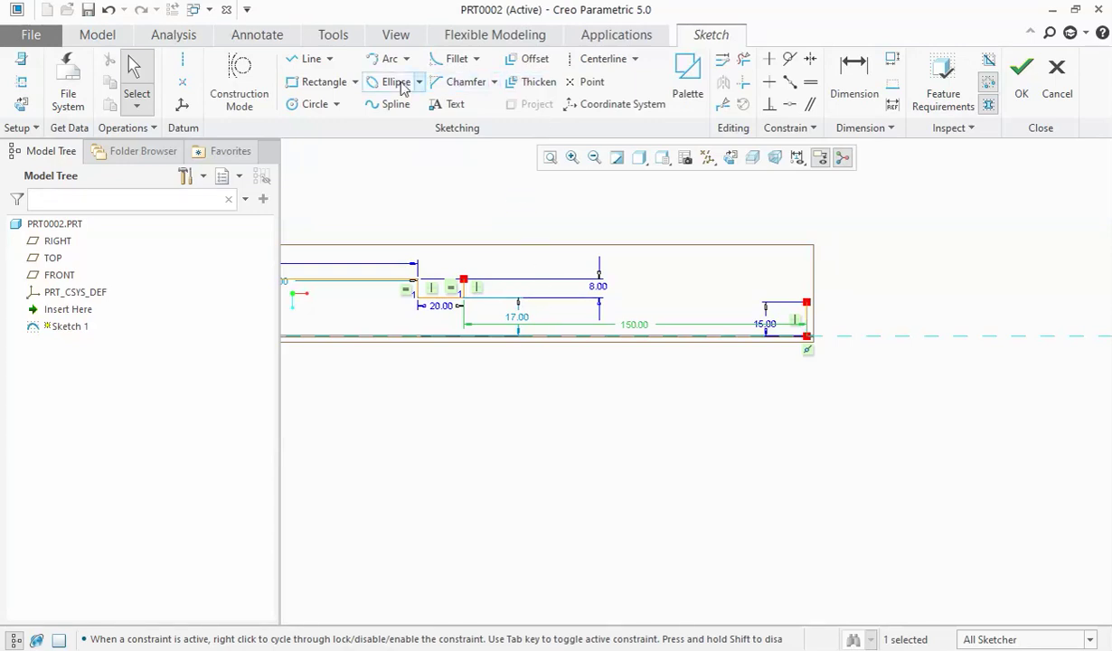
Step: Draw the tapered top edge from the step down to the 15.00 end line
left_click(305, 58)
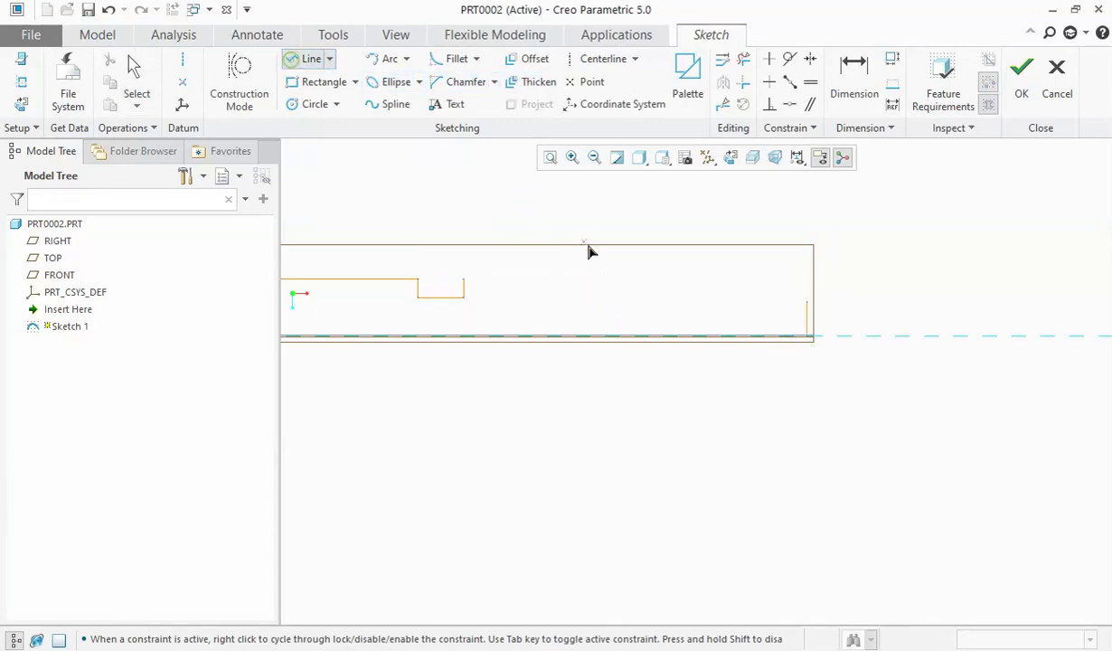
left_click(464, 280)
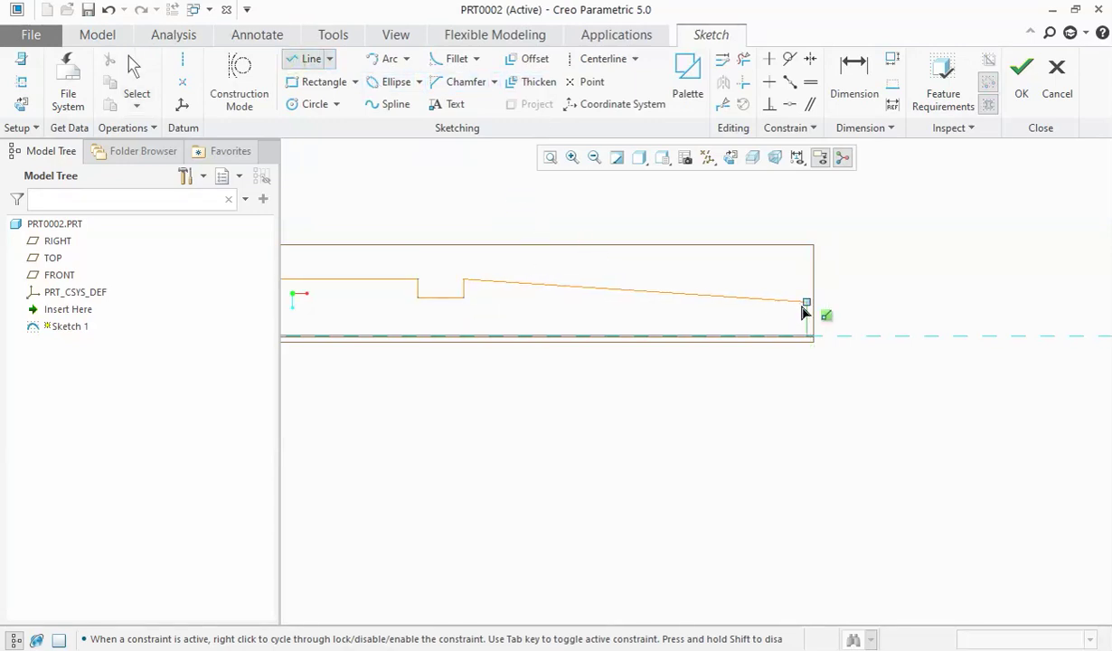
left_click(809, 306)
middle_click(748, 269)
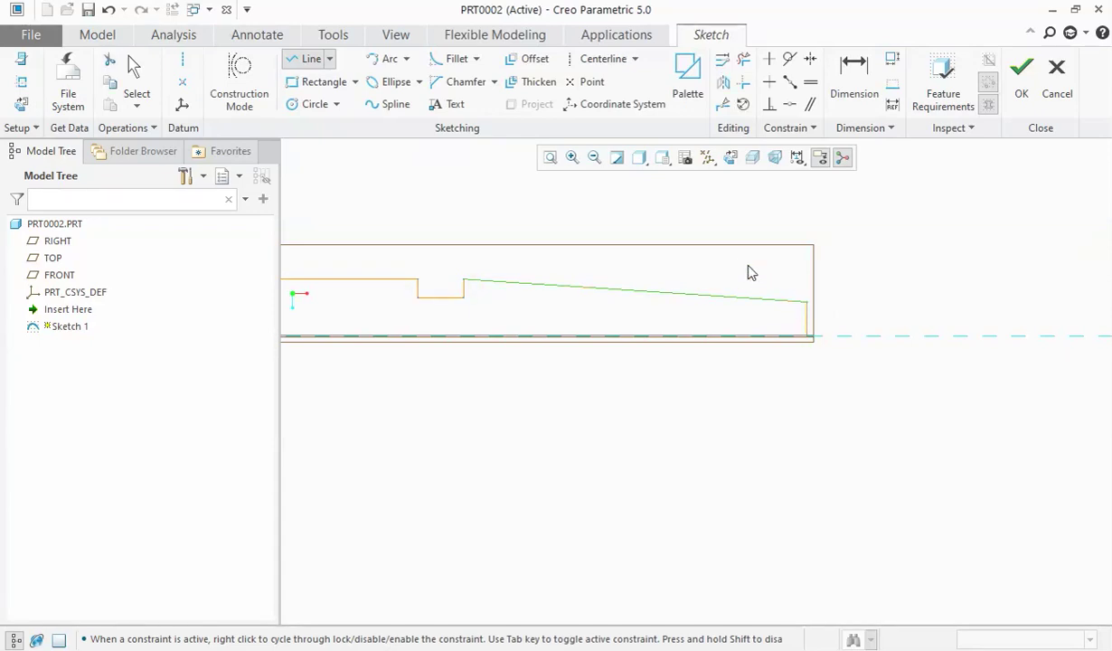
middle_click(747, 269)
scroll(747, 269, "down", 3)
scroll(747, 271, "up", 4)
scroll(749, 269, "up", 1)
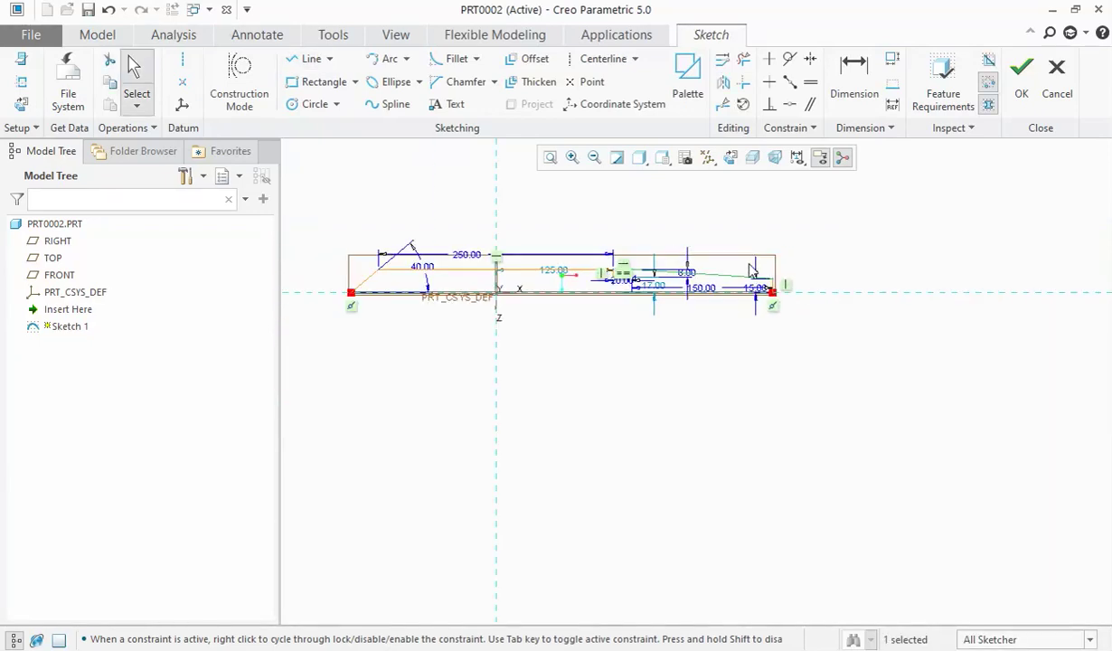
scroll(446, 291, "down", 3)
scroll(406, 298, "up", 3)
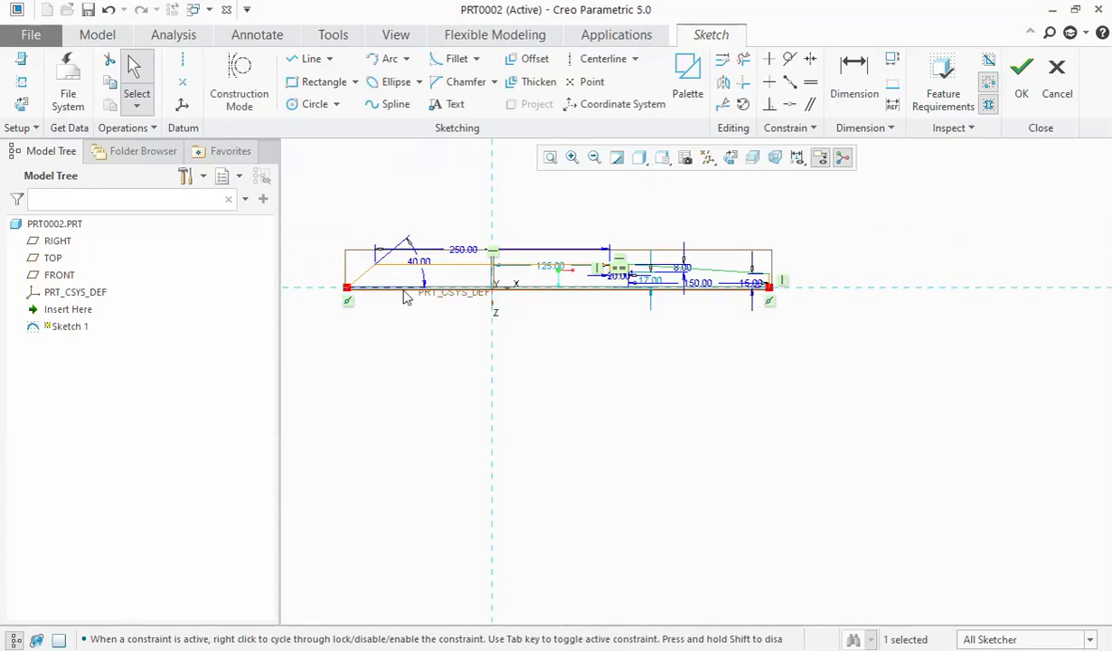
Step: Start the straight bottom edge at the profile's left corner
left_click(308, 58)
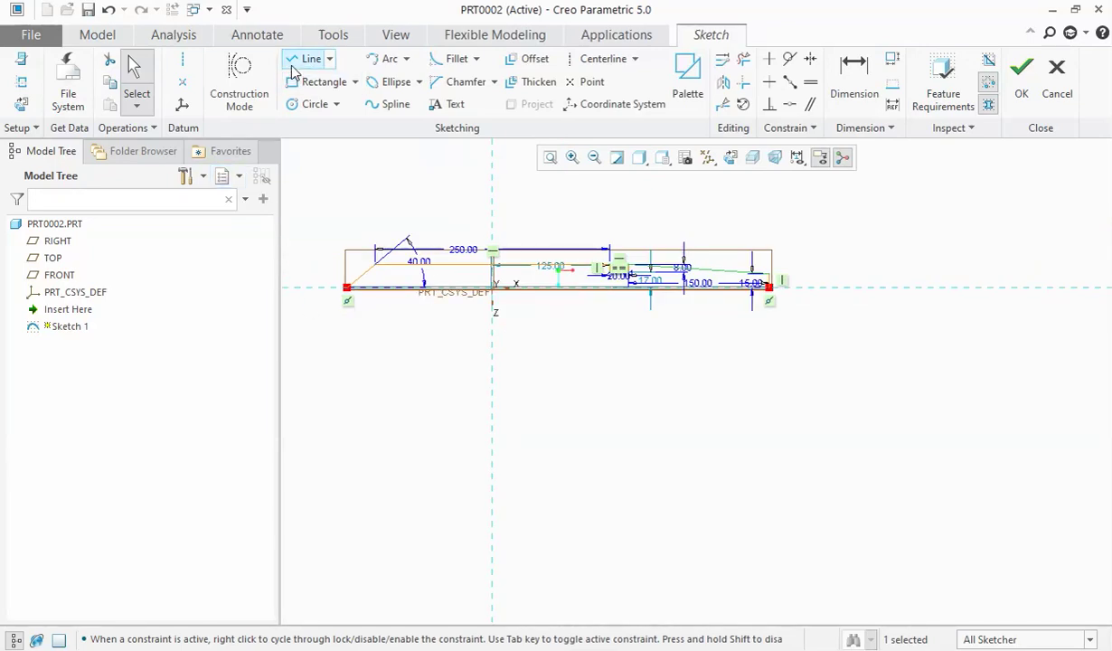
left_click(344, 291)
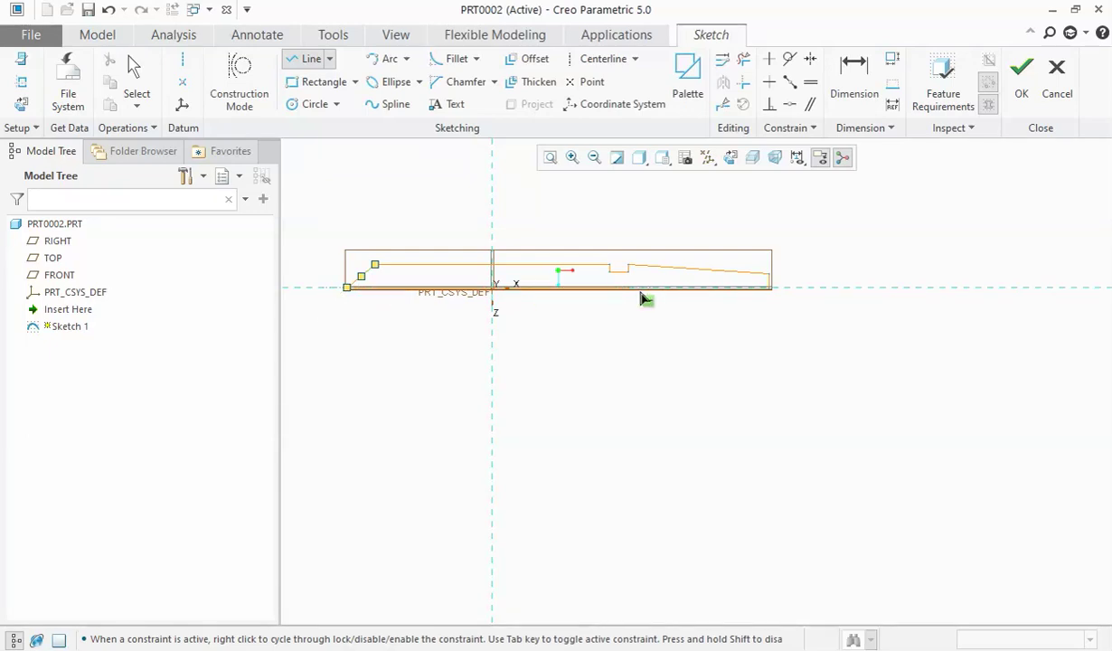
scroll(741, 296, "down", 5)
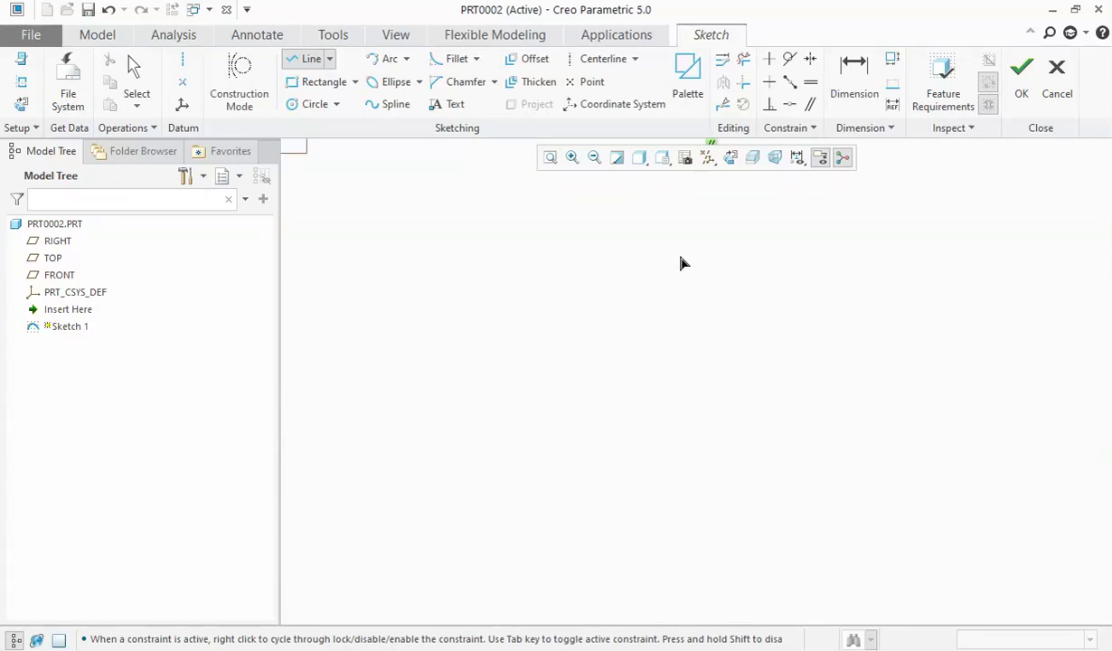
Step: End the bottom edge at the right corner to close the profile
left_click(556, 217)
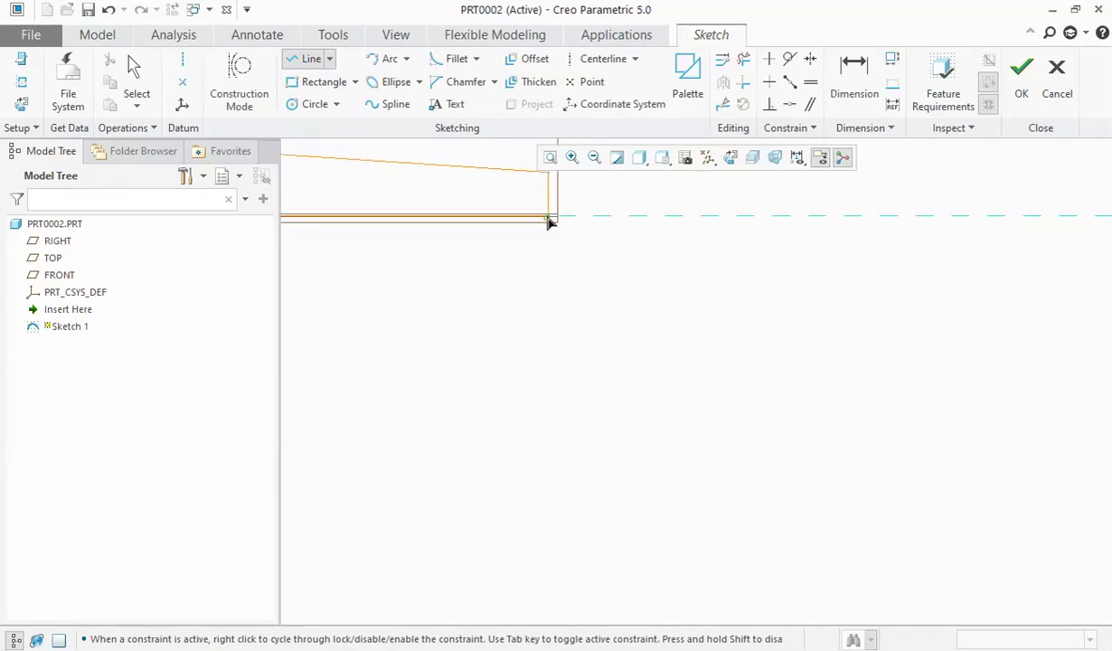
scroll(832, 219, "up", 2)
scroll(805, 217, "up", 2)
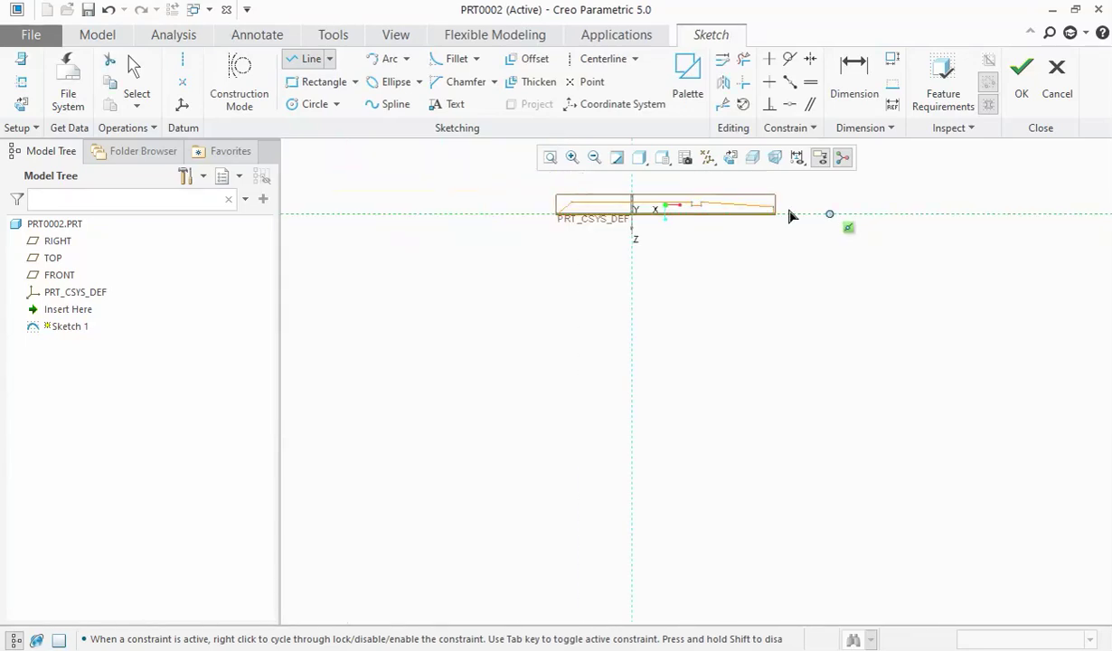
Step: Place a centerline along the horizontal shaft axis and accept Sketch 1
left_click(182, 61)
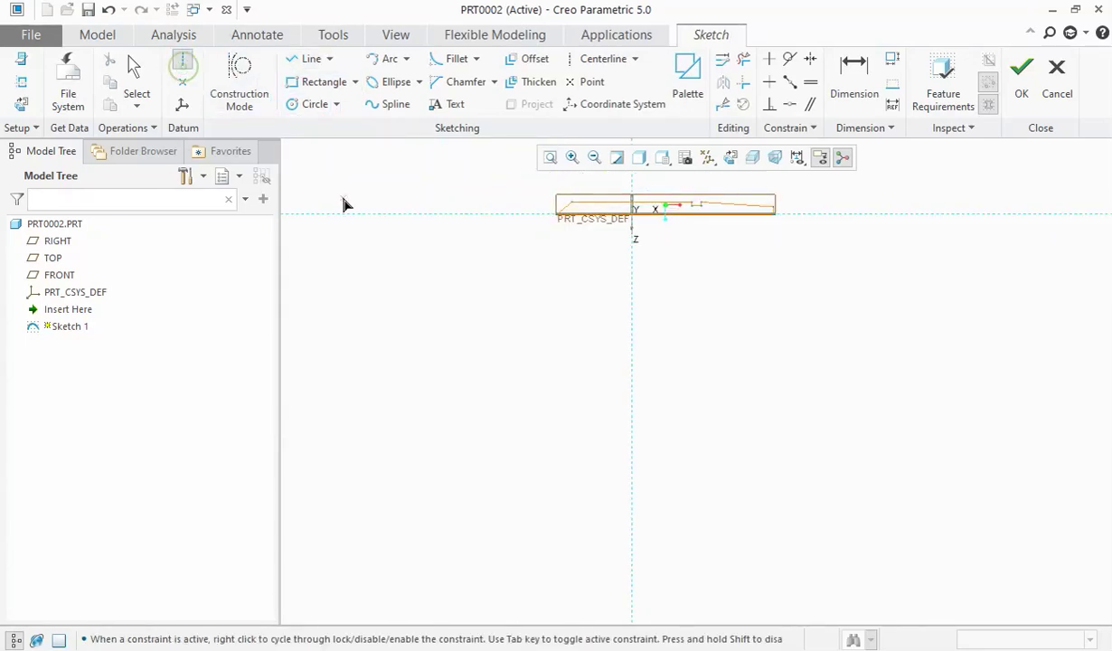
left_click(378, 214)
left_click(454, 214)
left_click(651, 226)
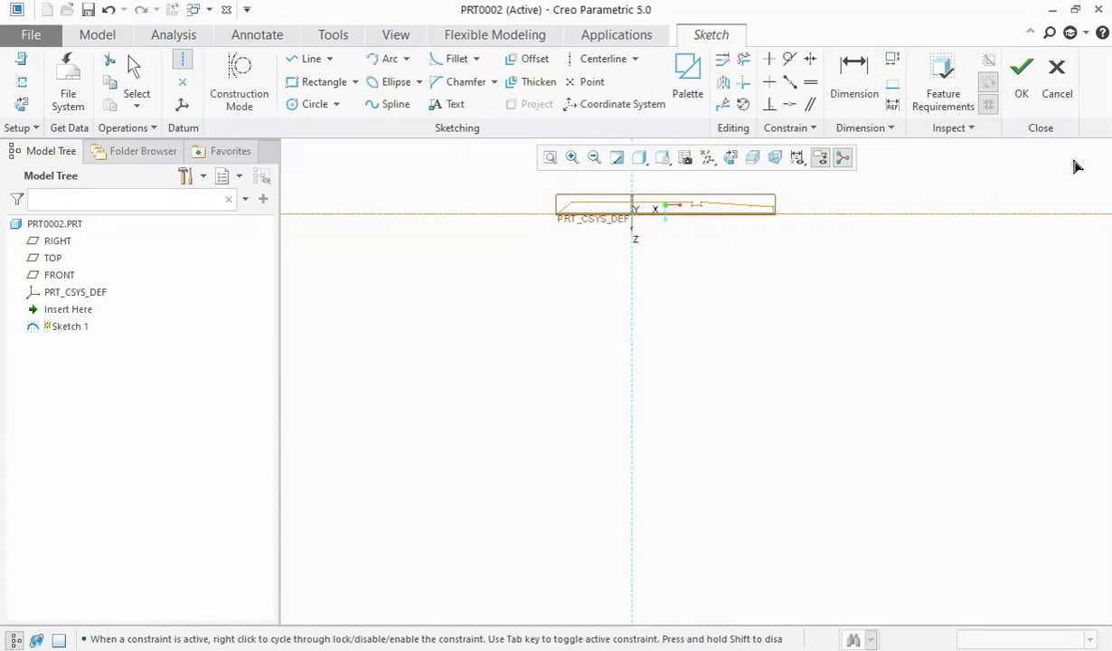
left_click(1021, 80)
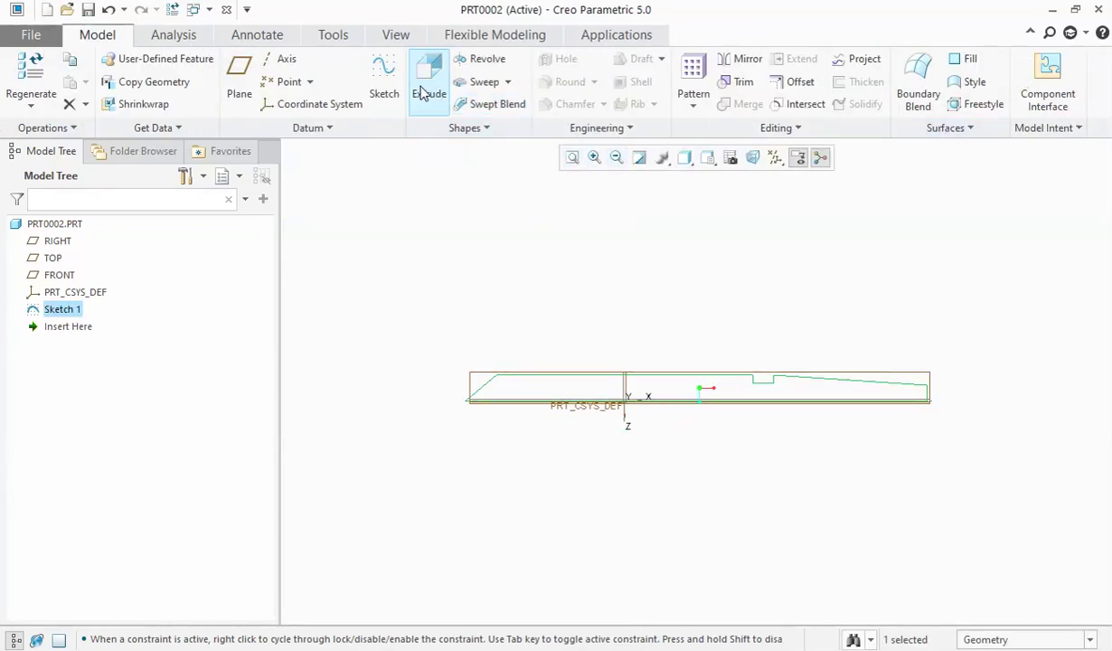
Step: Revolve Sketch 1 a full 360° into the solid shaft Revolve 1
left_click(482, 59)
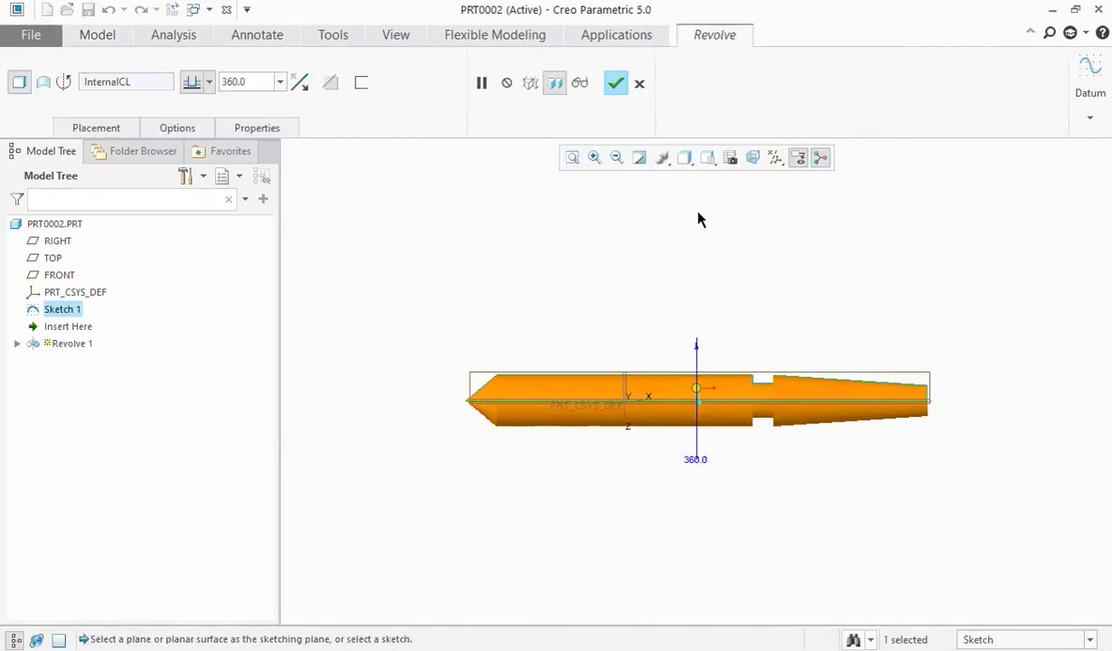
middle_click_drag(746, 242, 745, 250)
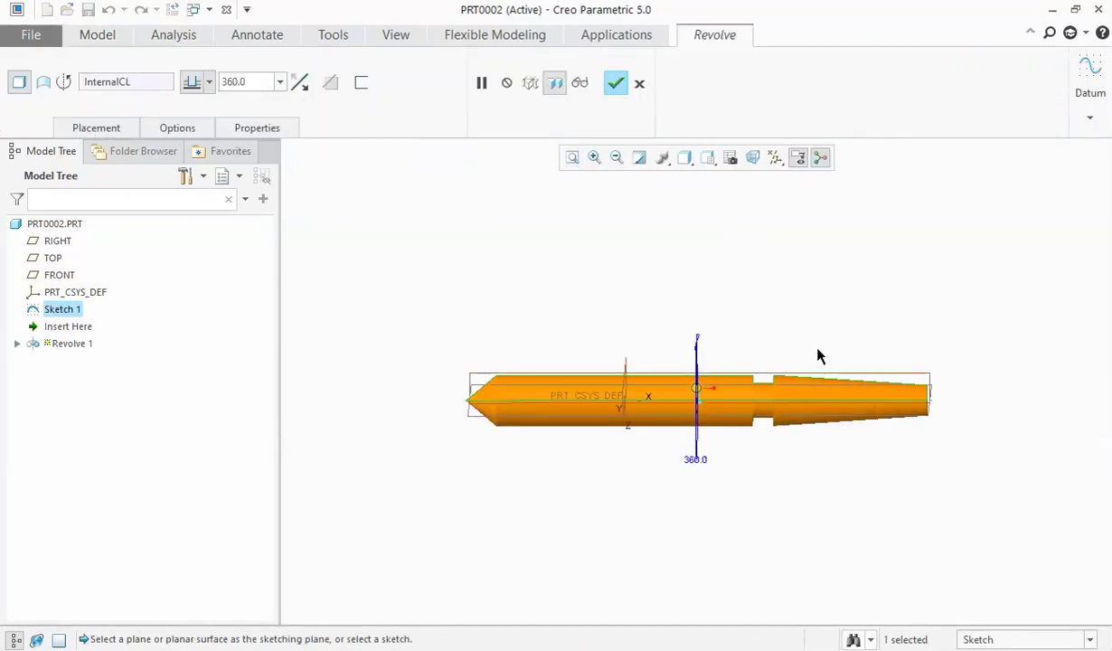
left_click(615, 82)
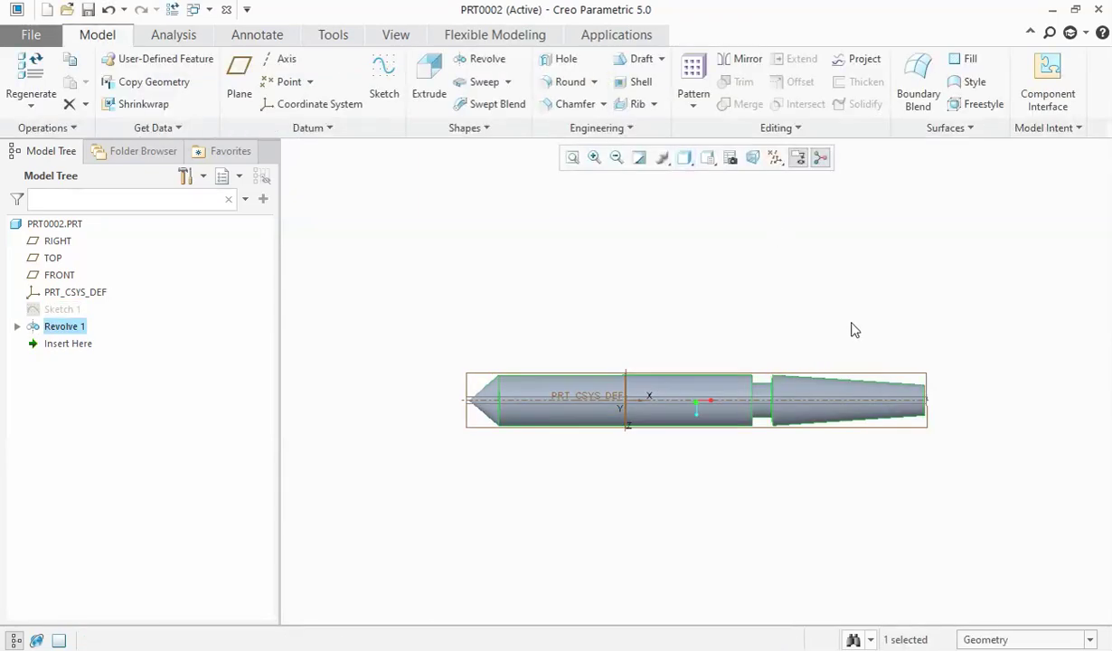
left_click(862, 379)
Step: Start Sketch 2 on the TOP plane and orient it face-on
left_click(865, 290)
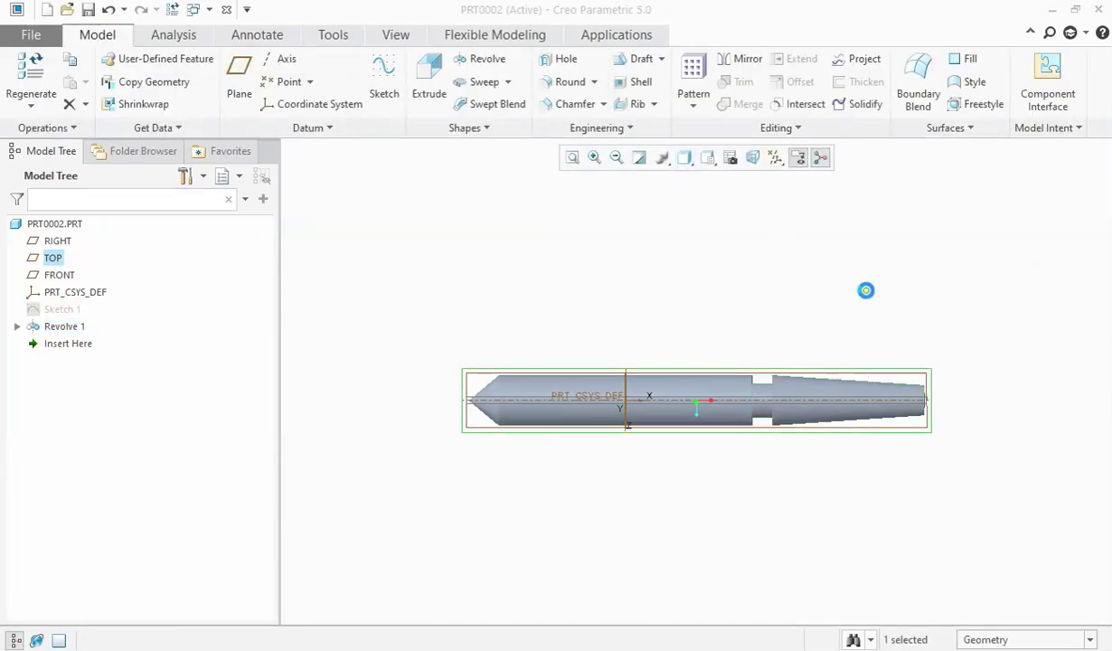
left_click(730, 157)
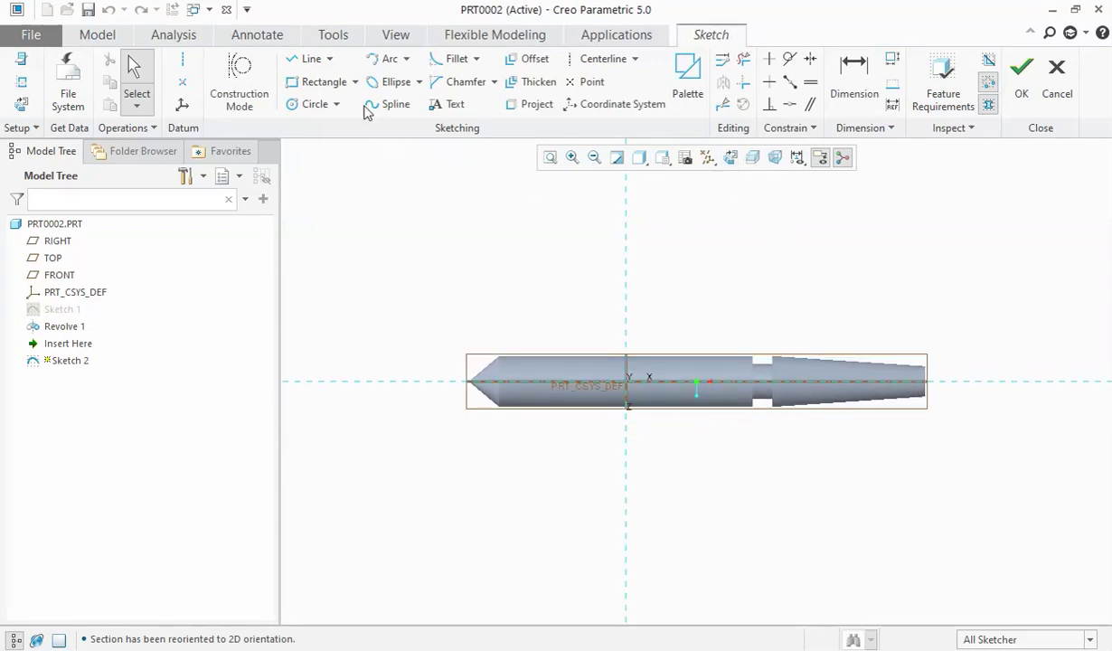
left_click(307, 61)
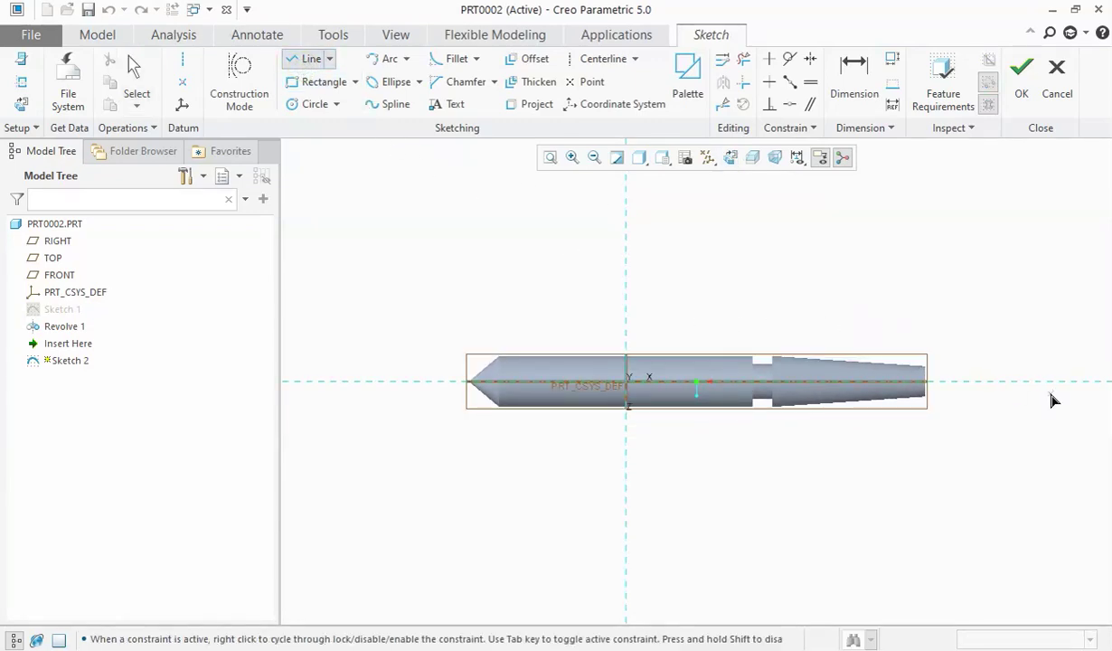
scroll(970, 385, "up", 5)
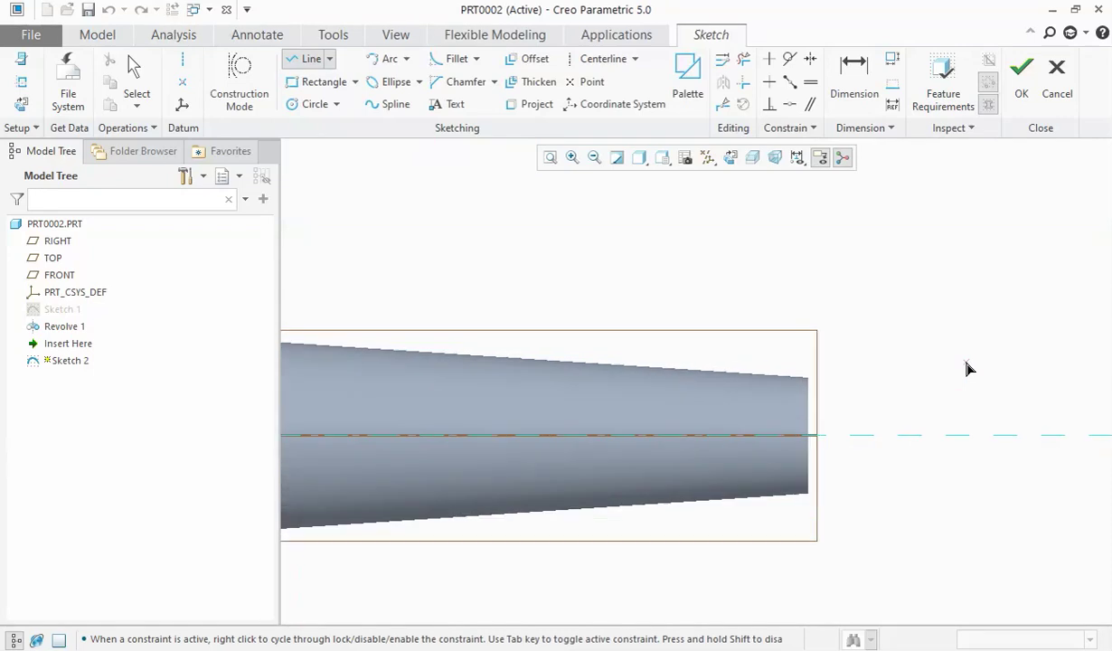
Step: Draw an L-shaped vertical-then-horizontal line beyond the shaft's right end
left_click(844, 419)
left_click(845, 322)
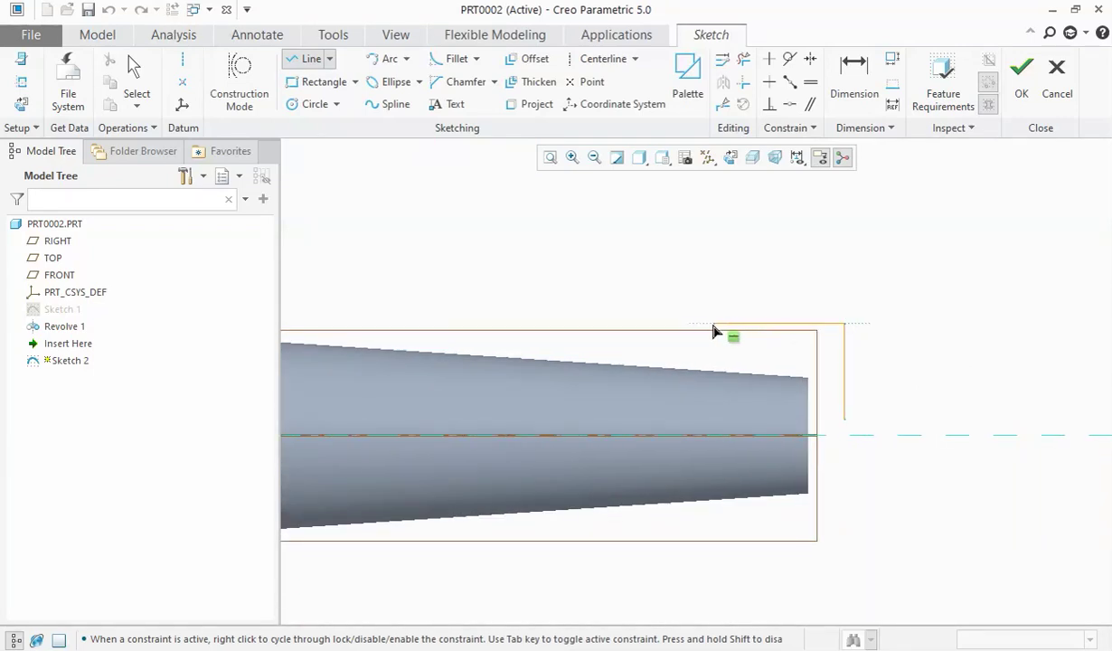
left_click(701, 322)
middle_click(701, 324)
left_click(20, 81)
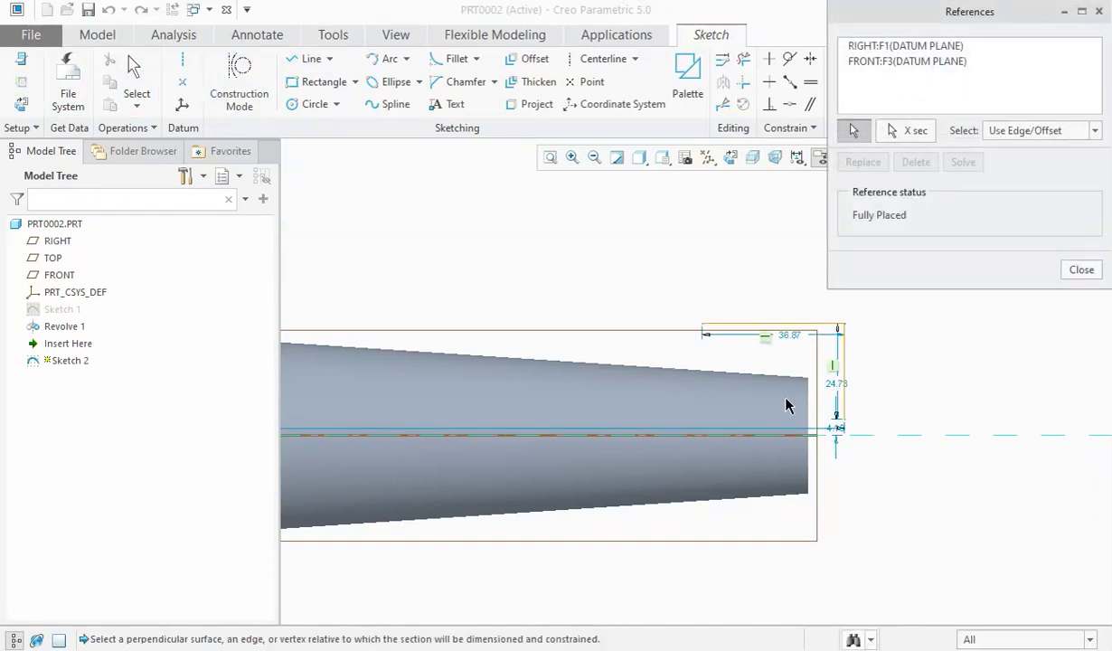
Step: Add the shaft's end surface as a reference and change the 9.46 offset to 5.00
left_click(811, 426)
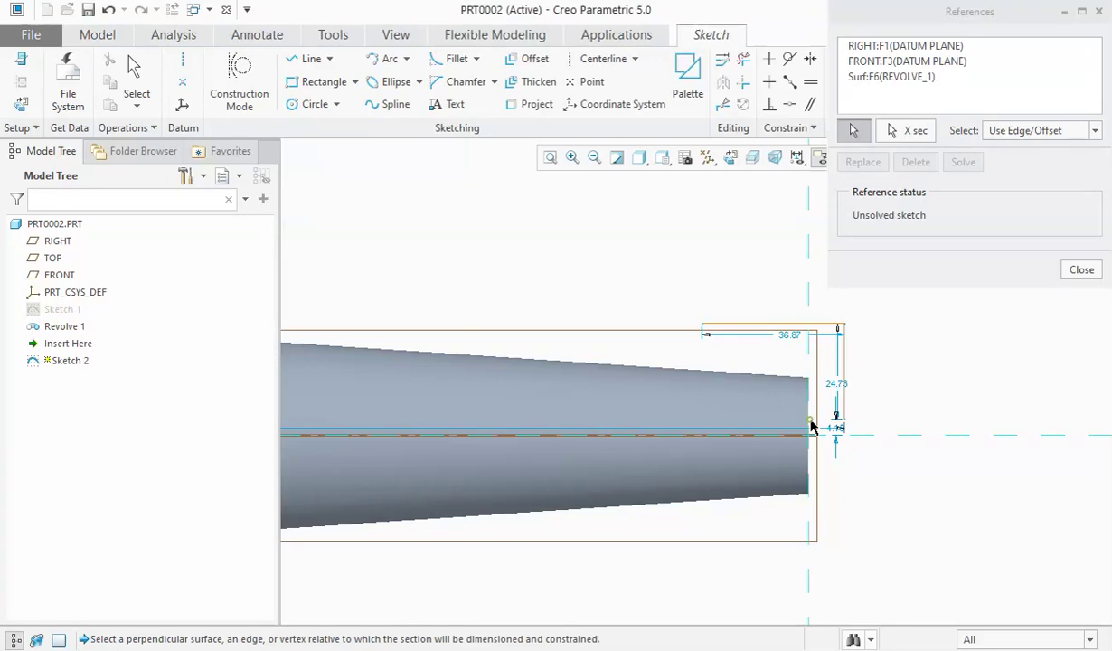
left_click(1073, 276)
scroll(861, 480, "down", 4)
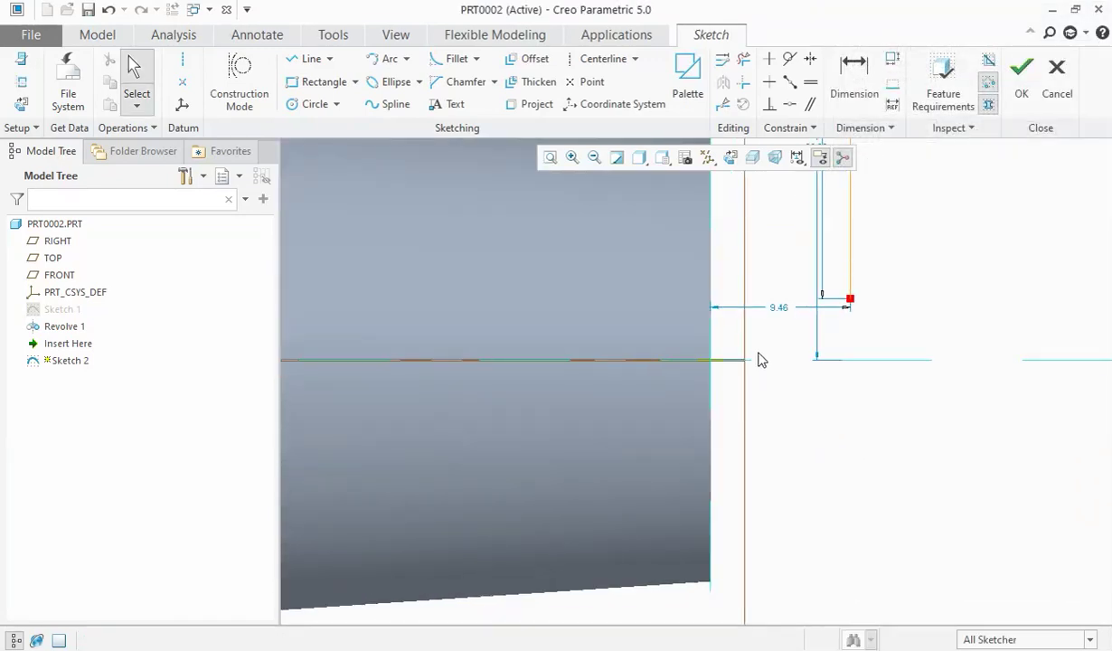
double_click(777, 305)
type("5")
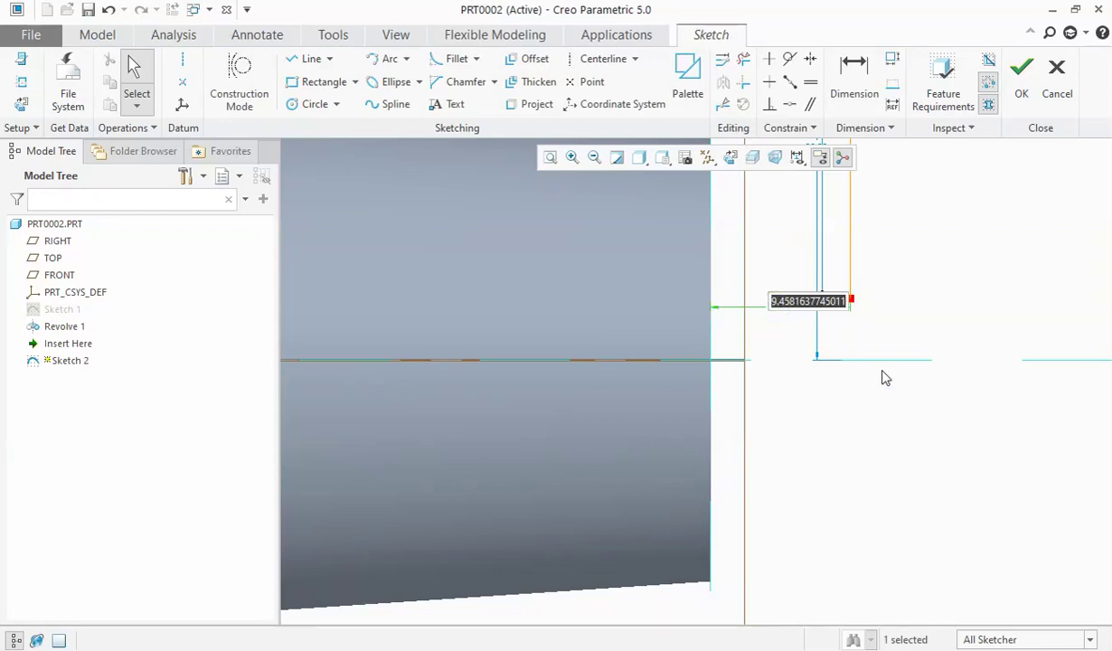
key("Return")
Step: Dimension the sketch point 5.00 from the shaft centerline
scroll(741, 330, "down", 2)
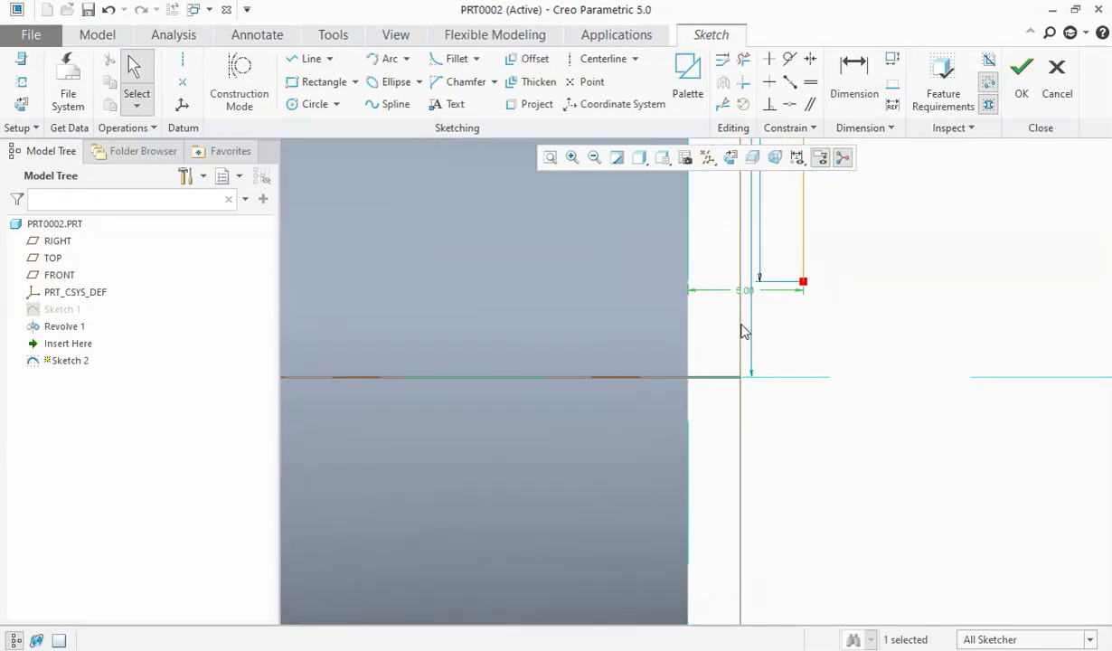
scroll(793, 301, "up", 2)
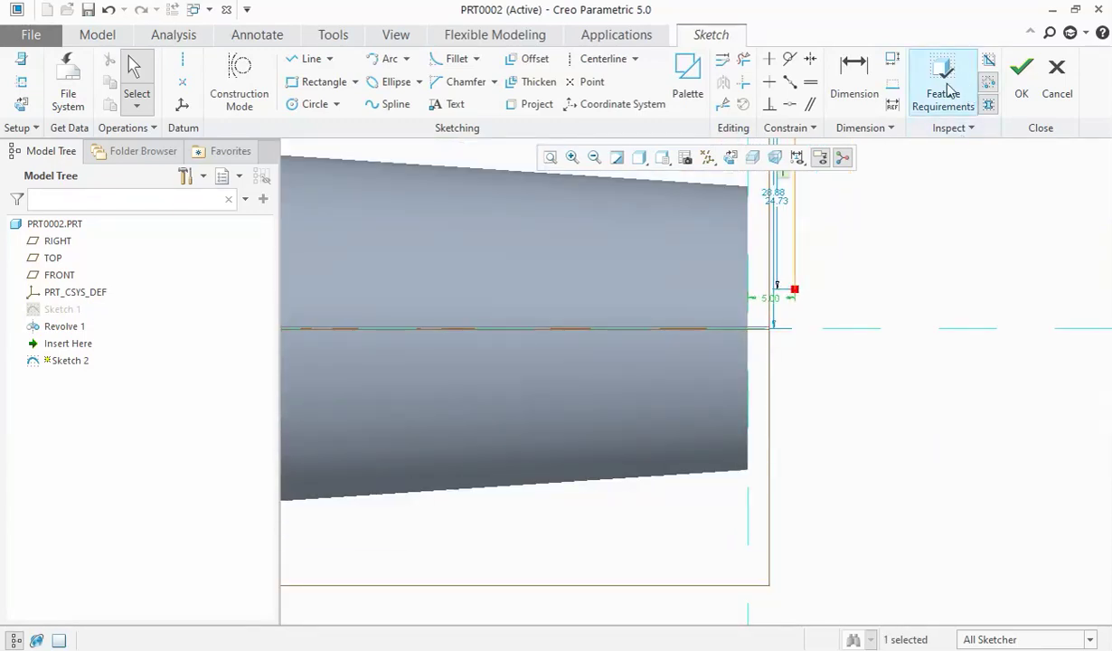
left_click(852, 76)
left_click(836, 328)
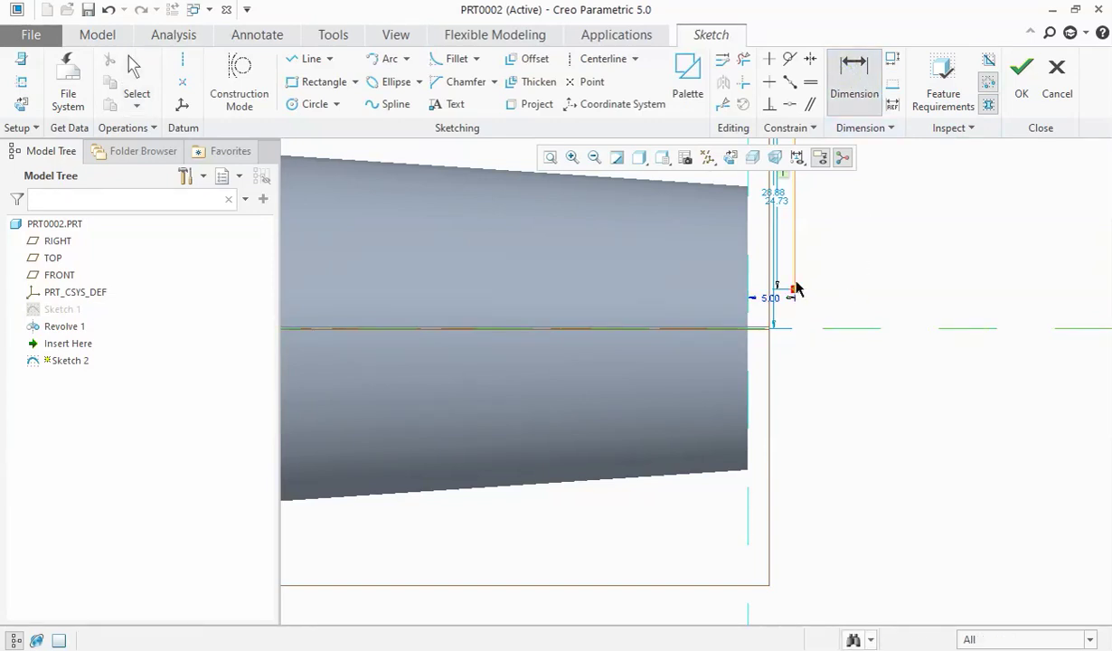
left_click(795, 293)
middle_click(844, 310)
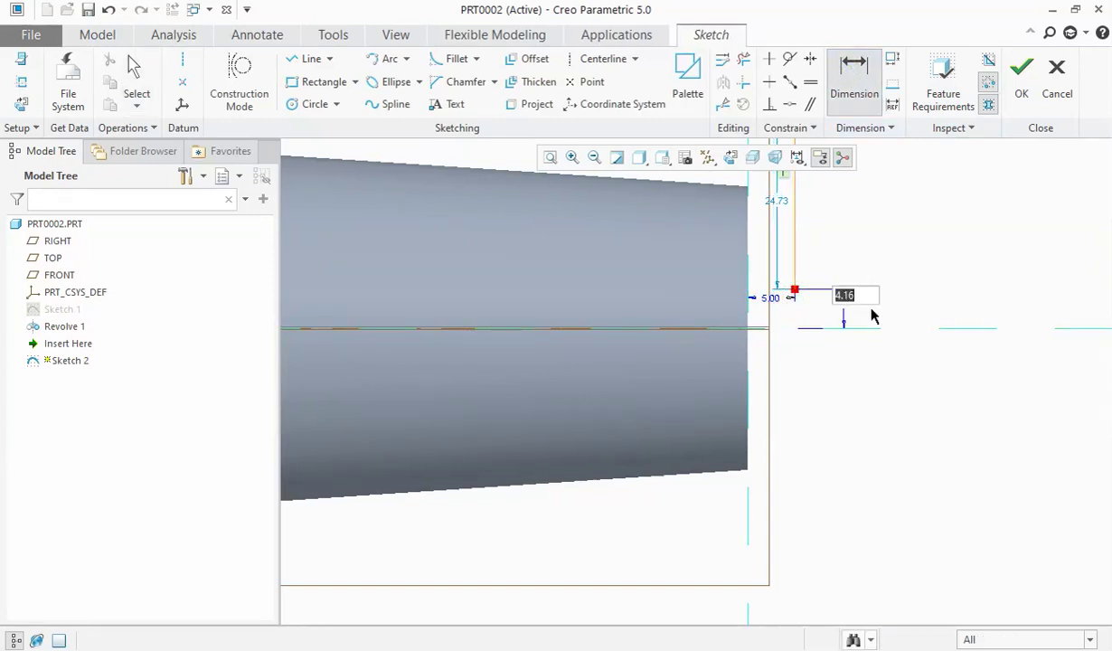
type("5")
key("Return")
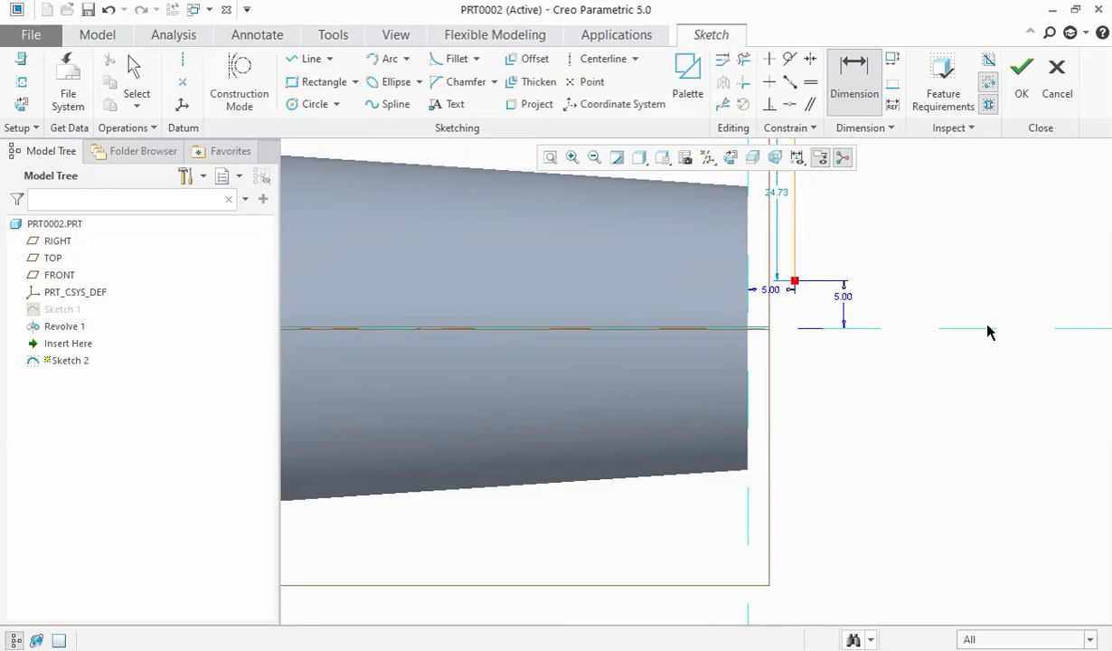
Step: Set the profile's height to 15.00 and its length to 35.00
scroll(988, 336, "up", 2)
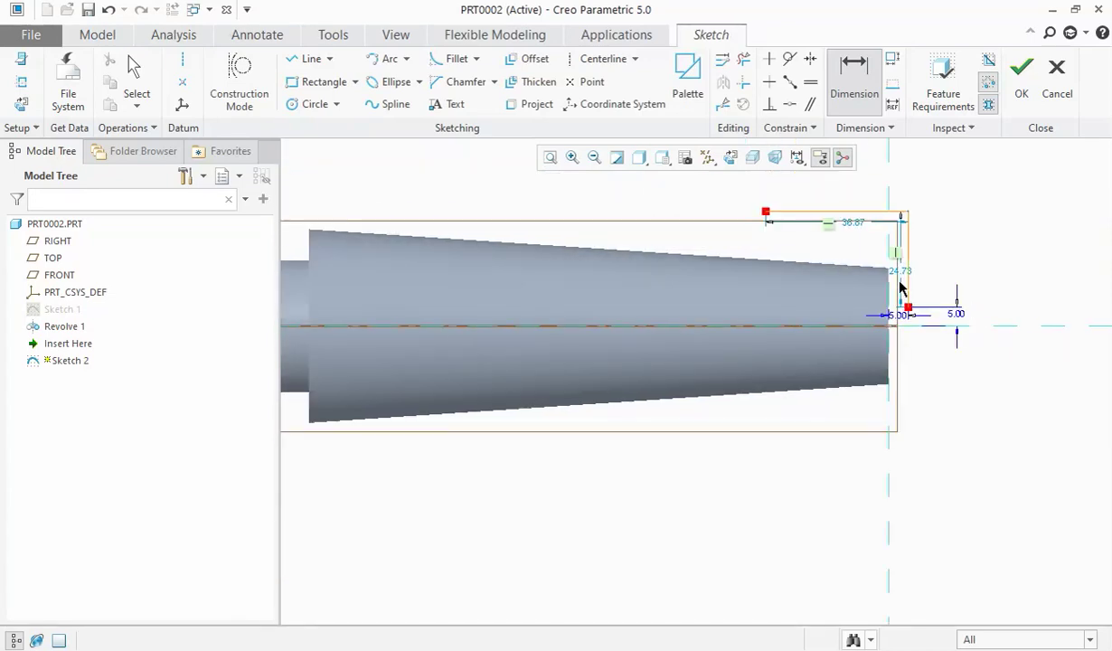
scroll(899, 287, "up", 1)
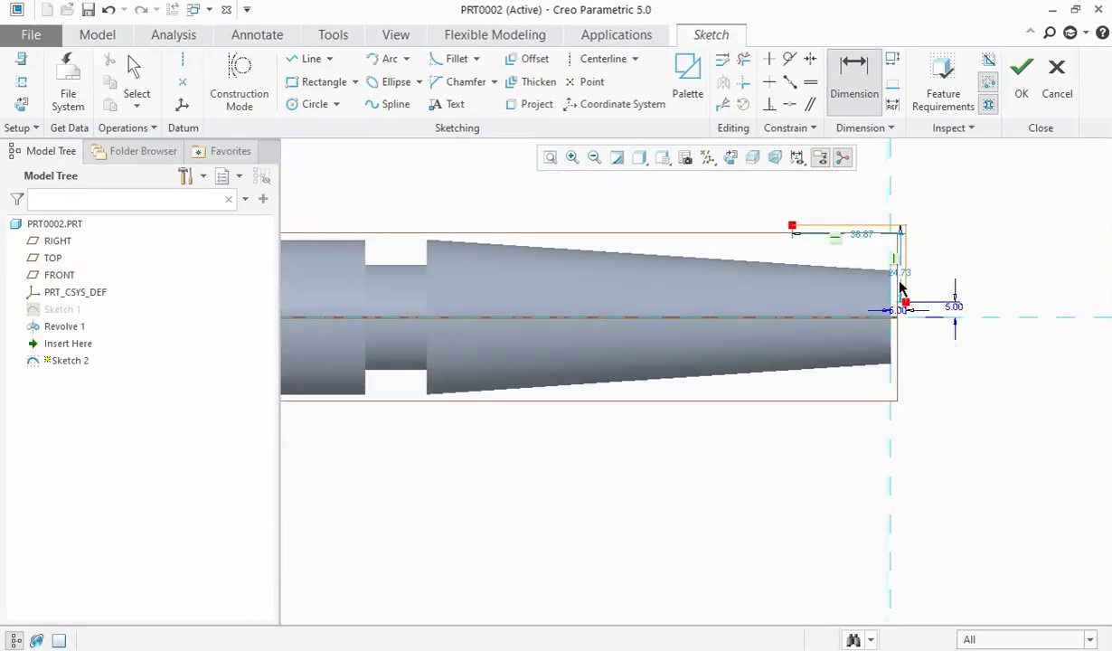
scroll(861, 273, "down", 4)
double_click(961, 282)
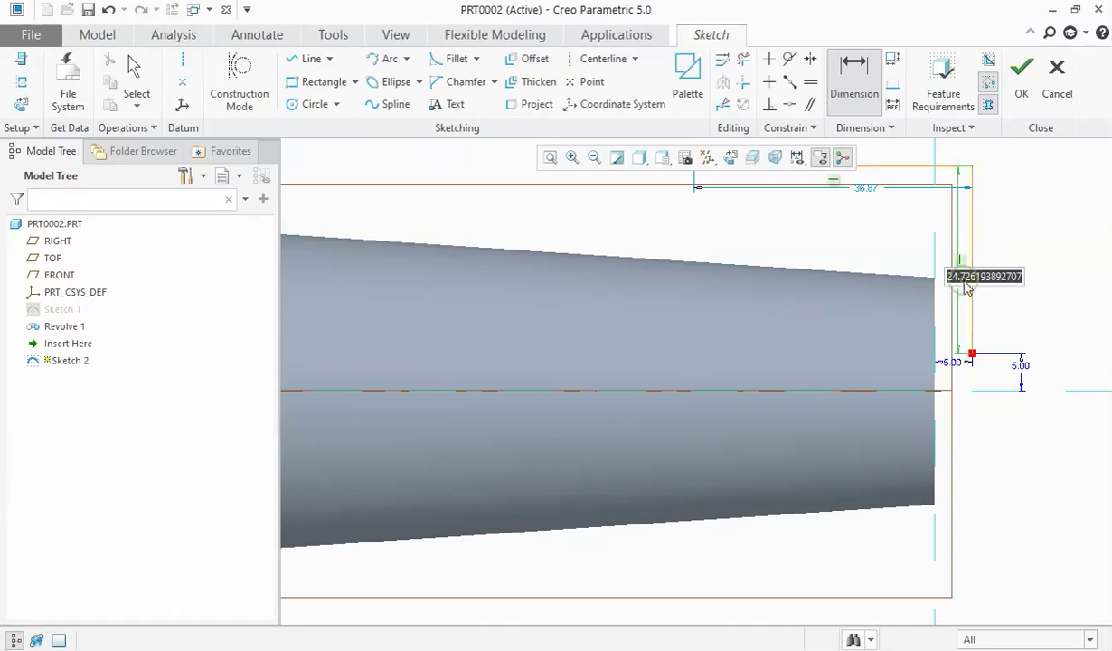
type("15")
key("Return")
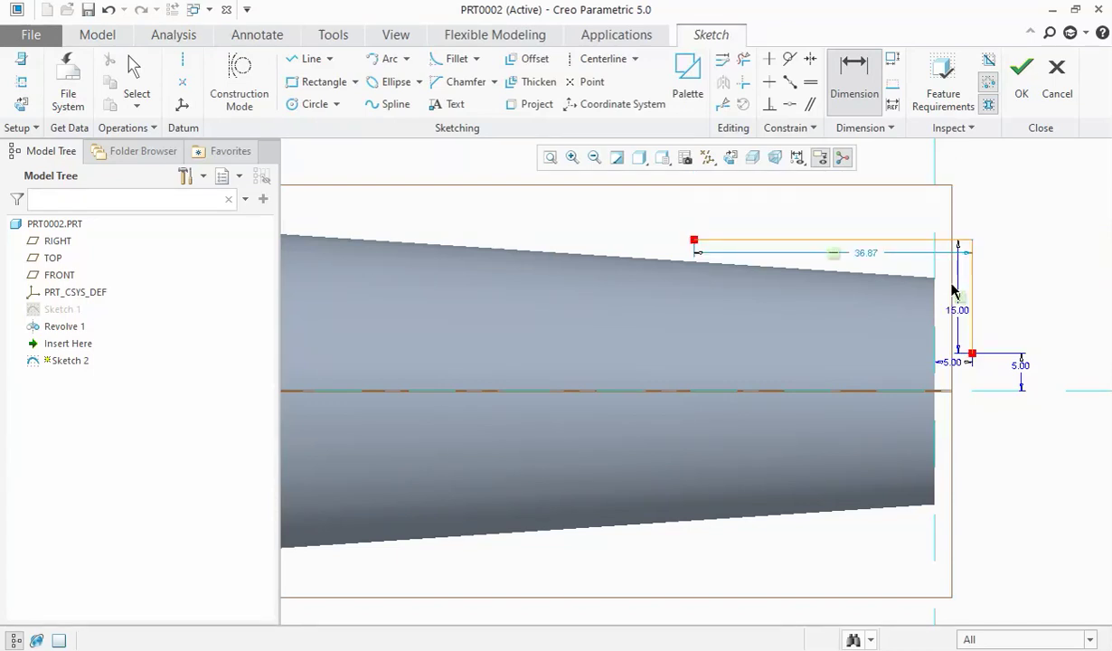
double_click(869, 258)
type("35")
key("Return")
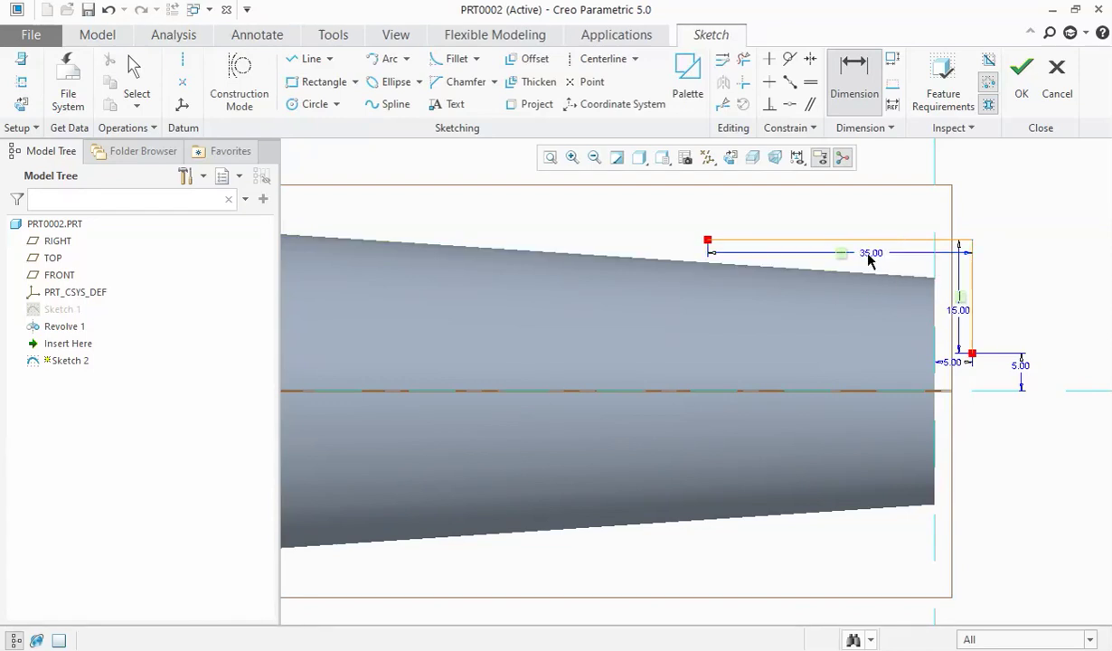
Step: Draw an arc from the top line's left end down to the lower corner point
left_click(383, 59)
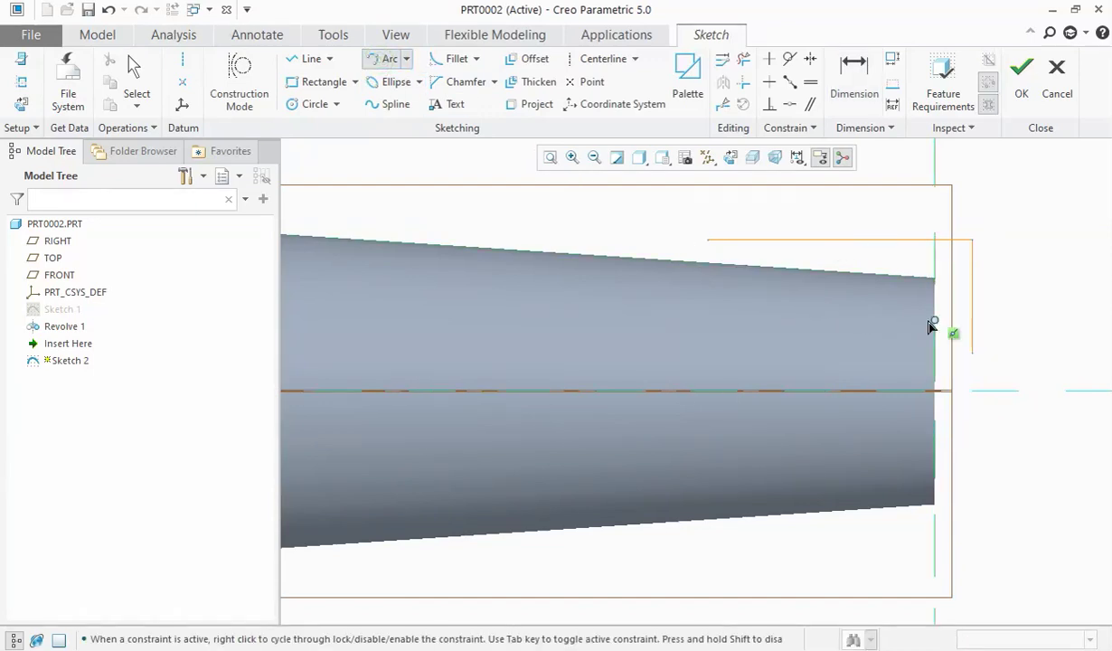
left_click(708, 240)
left_click(972, 353)
left_click(873, 349)
middle_click(831, 294)
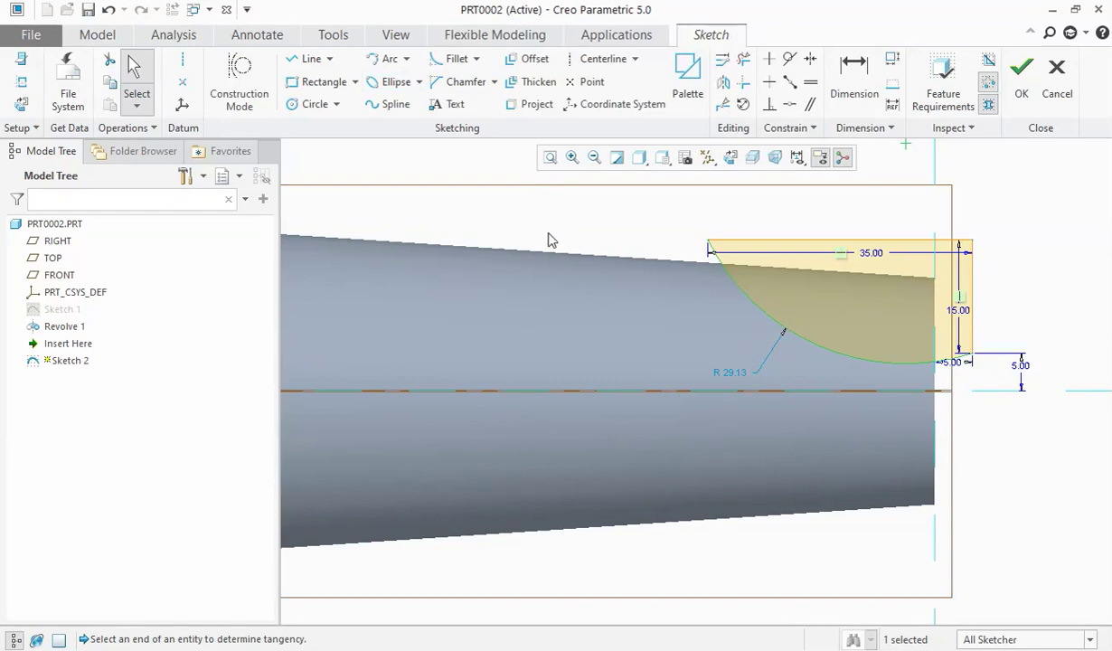
Step: Change the arc's radius from 29.13 to 35.00
left_click(730, 380)
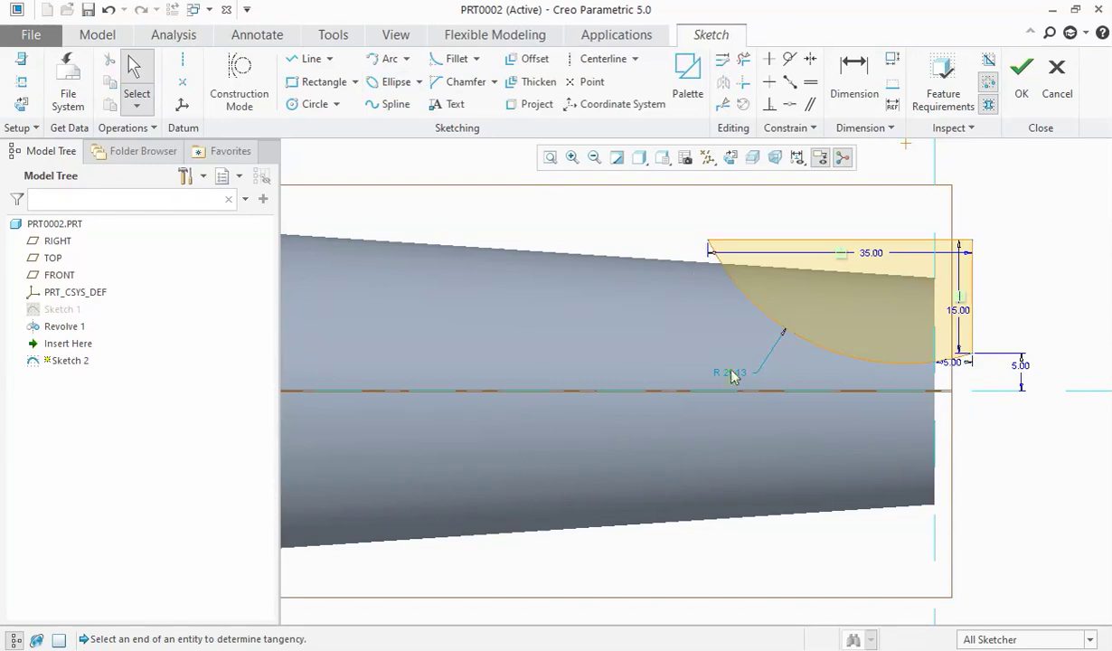
double_click(730, 373)
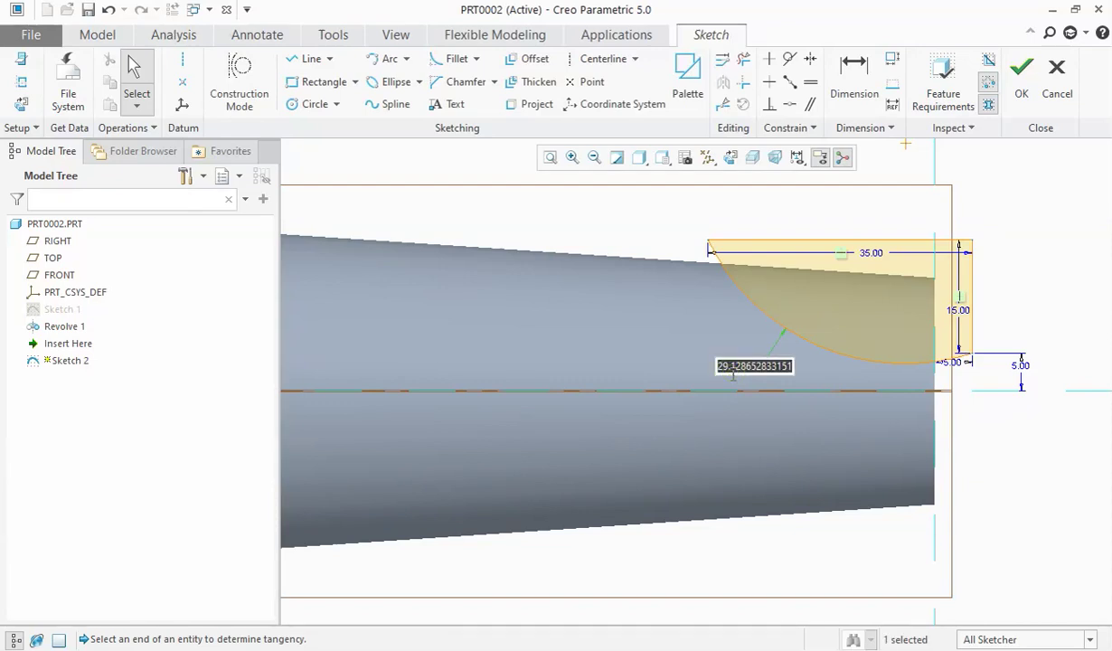
type("35")
key("Return")
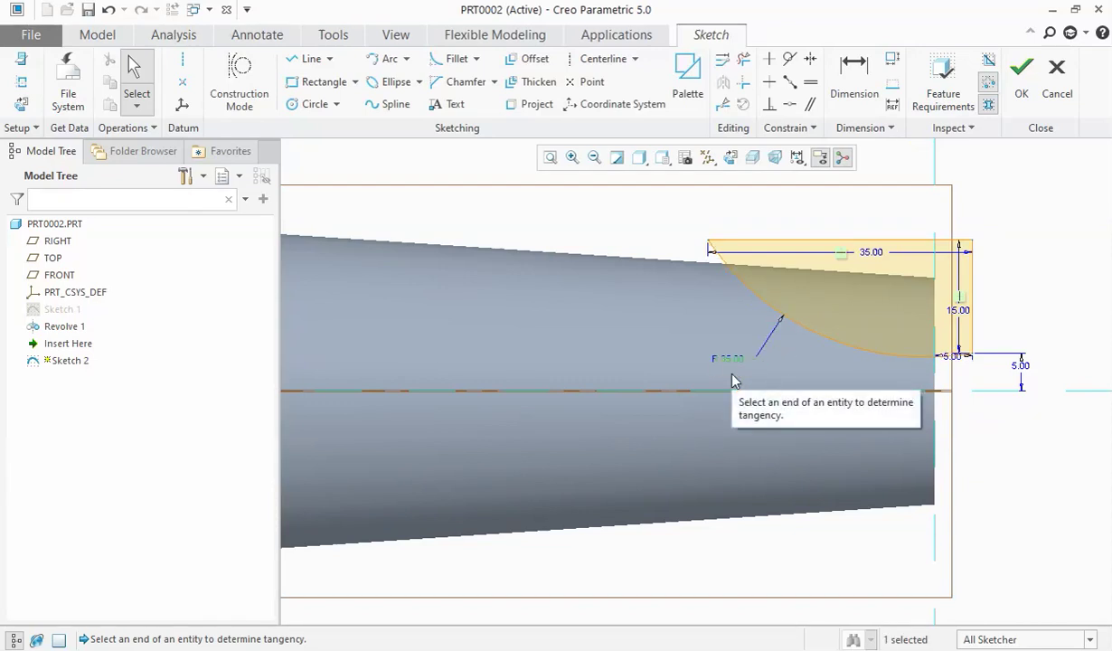
Step: Add a centerline along the shaft axis
left_click(181, 58)
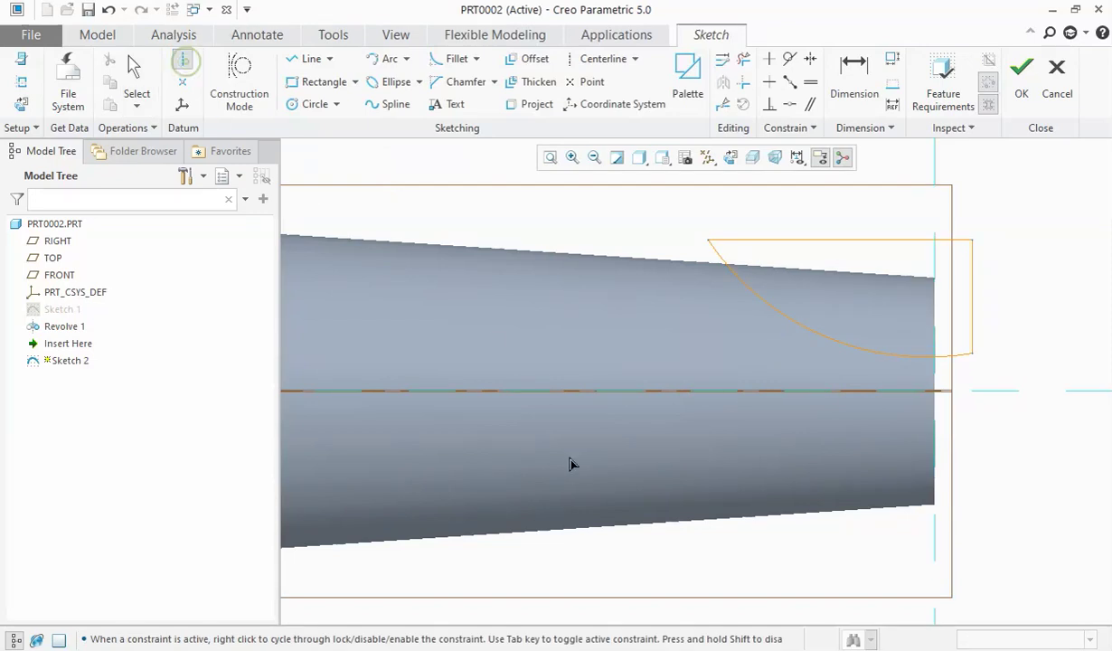
left_click(519, 390)
middle_click(524, 379)
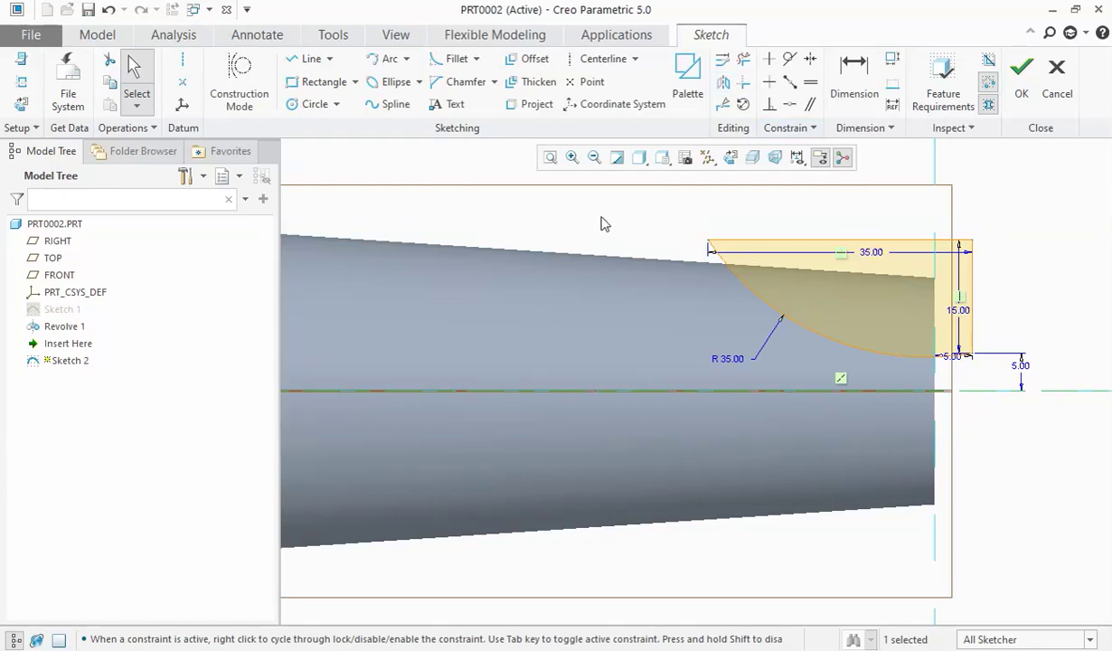
Step: Mirror the arc profile about the centerline and finish Sketch 2
mouse_move(631, 189)
left_mouse_down()
mouse_move(820, 297)
mouse_move(1076, 379)
left_mouse_up()
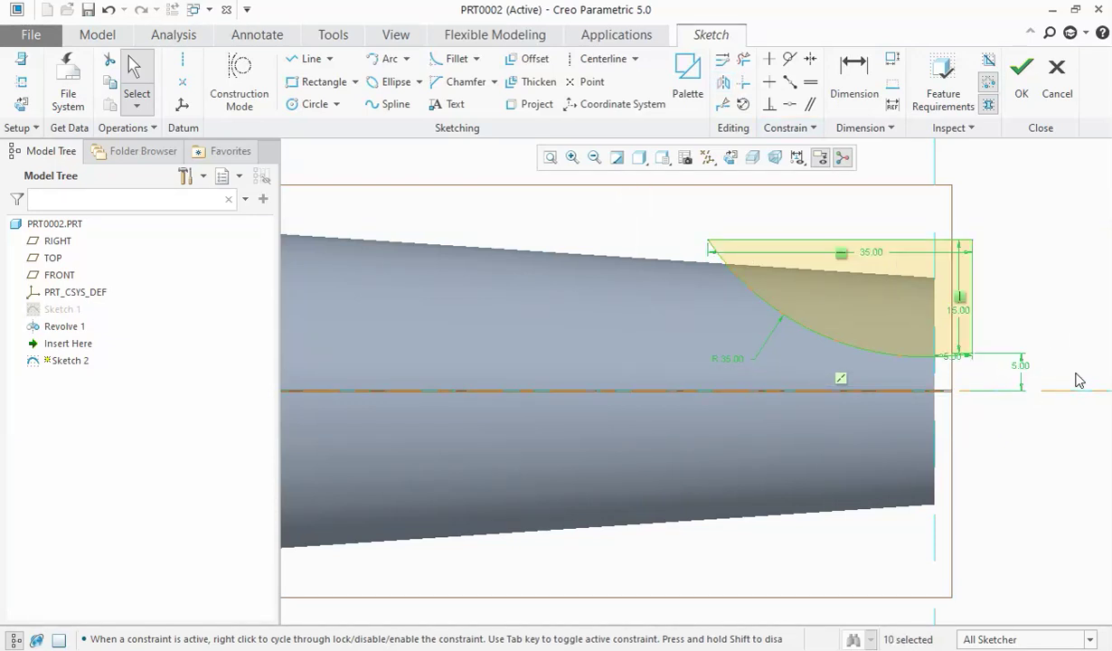
left_click(723, 81)
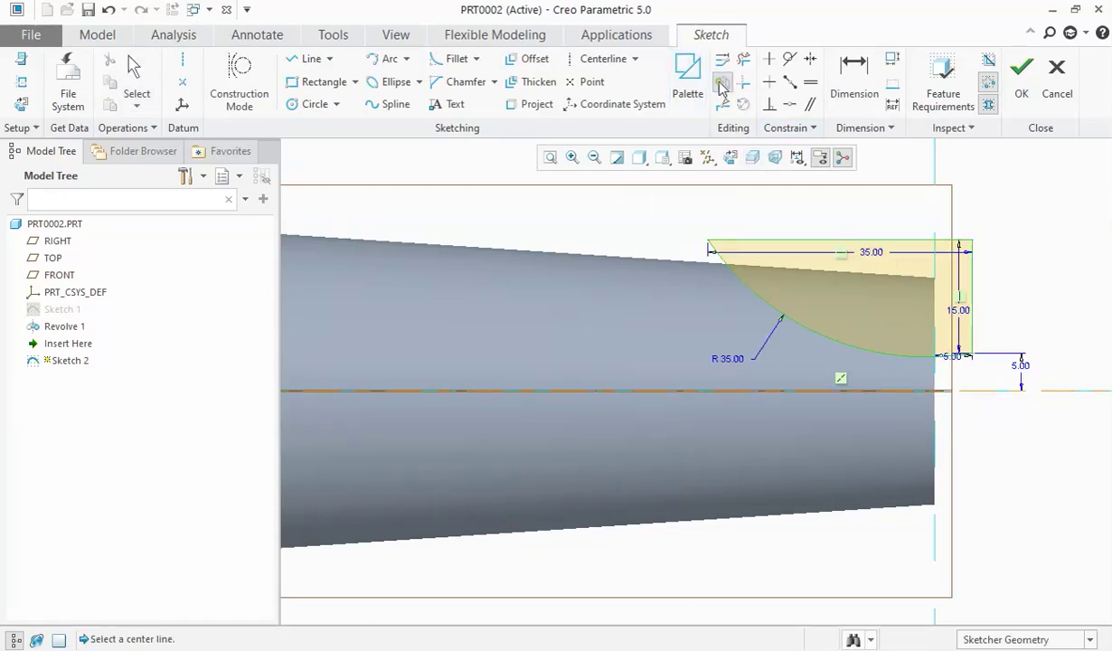
left_click(766, 389)
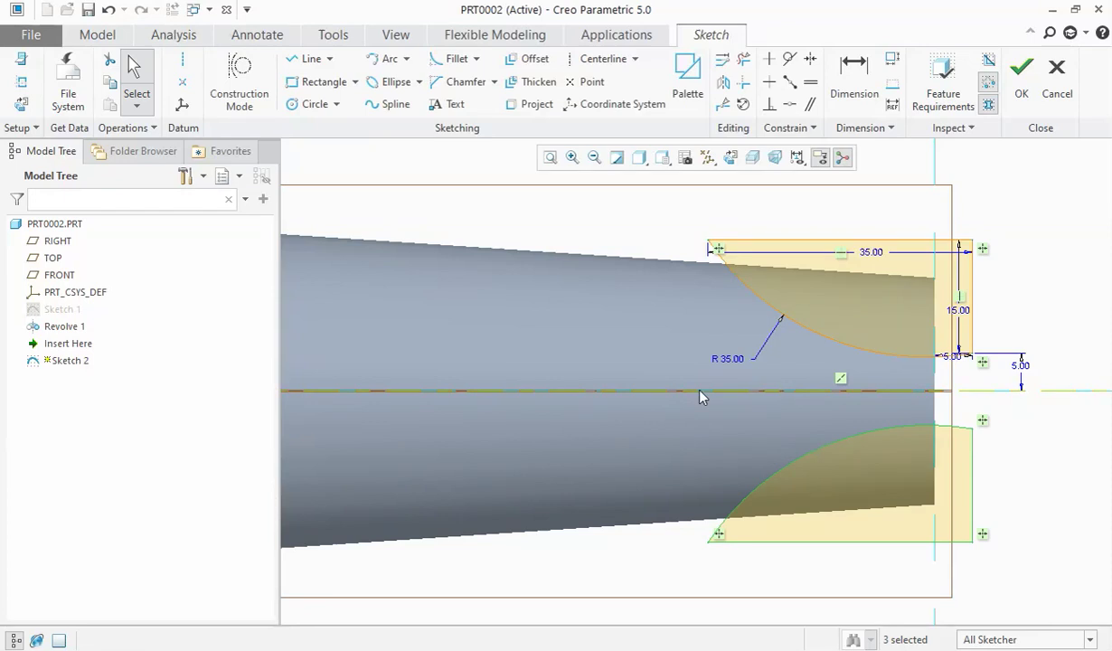
left_click(1020, 77)
Step: Extrude Sketch 2 as a symmetric 115.07-deep material-removing cut
left_click(429, 82)
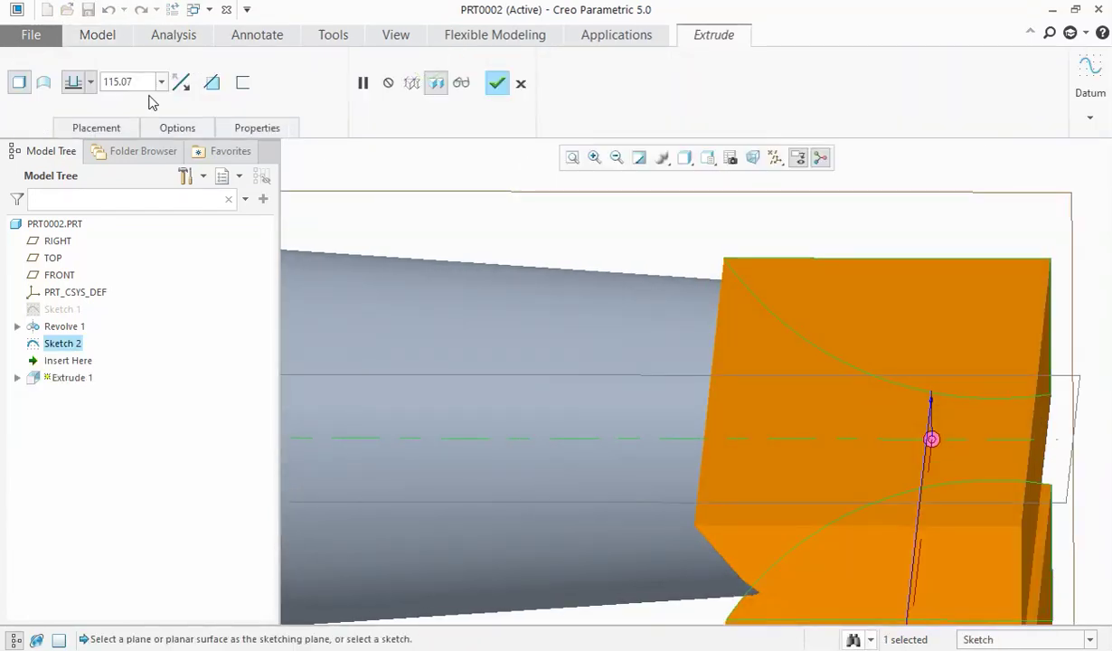
left_click(91, 82)
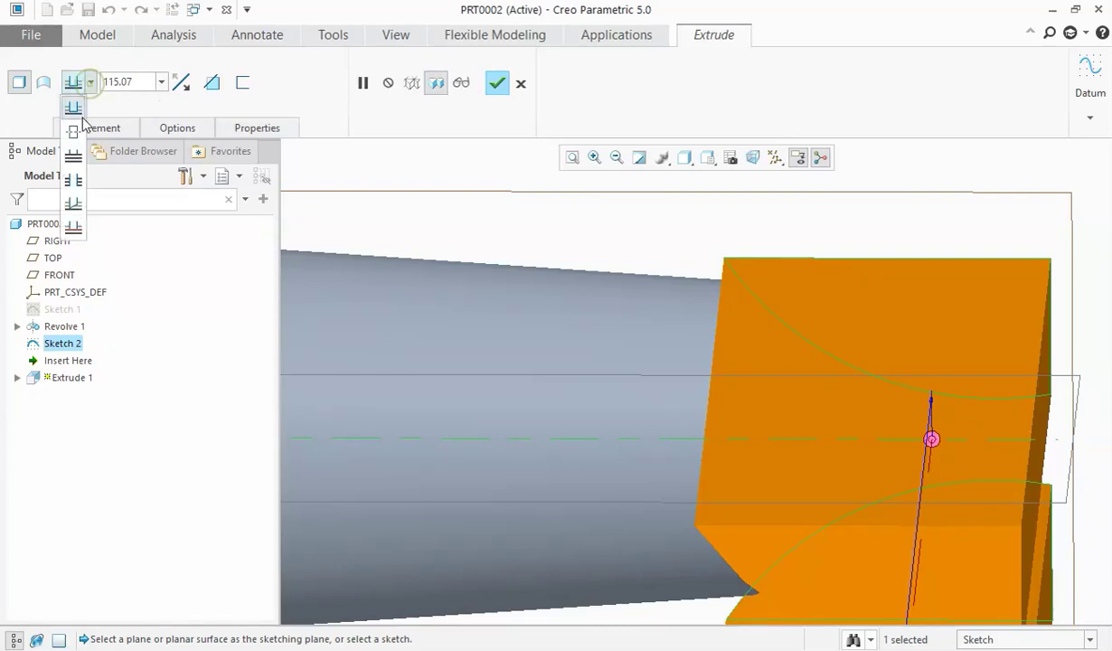
left_click(84, 131)
left_click(212, 82)
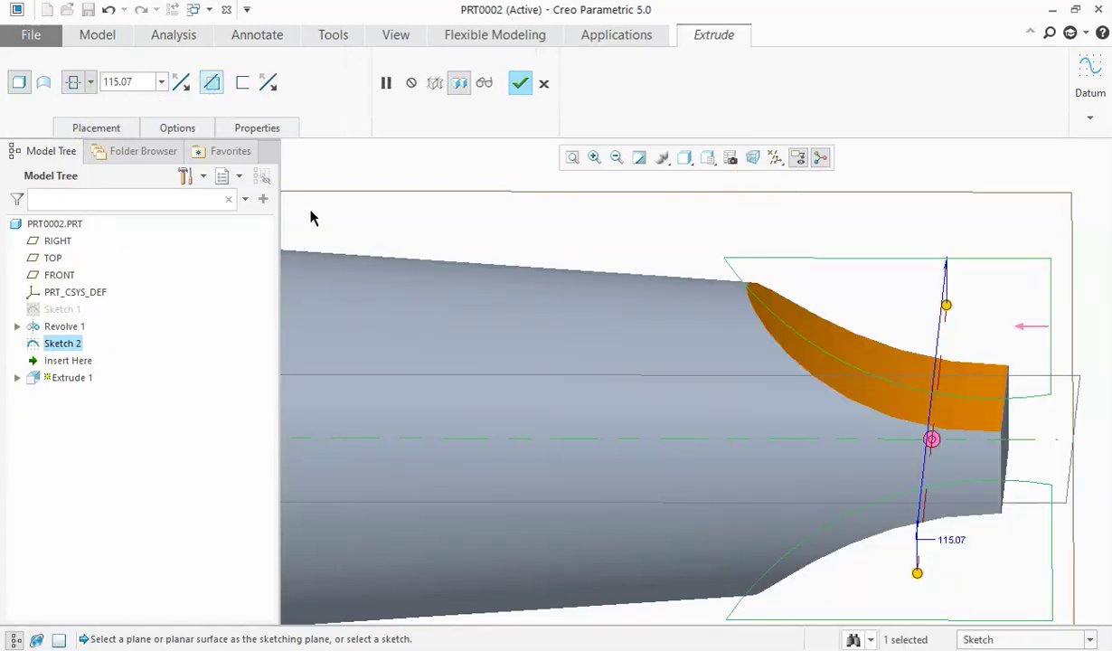
scroll(302, 206, "up", 3)
scroll(302, 205, "up", 3)
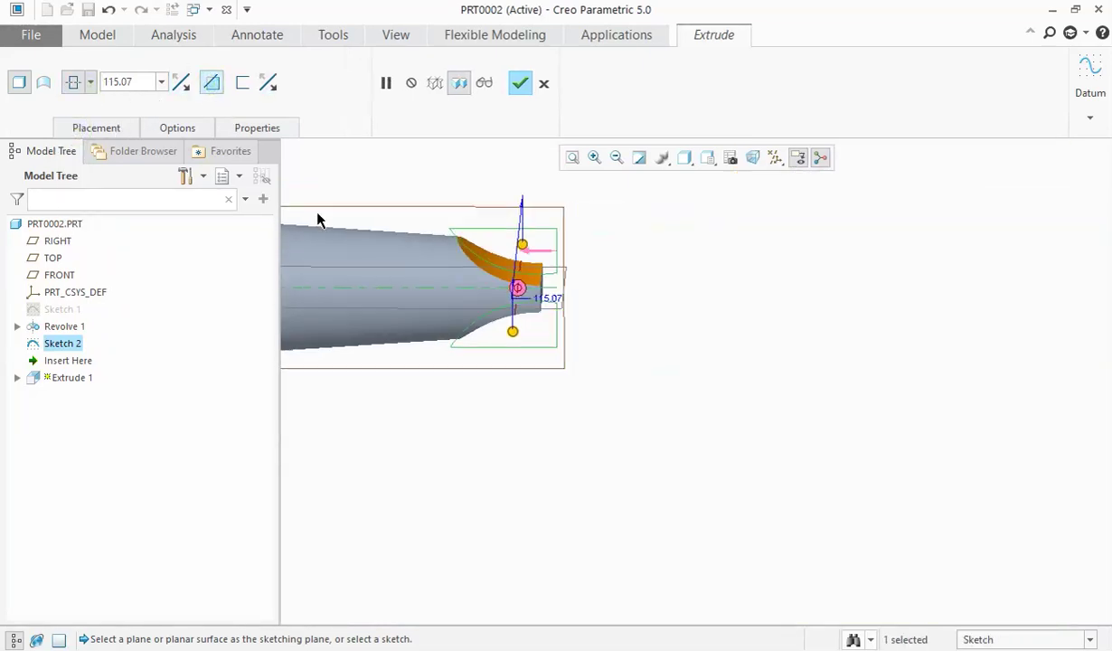
left_click(520, 83)
Step: Start Sketch 3 on the TOP plane and orient it face-on
scroll(560, 242, "up", 2)
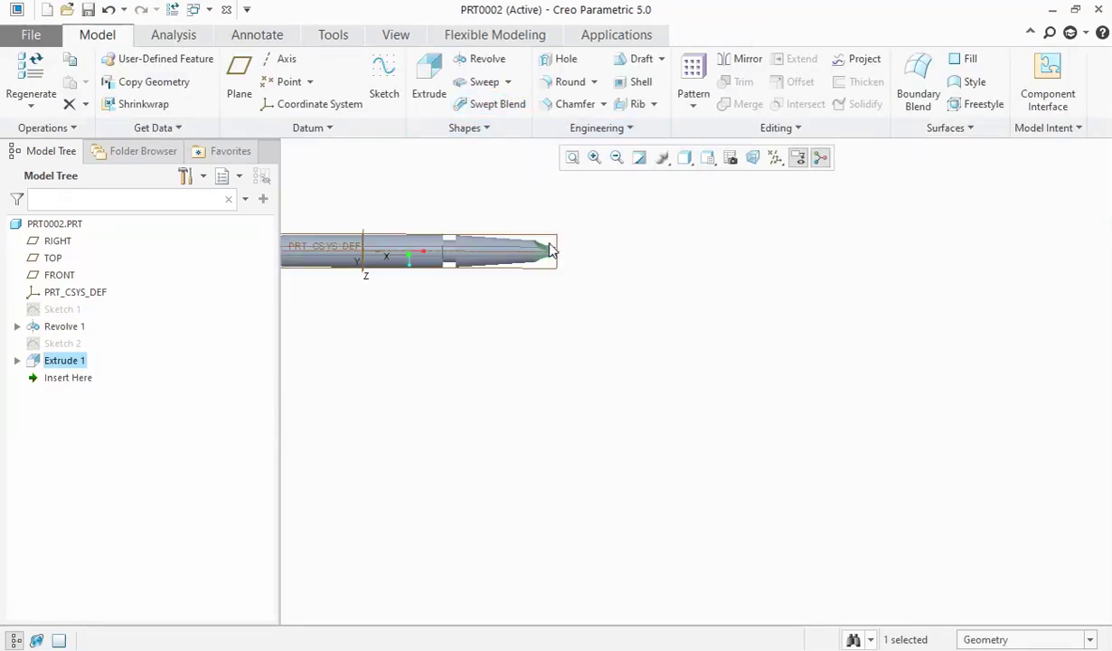
left_click(403, 240)
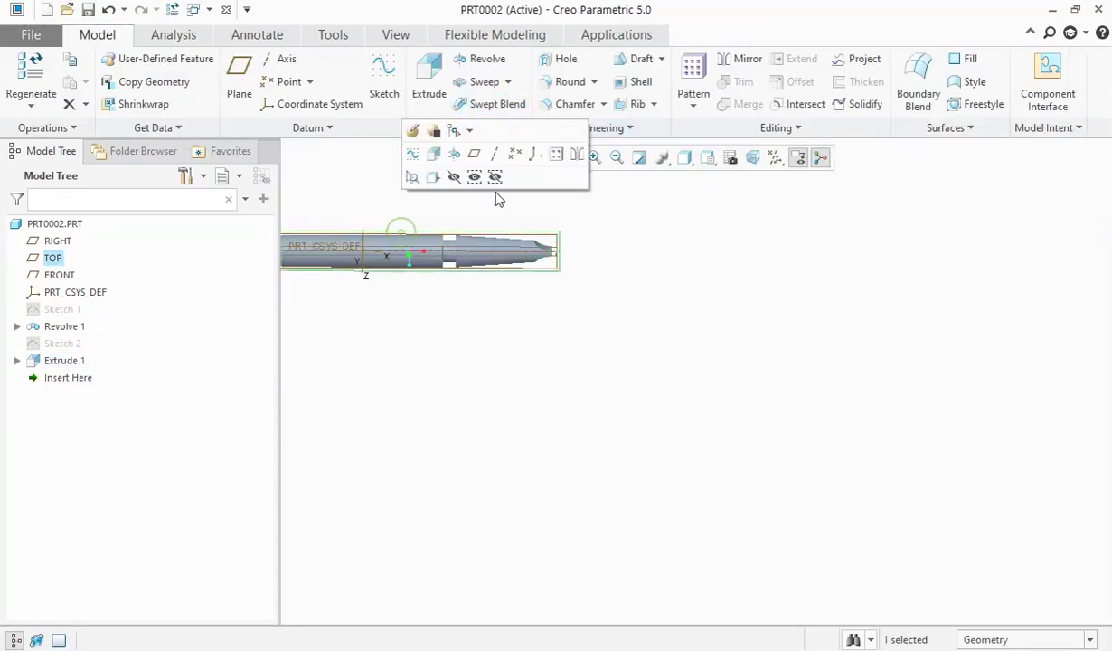
left_click(412, 154)
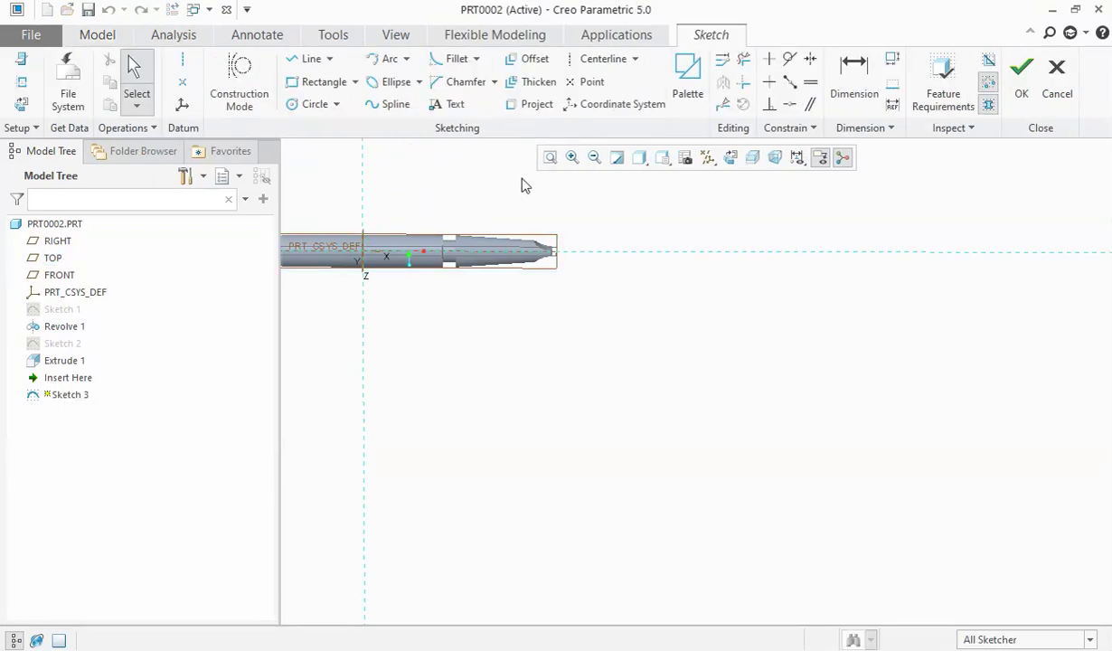
left_click(728, 159)
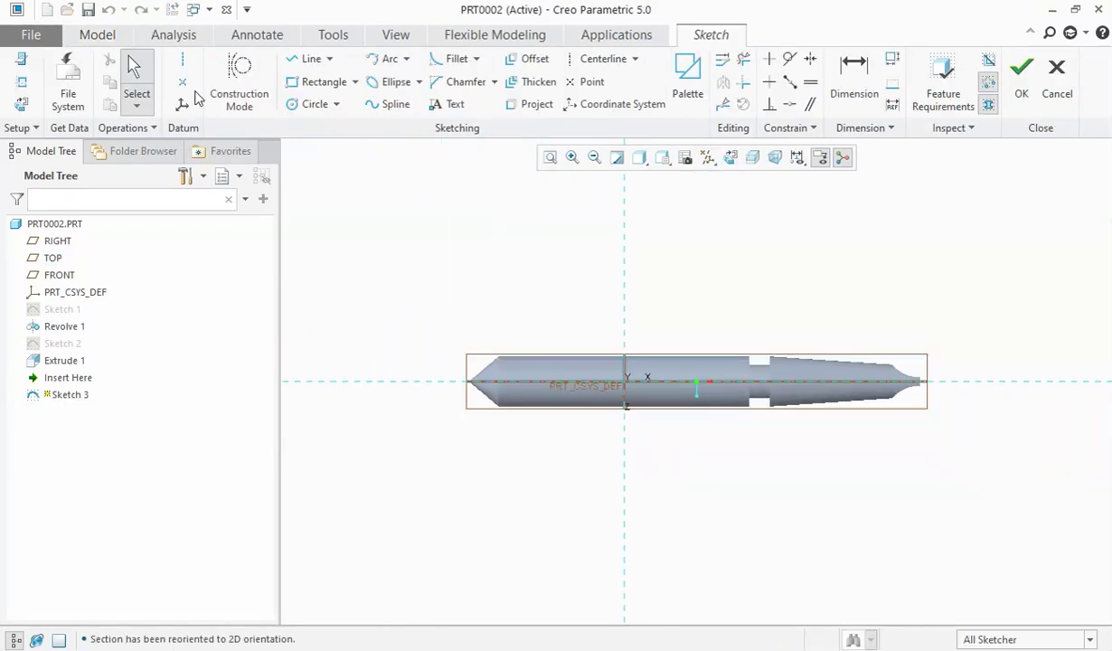
Step: Add the revolved surface Surf:F6 REVOLVE_1 as a sketch reference
left_click(21, 81)
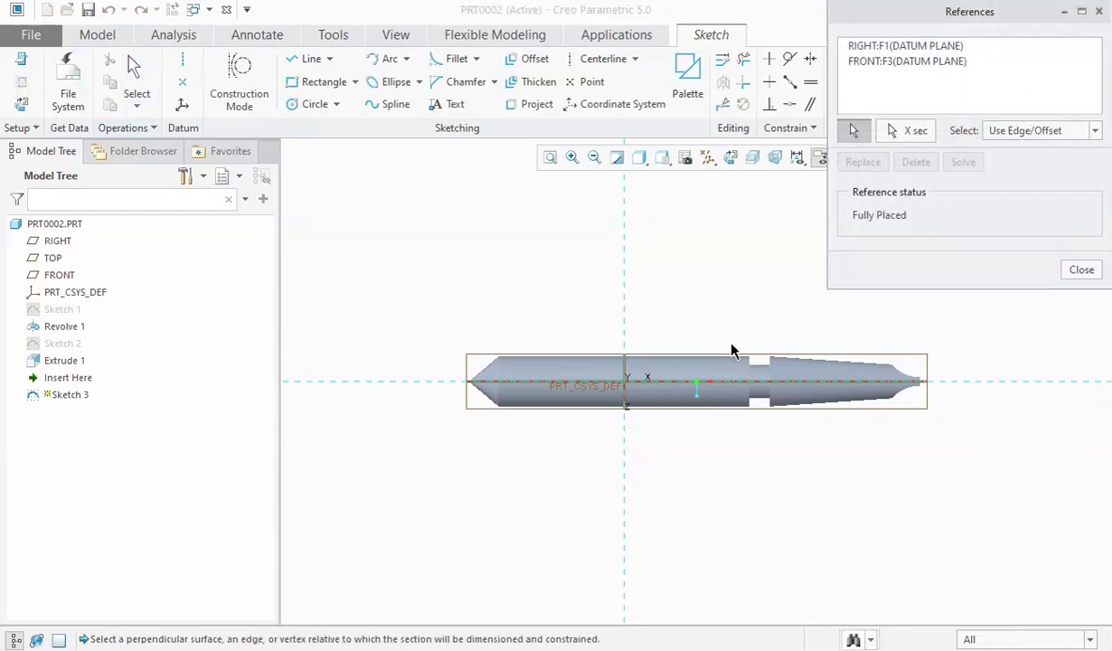
left_click(751, 372)
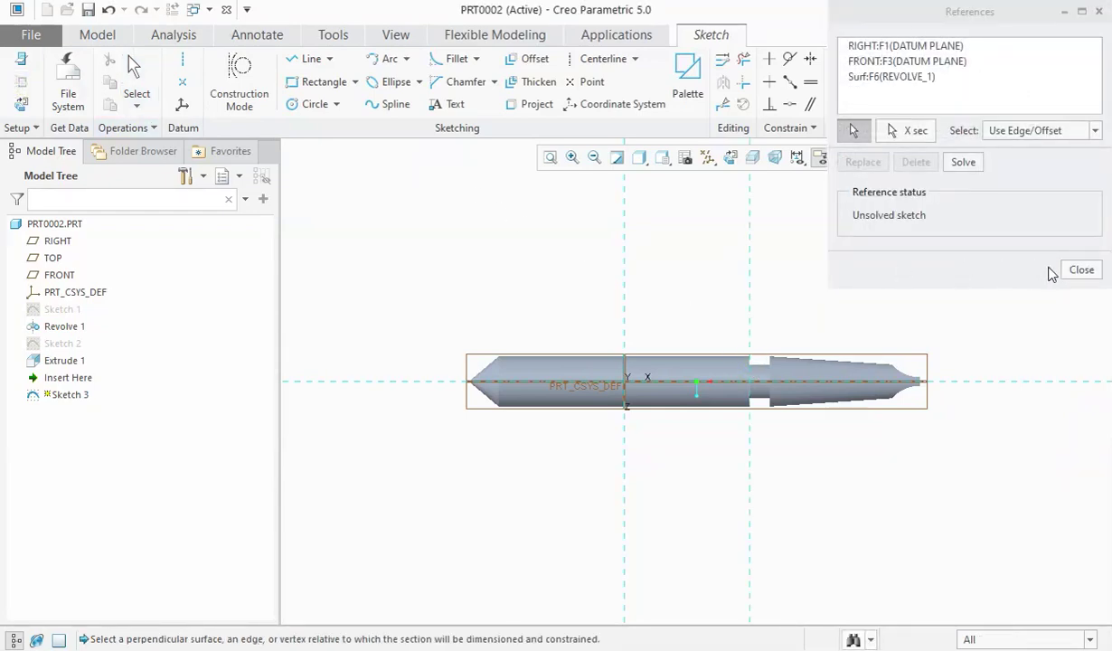
left_click(1080, 270)
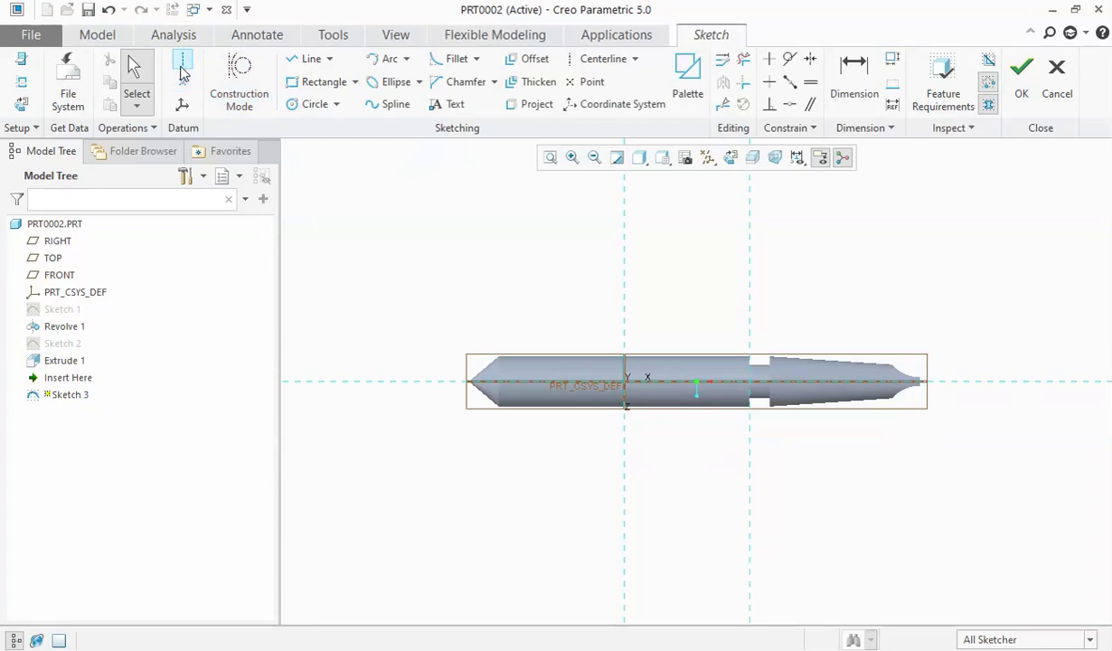
Step: Draw a horizontal line above the shaft
left_click(311, 57)
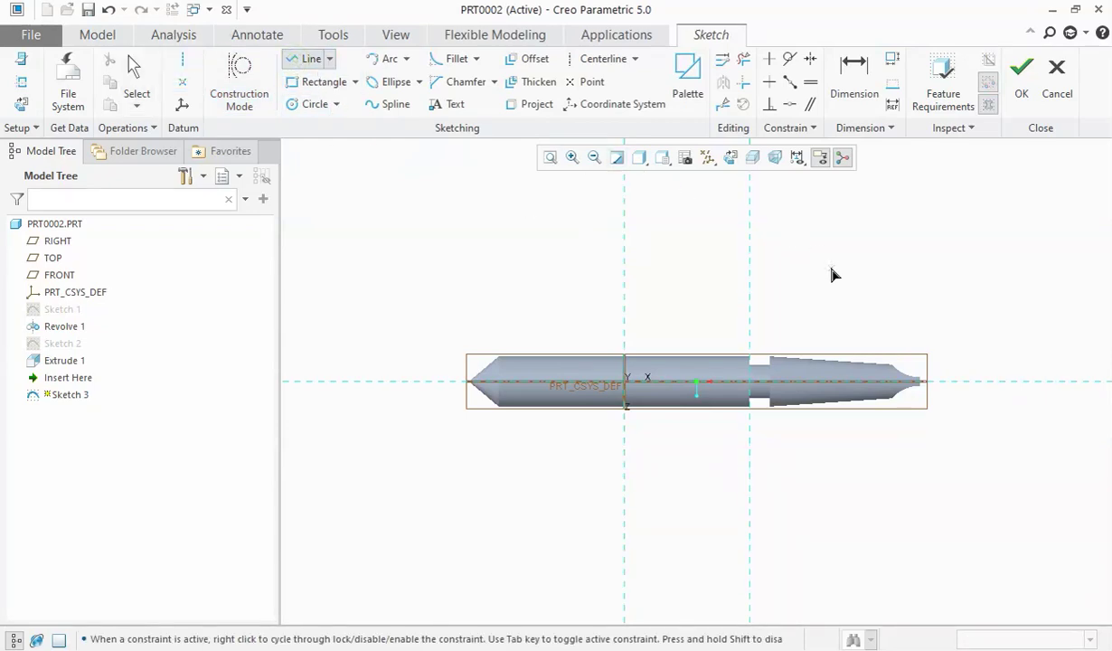
left_click(750, 313)
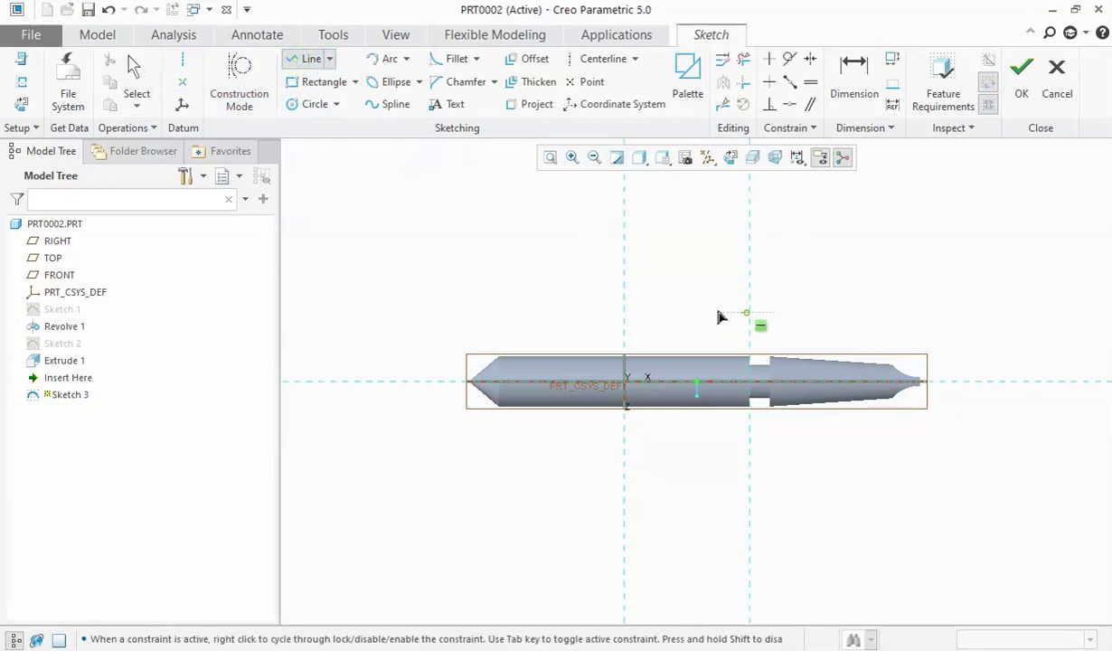
left_click(458, 321)
middle_click(464, 273)
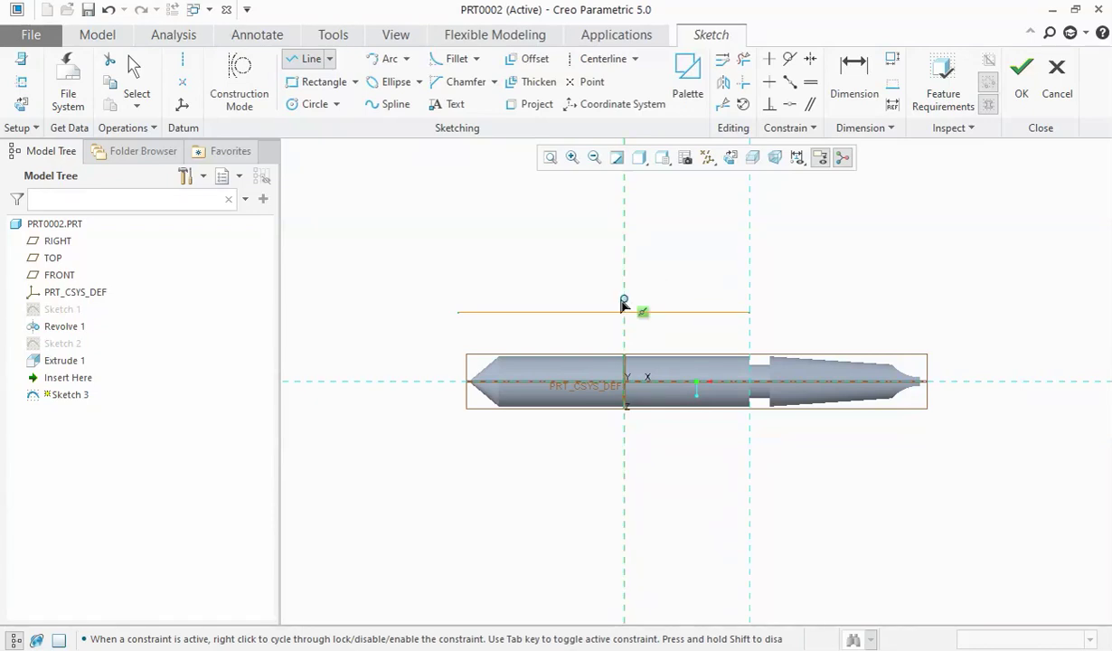
middle_click(777, 317)
scroll(744, 354, "up", 1)
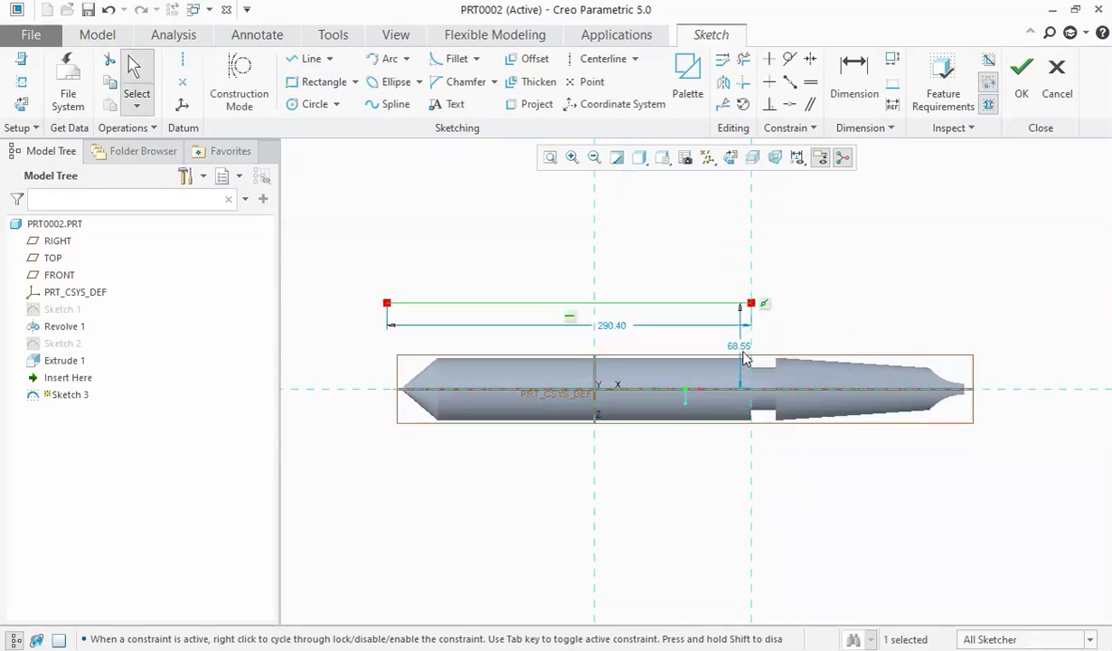
scroll(744, 358, "up", 1)
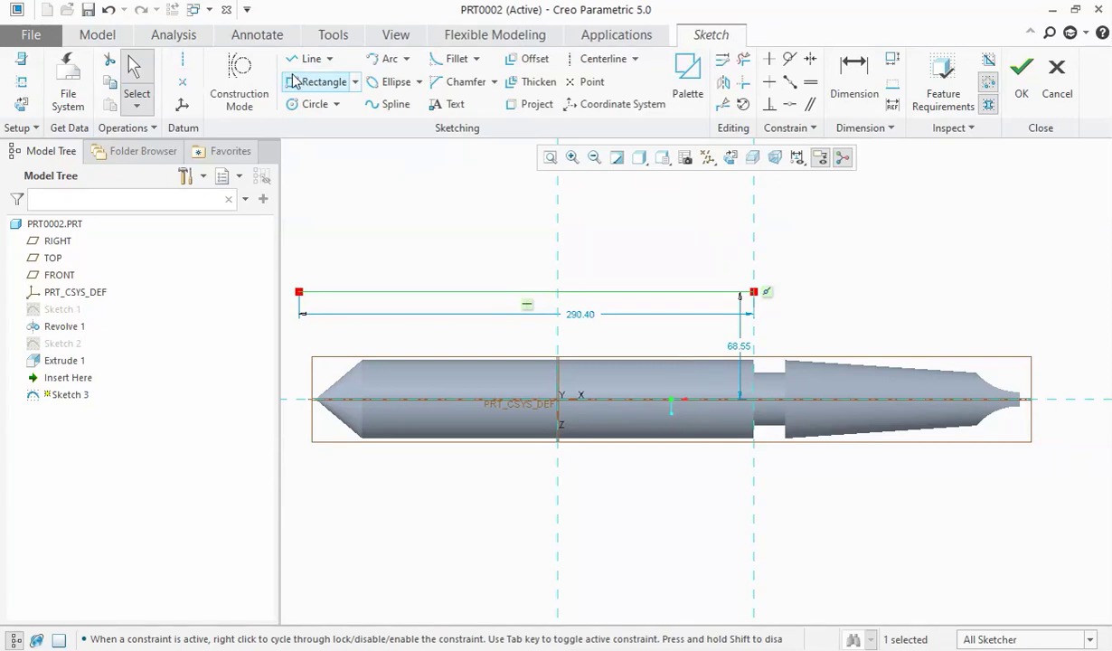
Step: Add the shaft's silhouette edge as a sketch reference
left_click(21, 81)
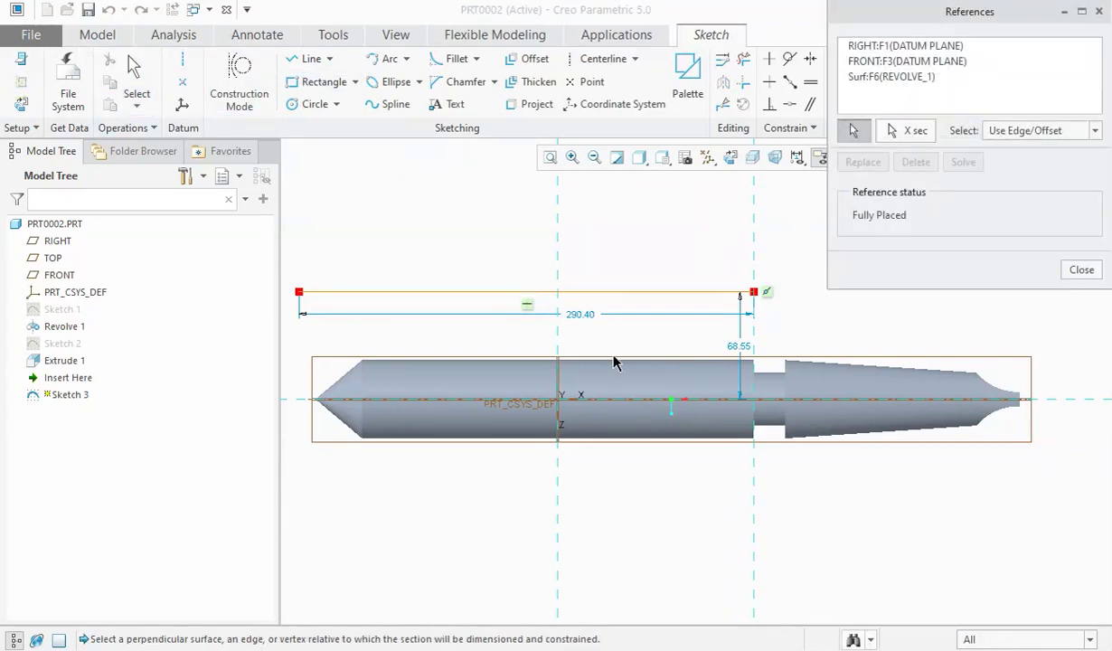
left_click(614, 365)
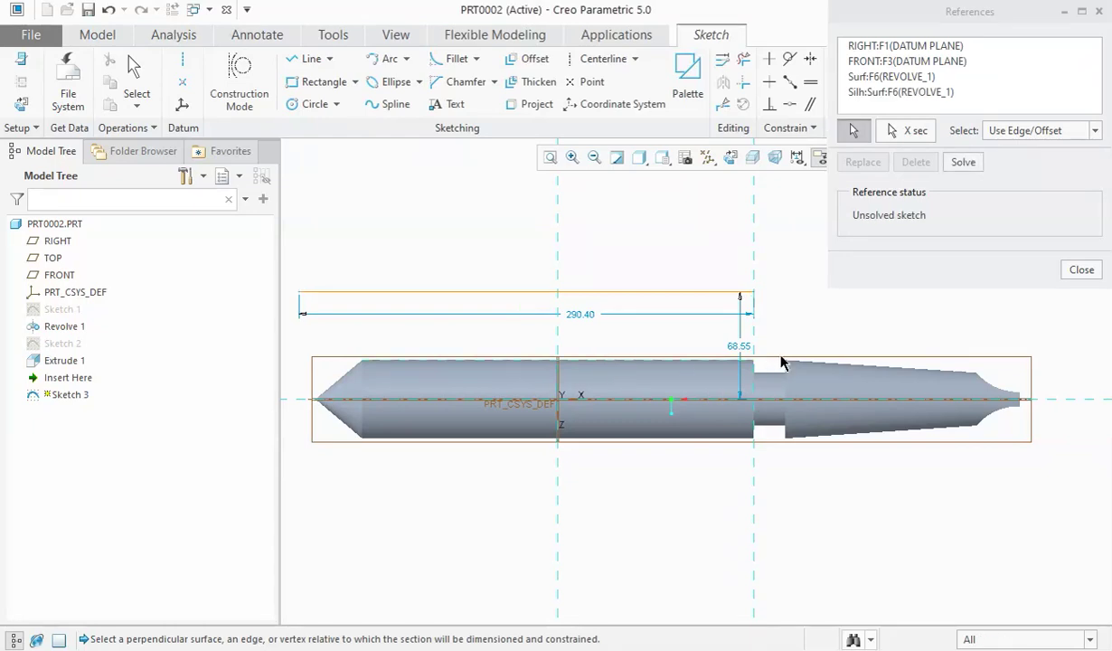
middle_click(840, 331)
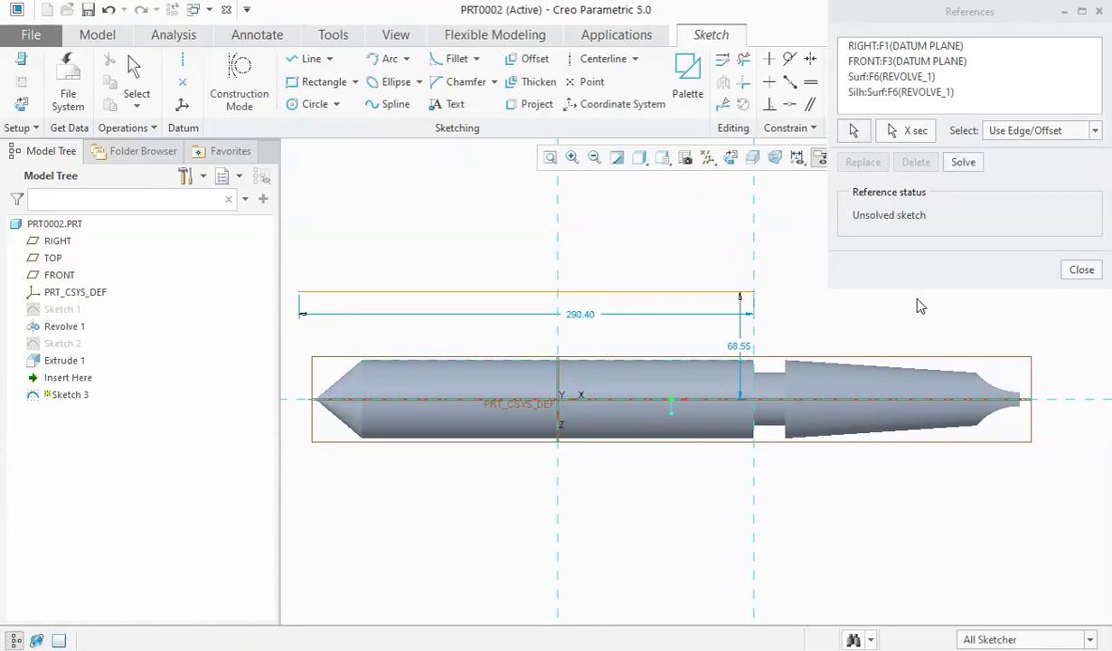
left_click(1075, 270)
Step: Set the line 50 above the shaft and 280 long, then finish Sketch 3
scroll(745, 334, "up", 3)
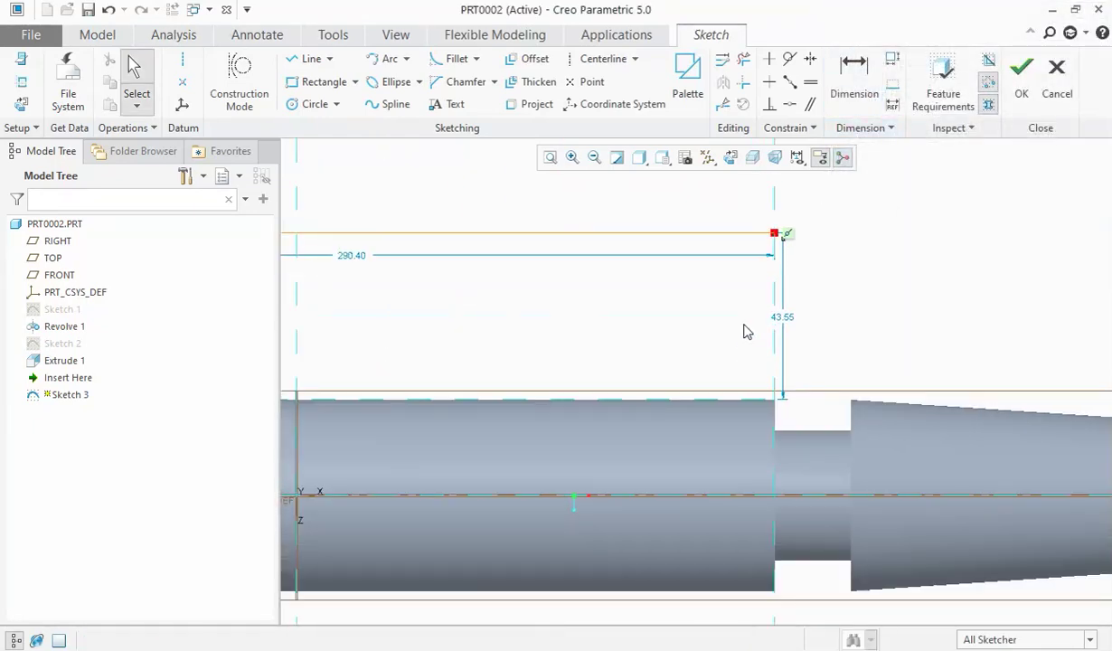
double_click(782, 319)
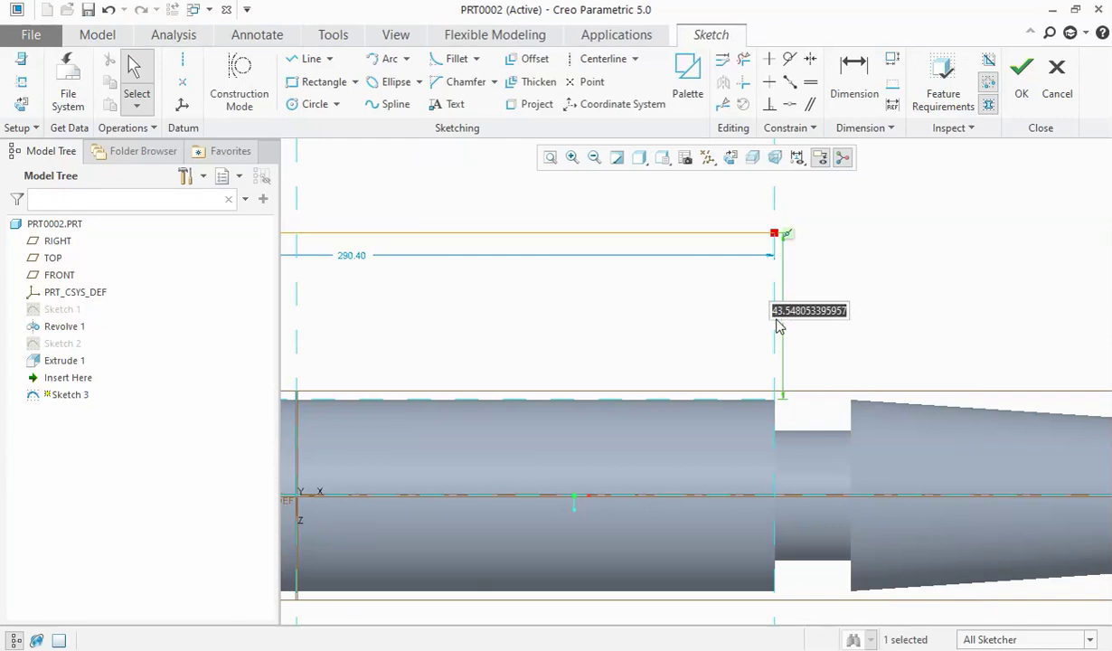
type("50")
key("Return")
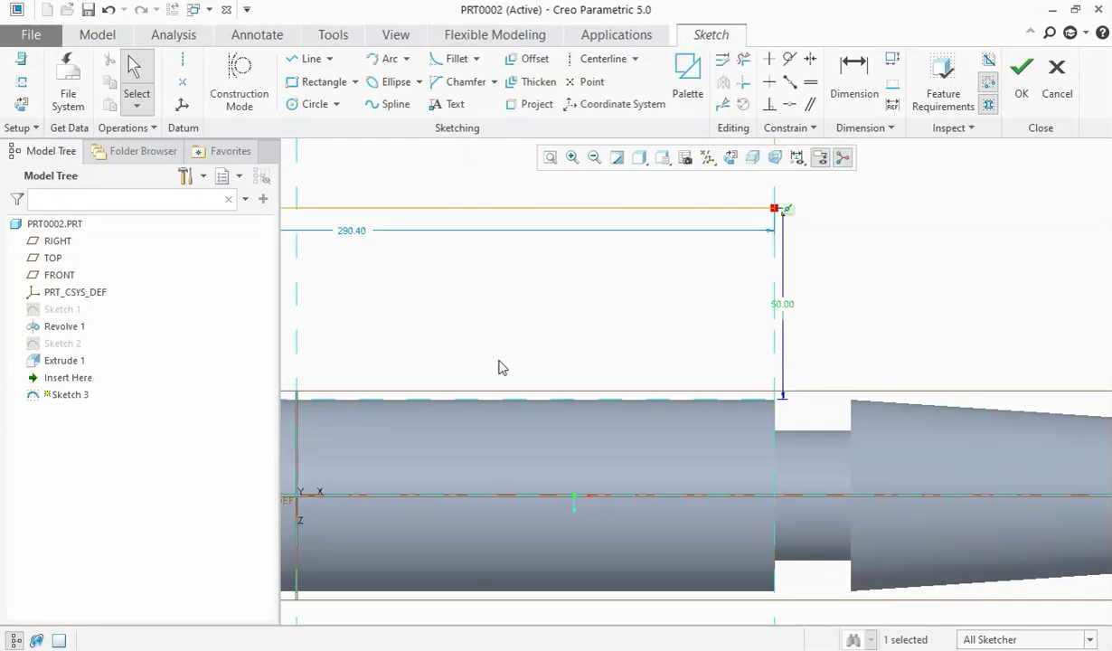
scroll(503, 381, "down", 2)
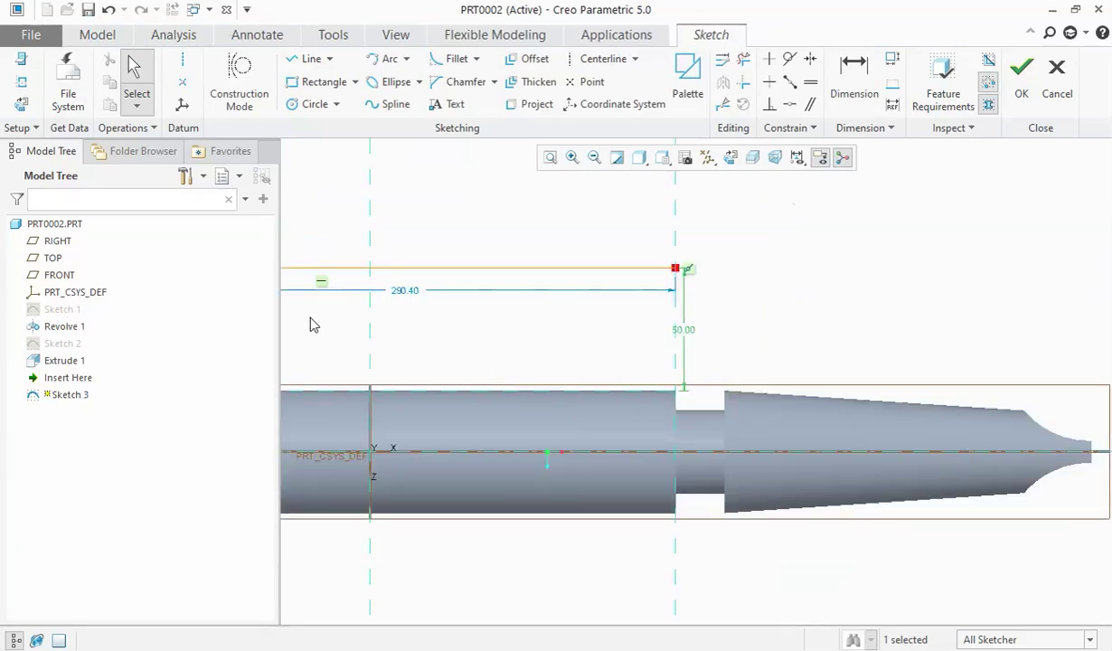
double_click(410, 297)
type("280")
key("Return")
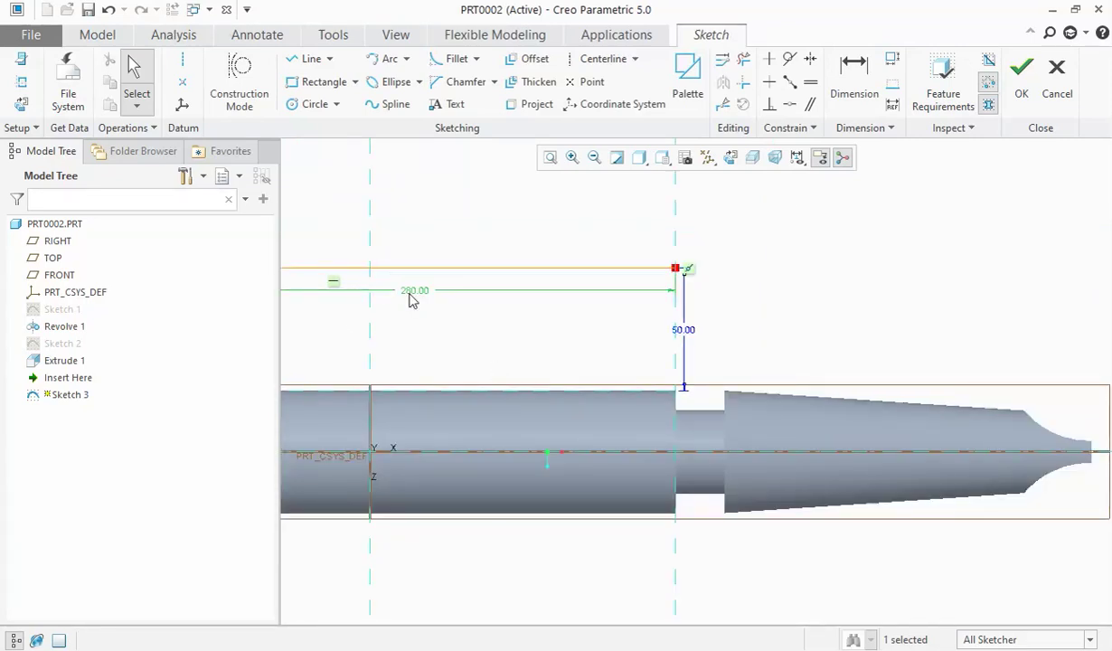
left_click(550, 157)
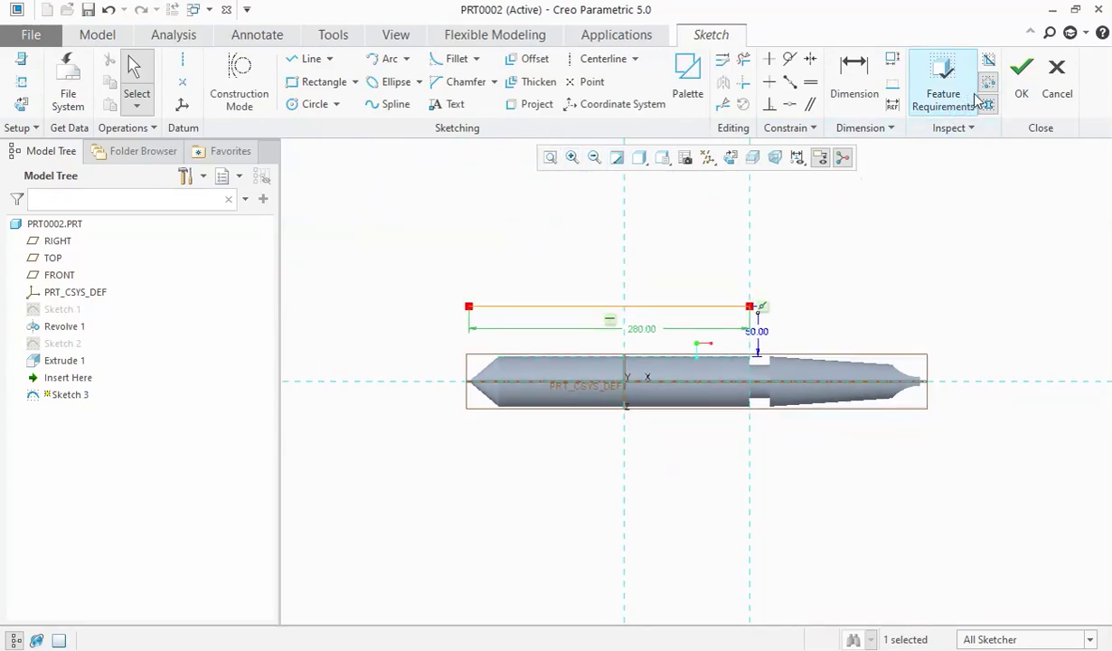
left_click(1021, 83)
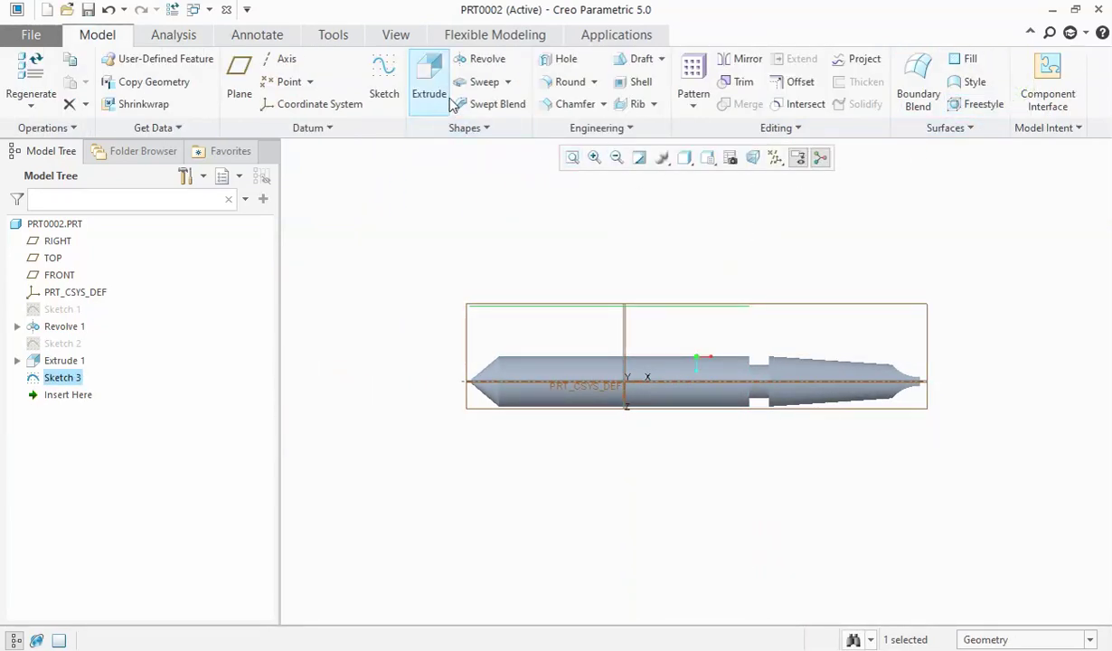
Step: Start a Volume Helical Sweep using Sketch 3 as its sweep profile
left_click(508, 83)
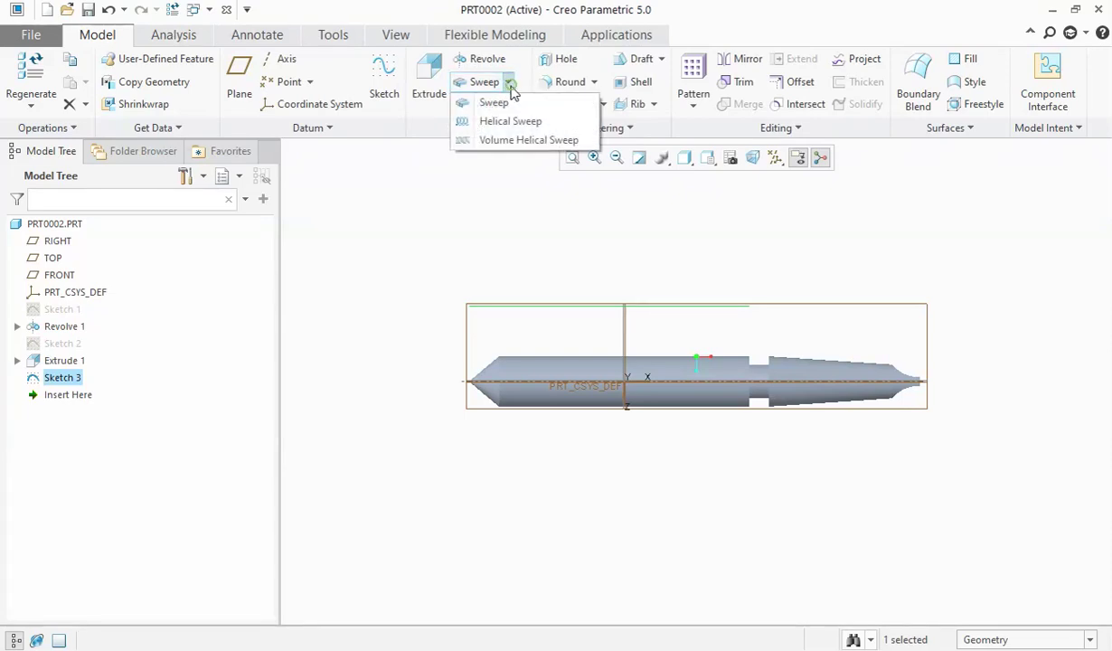
left_click(493, 142)
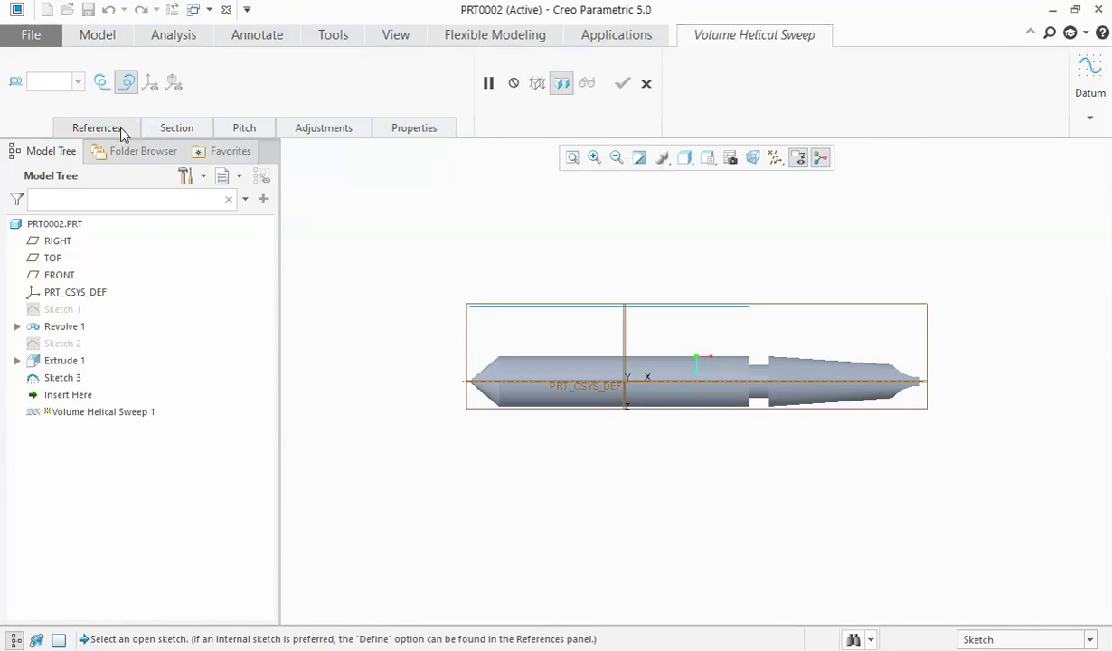
left_click(120, 131)
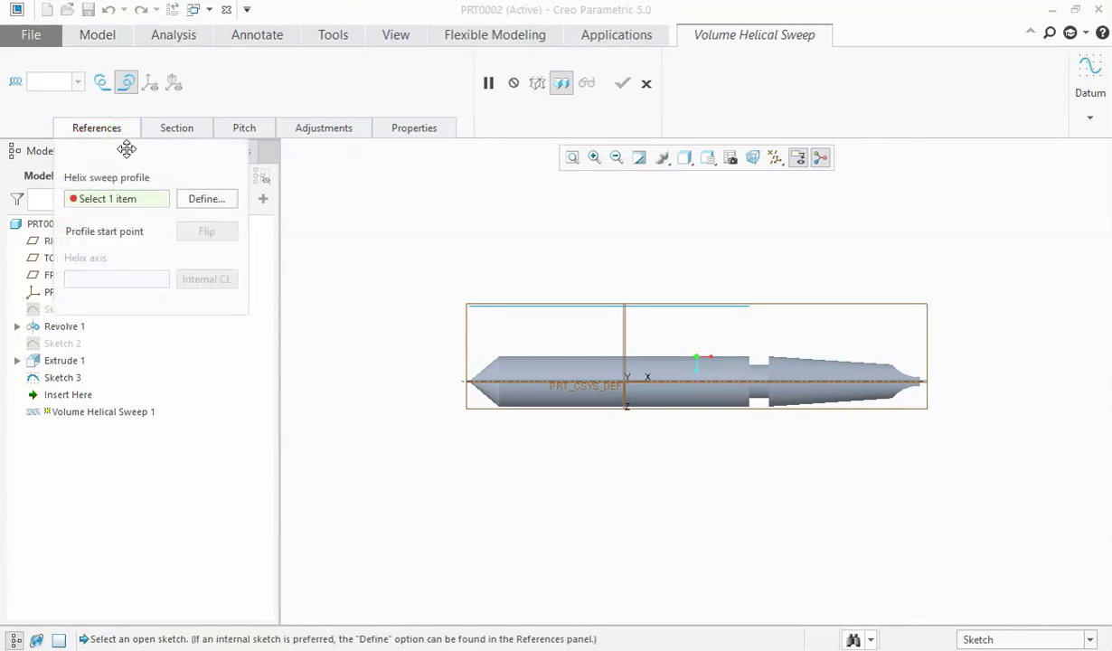
left_click(485, 306)
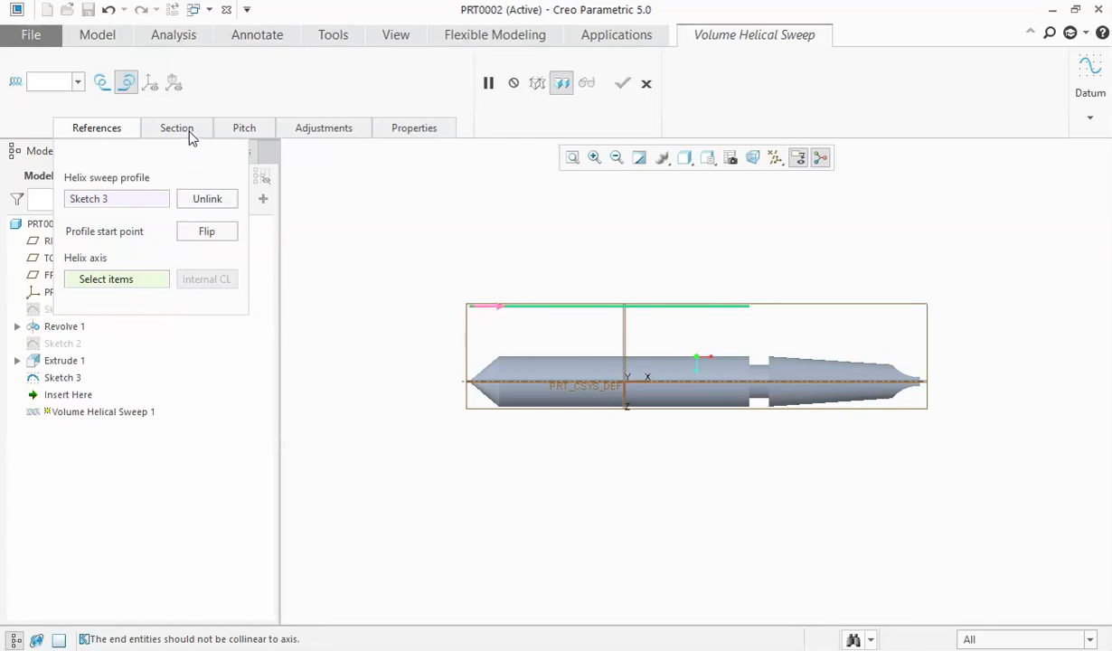
Step: Use the shaft's revolve axis A_2 as the helix axis
left_click(106, 279)
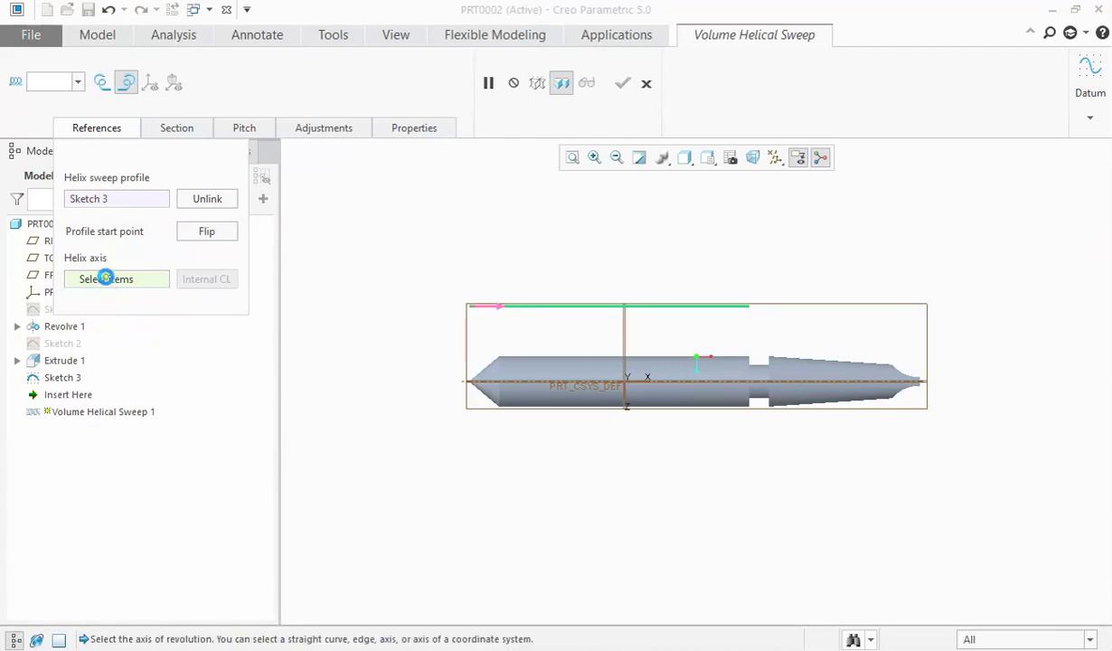
scroll(549, 384, "down", 4)
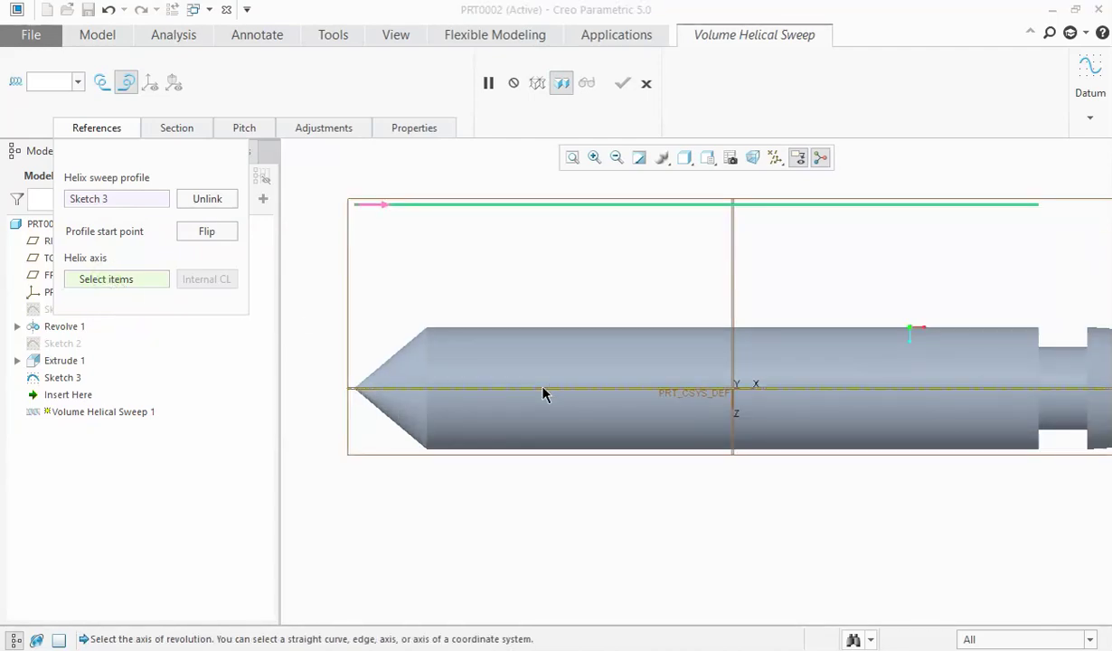
left_click(542, 391)
scroll(541, 393, "up", 3)
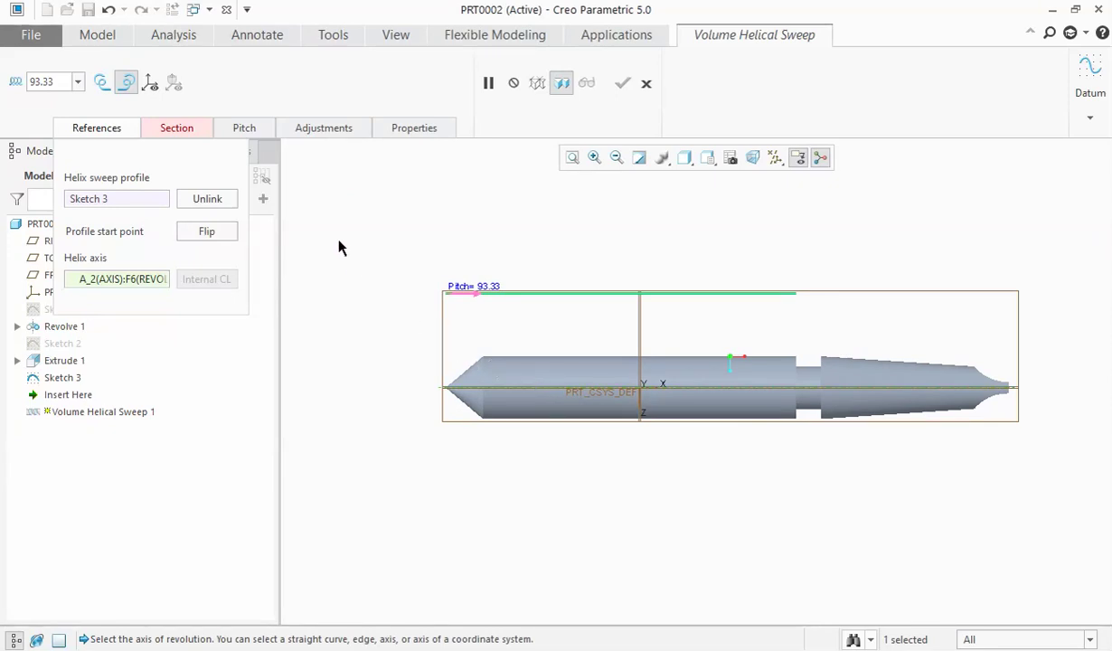
left_click(179, 132)
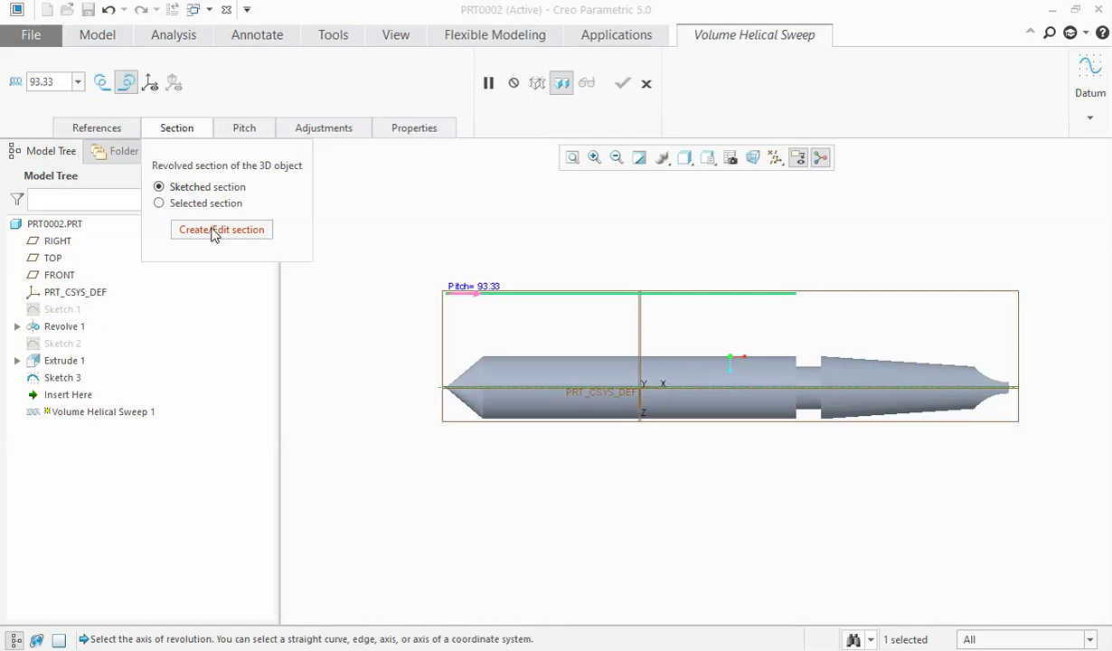
Step: Sketch a small rectangle section at the shaft's tip
left_click(214, 231)
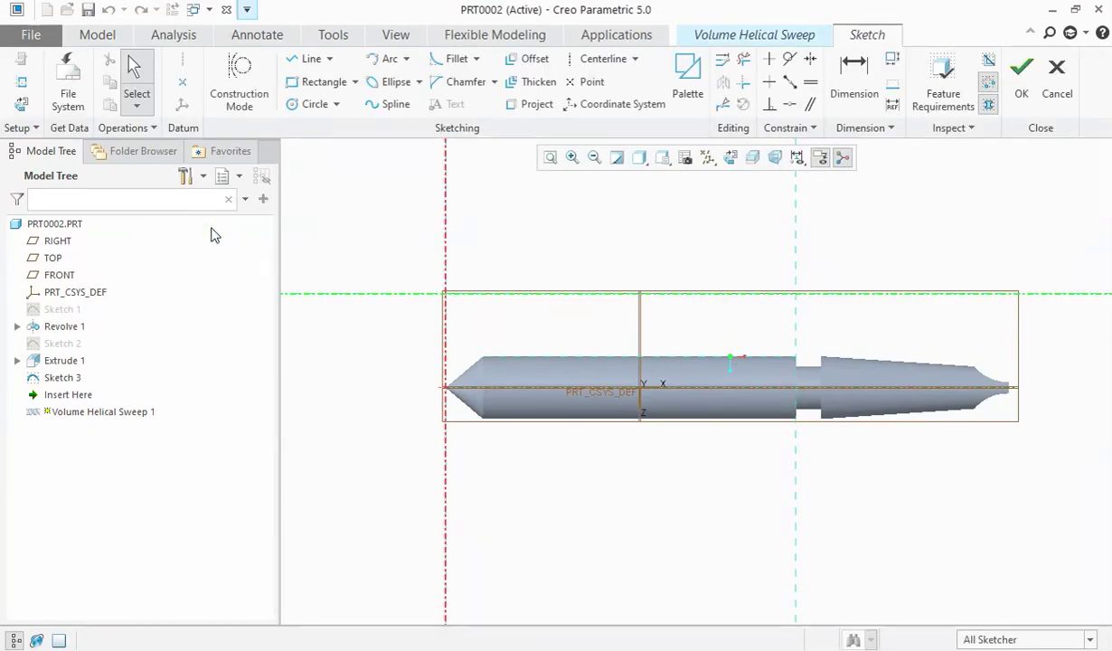
left_click(301, 84)
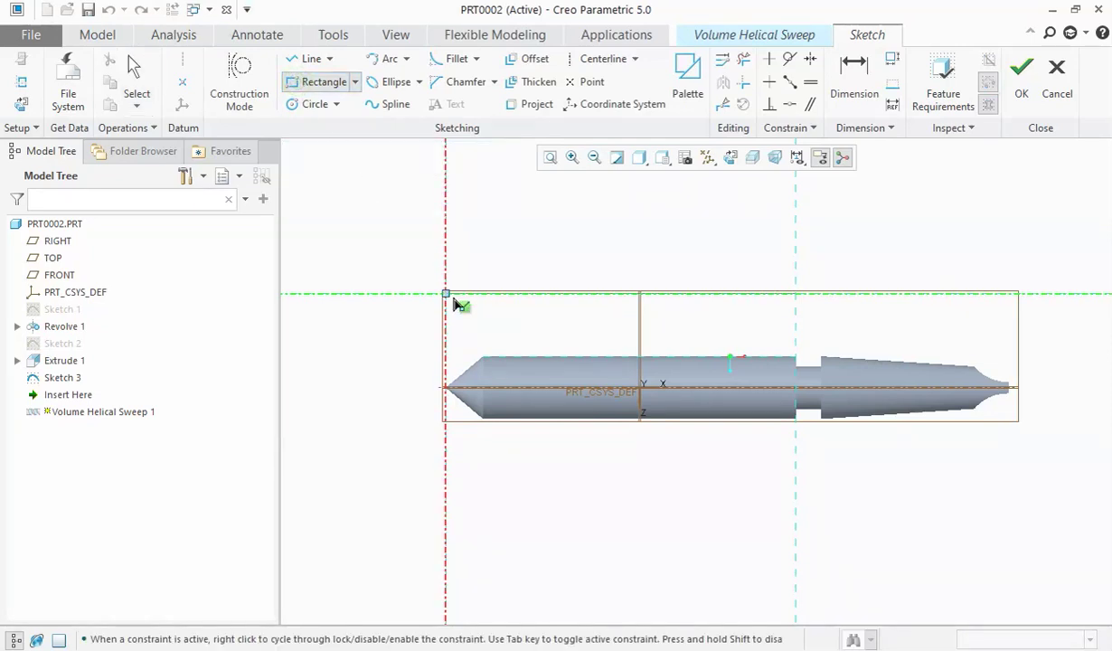
left_click(464, 347)
Step: Change the rectangle's height from 43.83 to 58 and width from 15.63 to 8
scroll(478, 340, "down", 2)
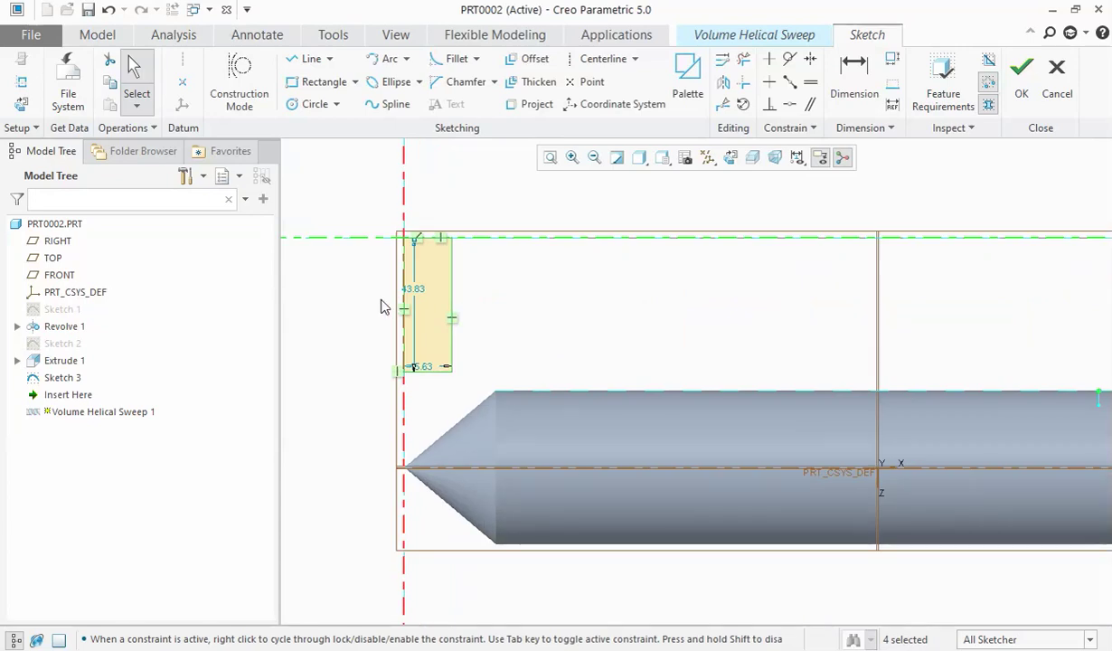
double_click(418, 290)
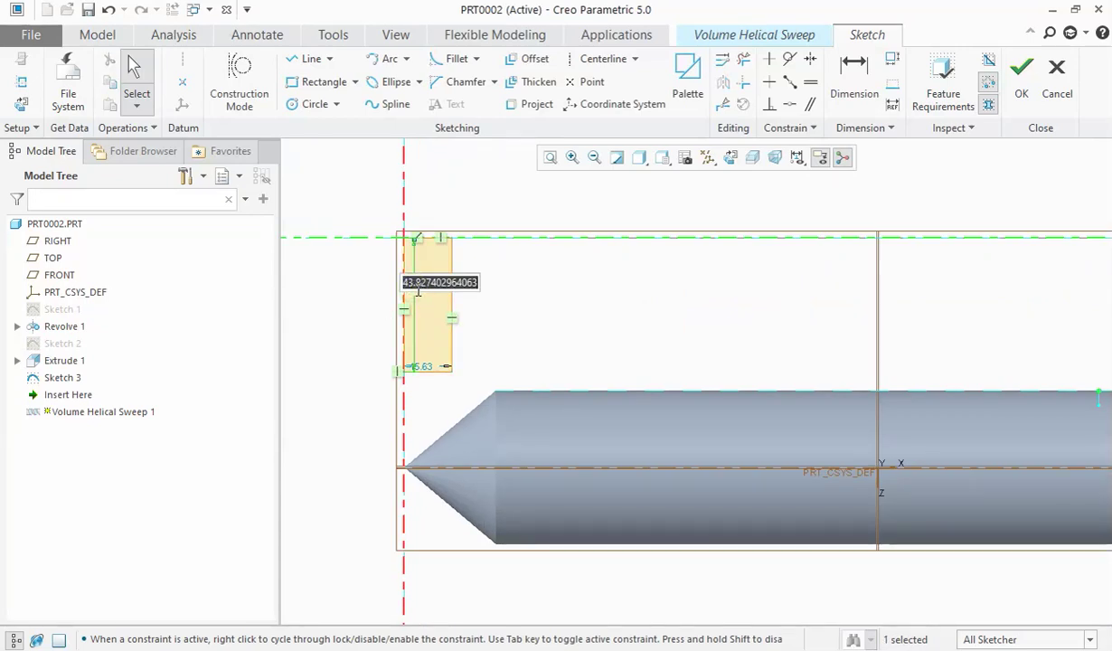
type("58")
key("Return")
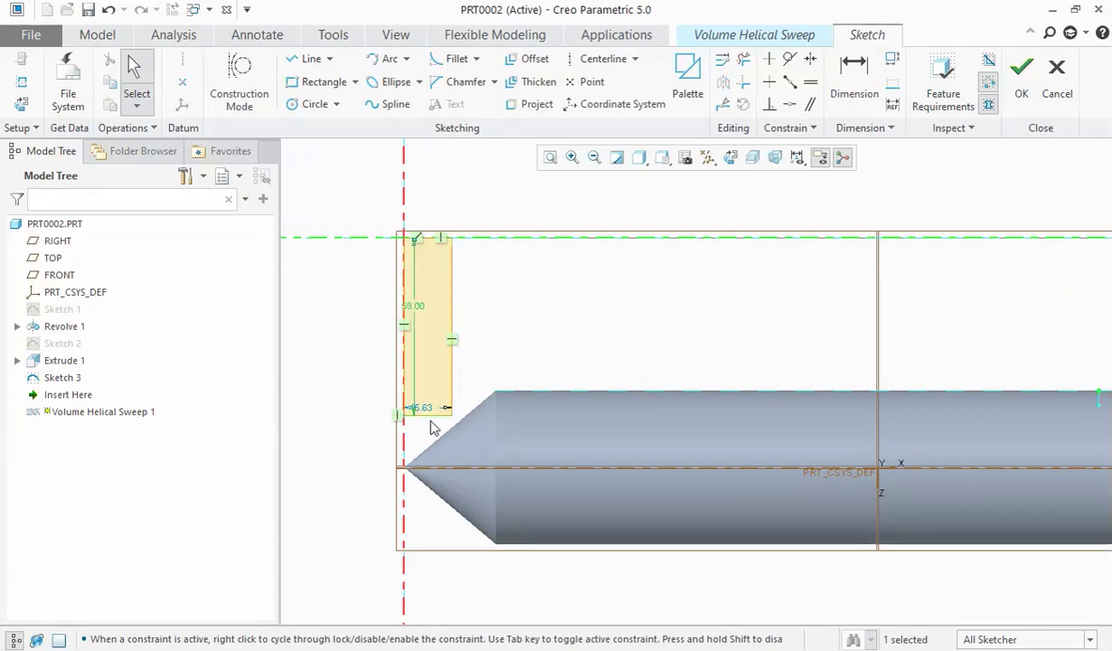
double_click(421, 408)
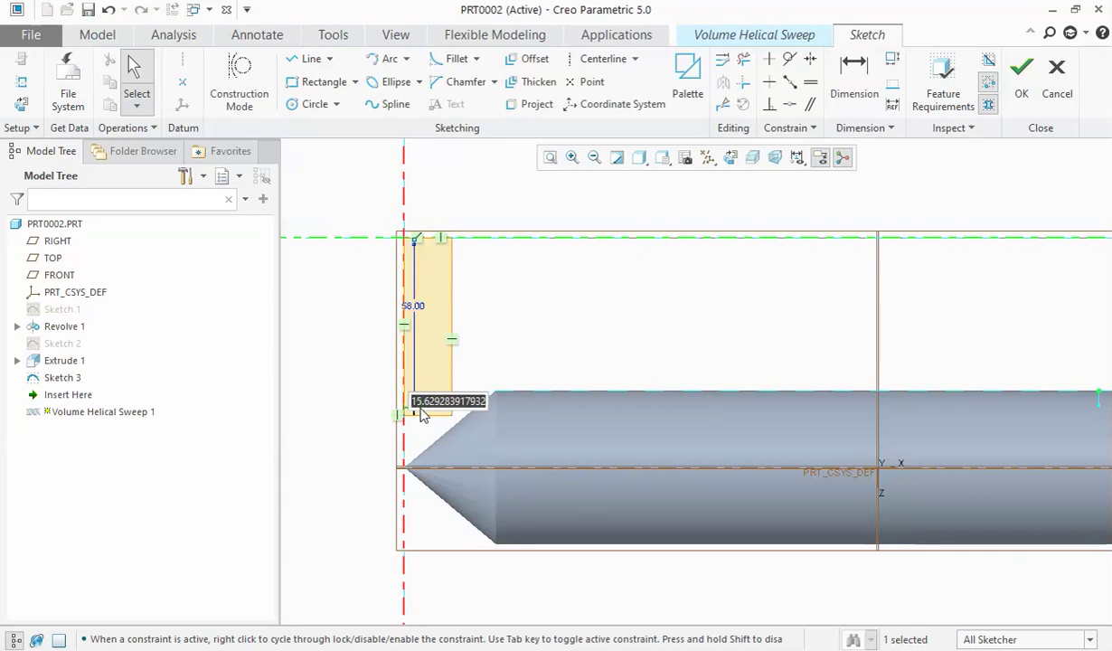
type("8")
key("Return")
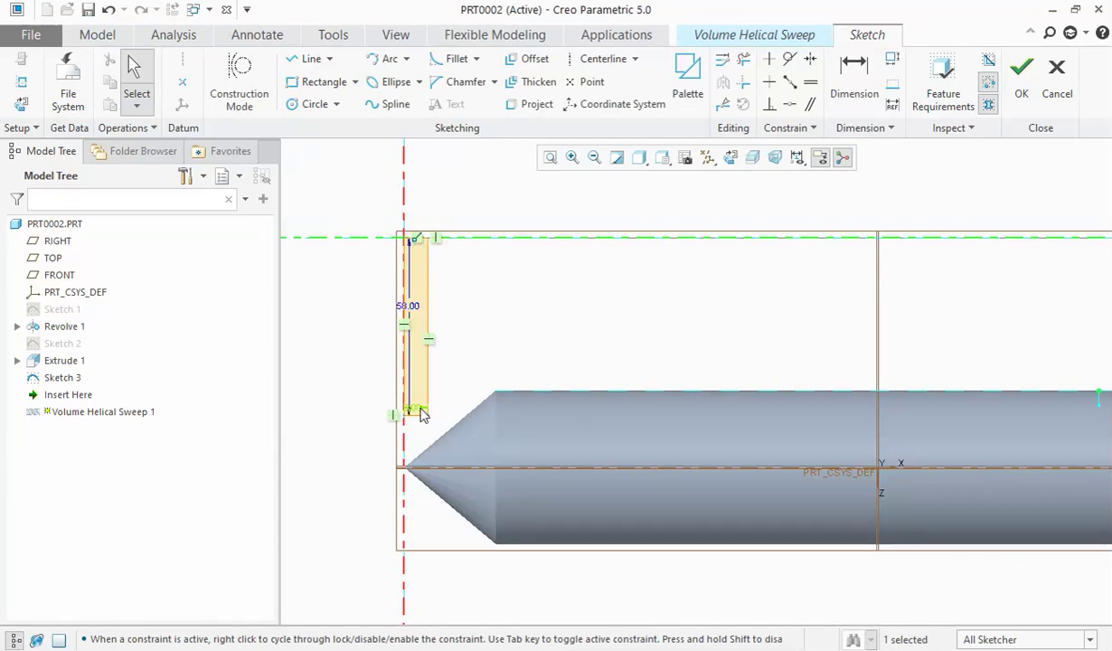
scroll(414, 449, "down", 3)
scroll(414, 450, "up", 3)
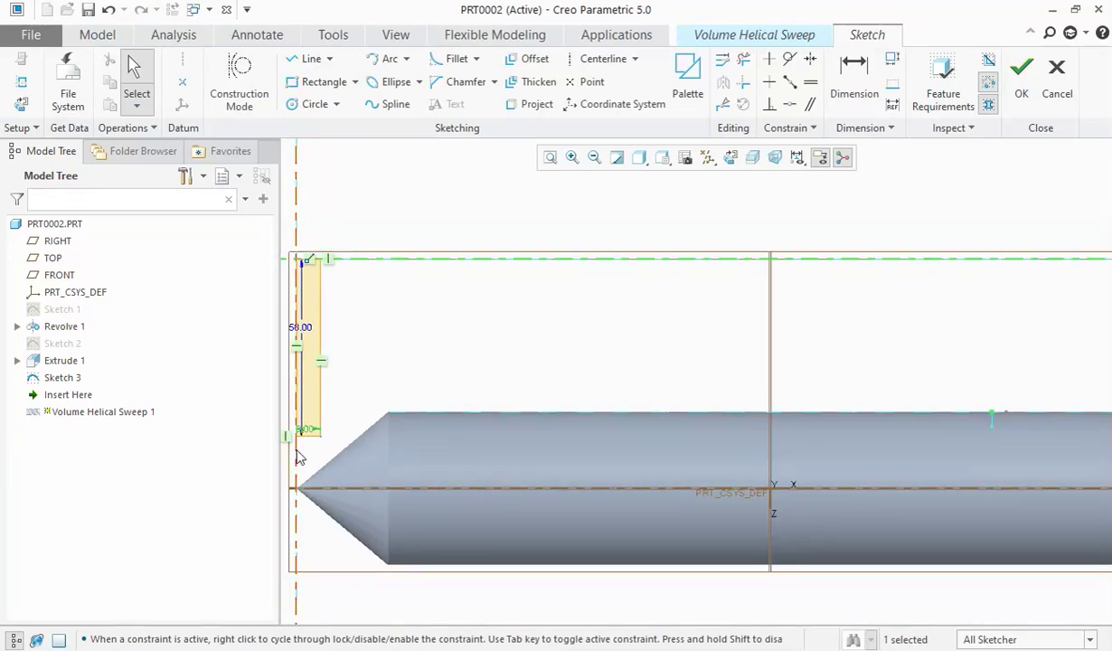
scroll(299, 456, "down", 3)
scroll(292, 447, "down", 3)
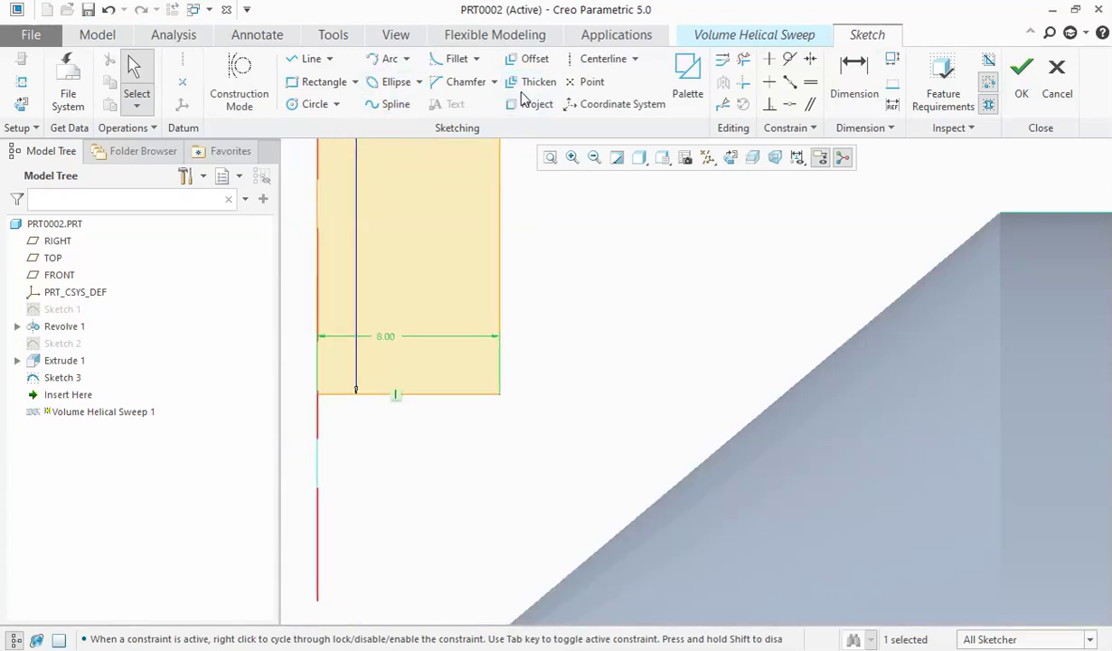
Step: Fillet the rectangle's bottom-right and bottom-left corners
left_click(452, 59)
scroll(439, 416, "down", 3)
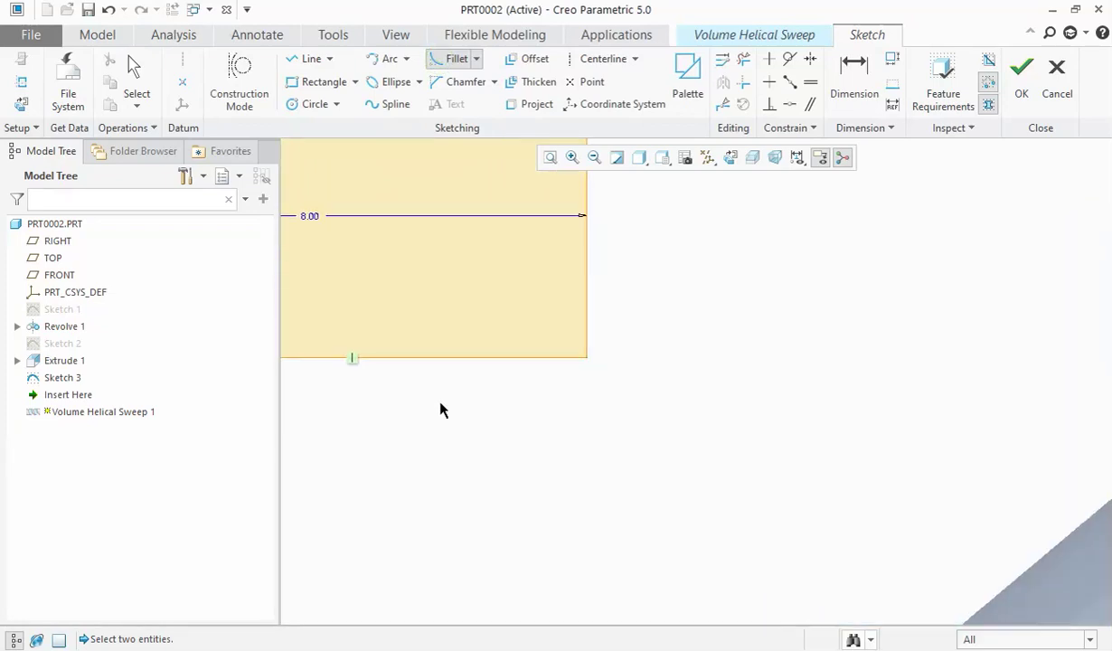
left_click(585, 308)
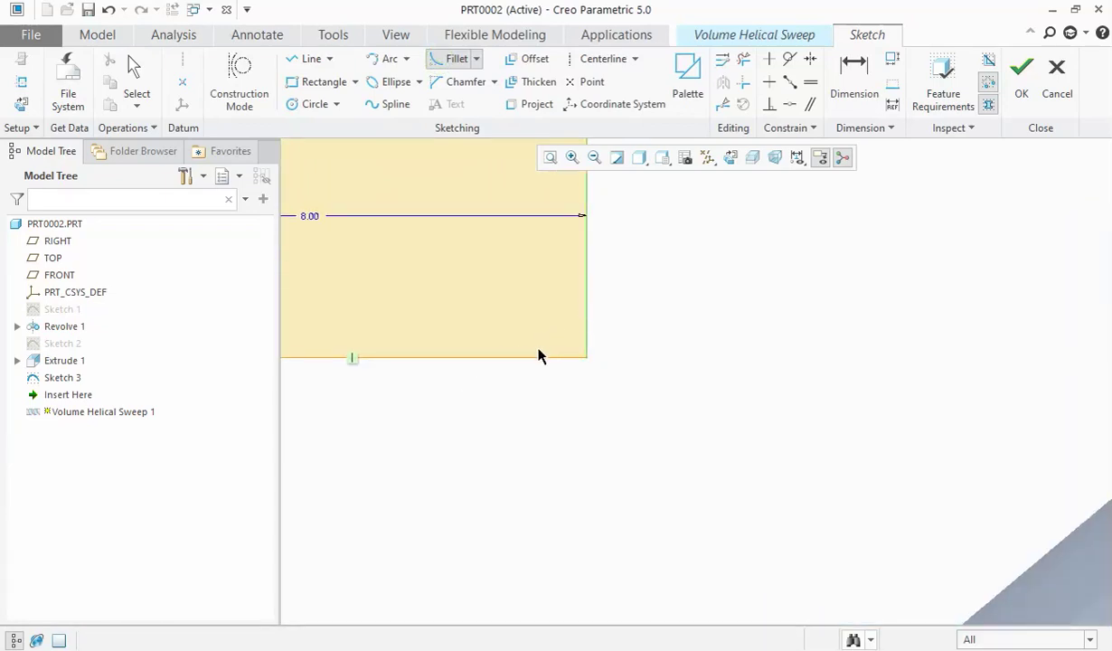
left_click(534, 360)
scroll(515, 395, "up", 2)
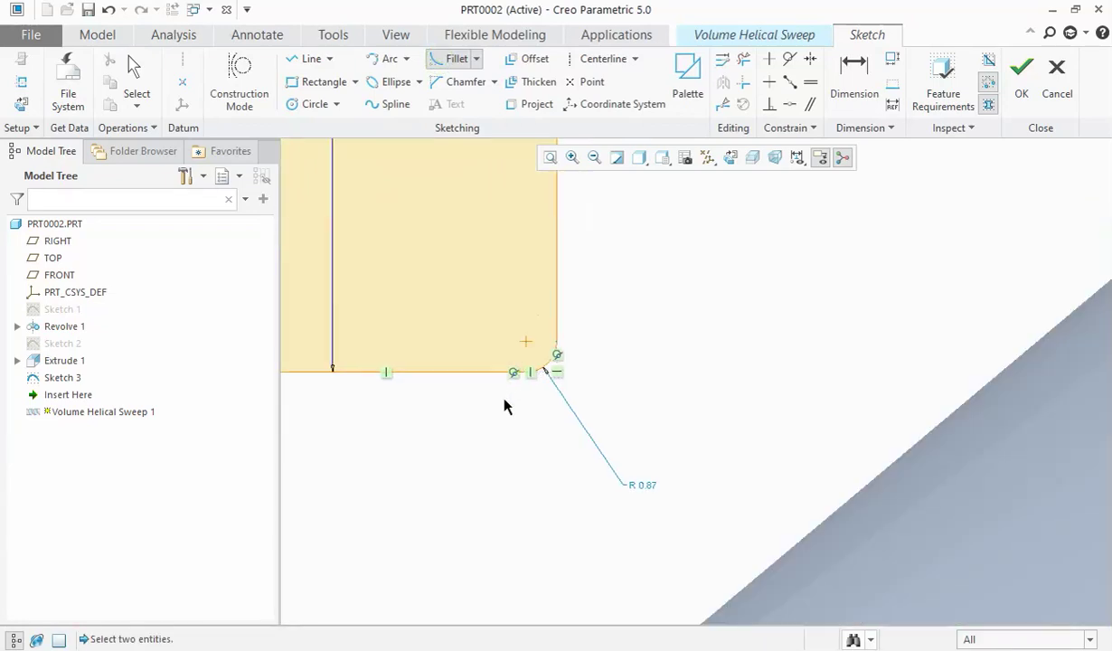
left_click(356, 350)
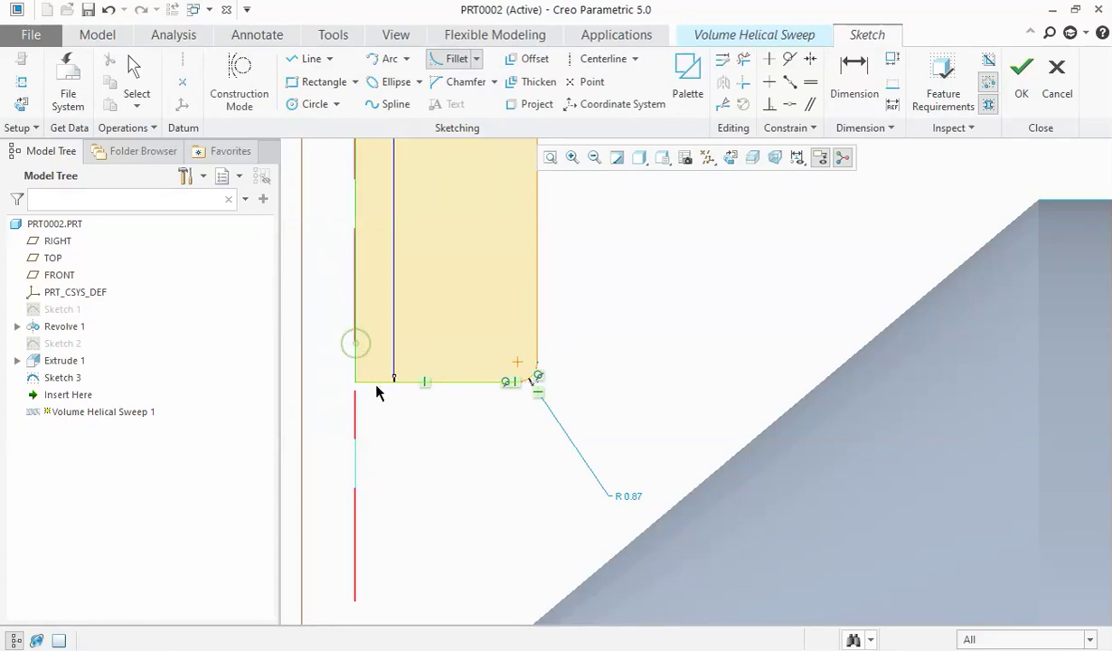
left_click(385, 382)
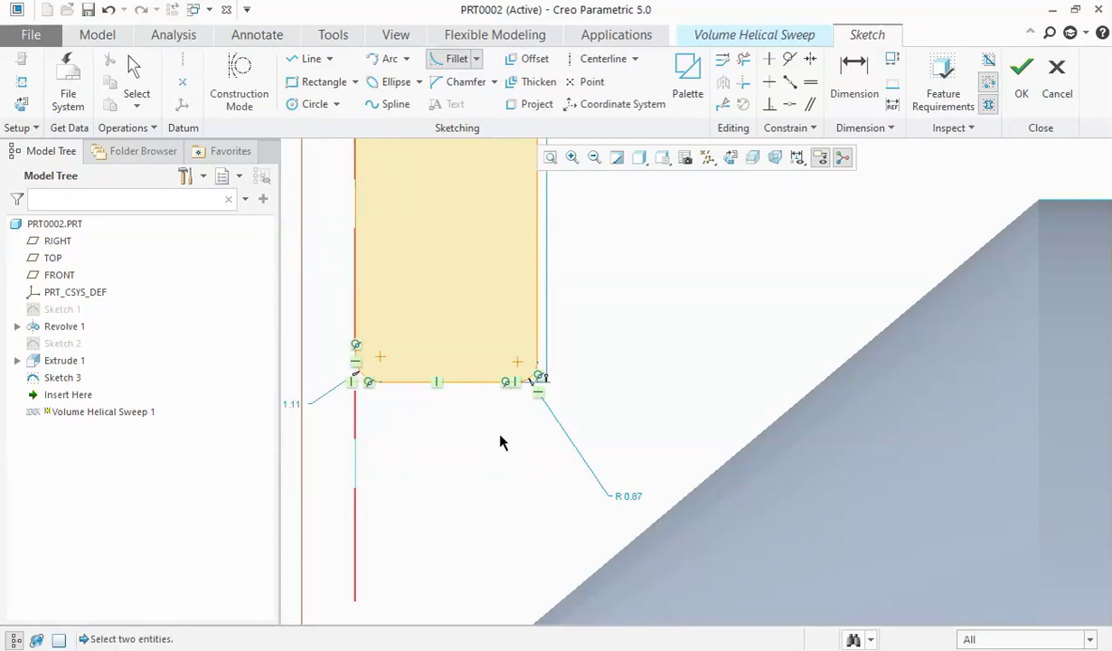
middle_click(660, 447)
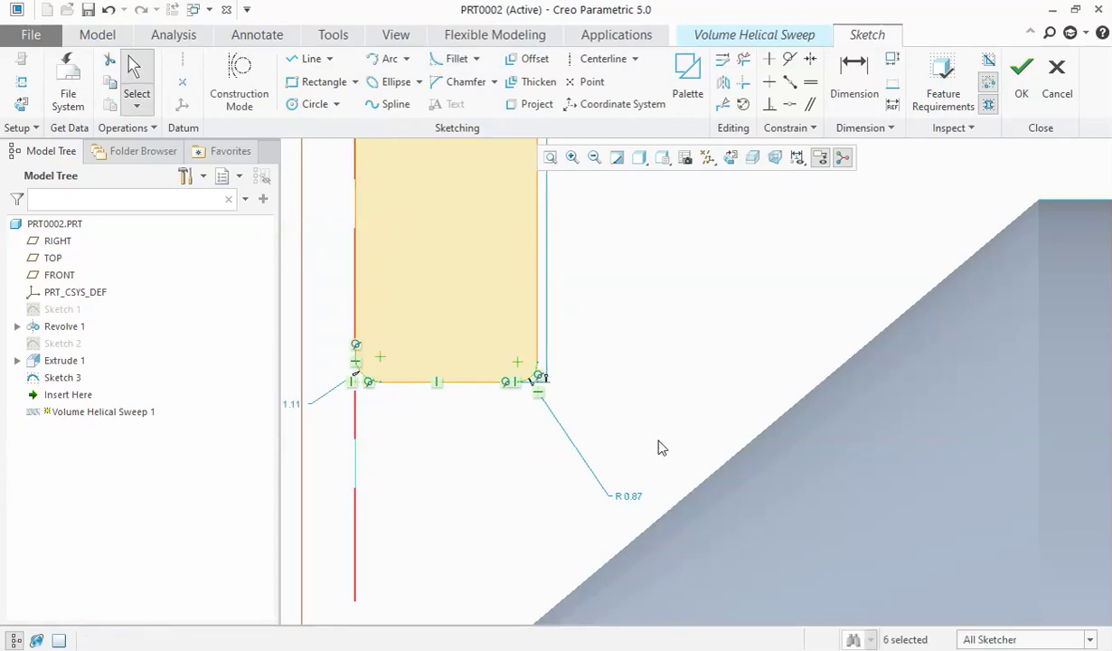
Step: Set both fillet radii (0.87 and 1.11) to 2
double_click(631, 501)
type("2")
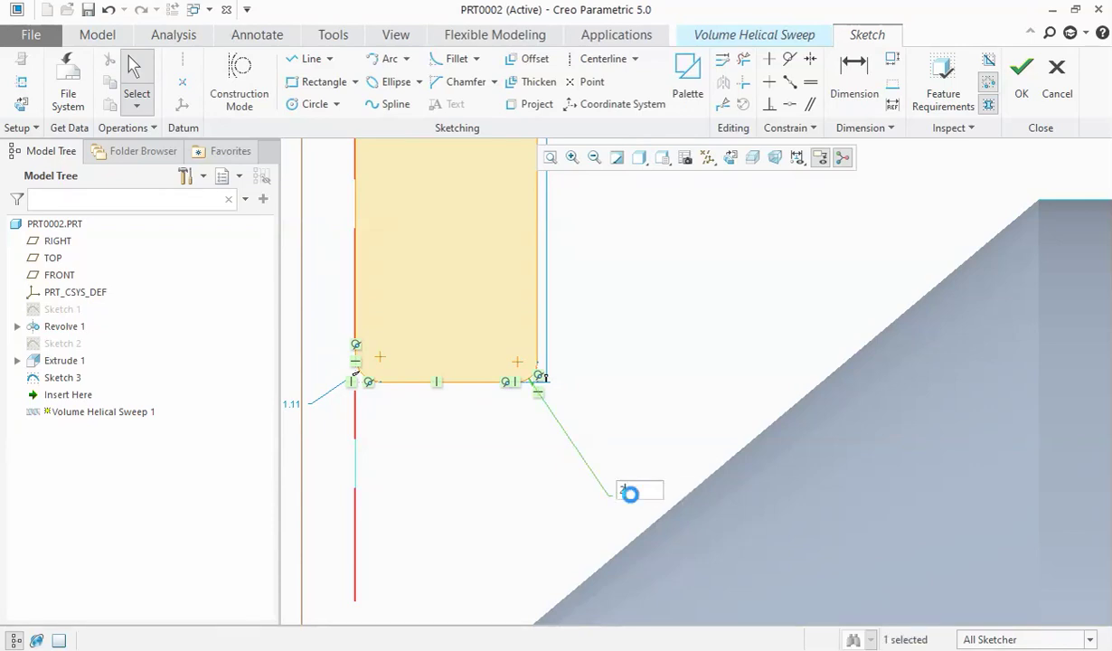
key("Return")
double_click(302, 406)
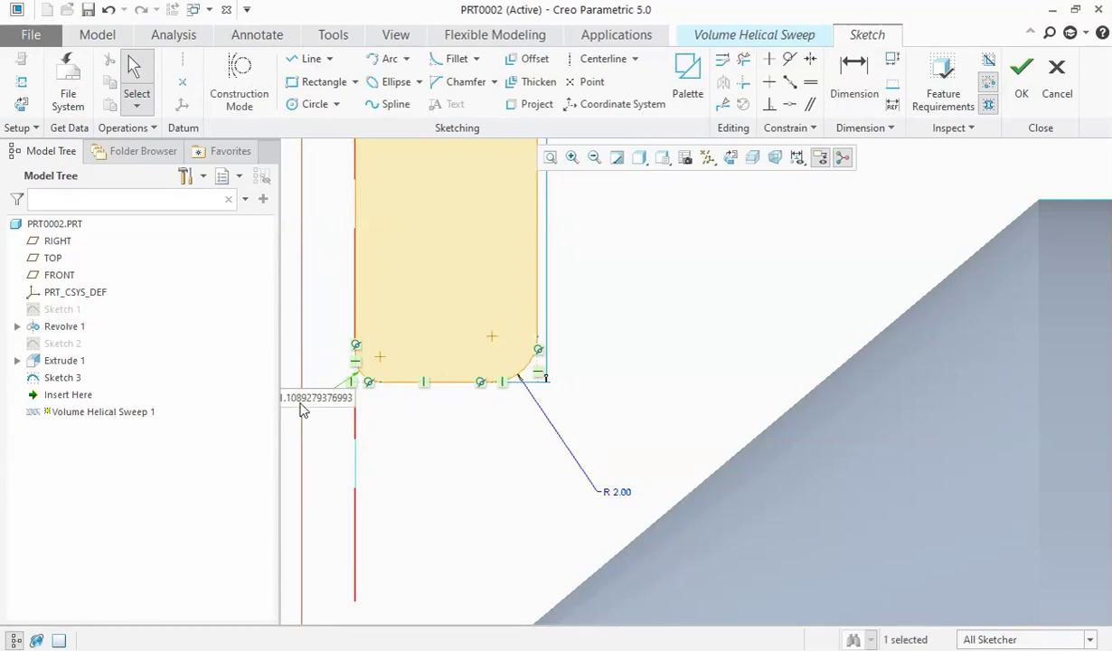
type("2")
key("Return")
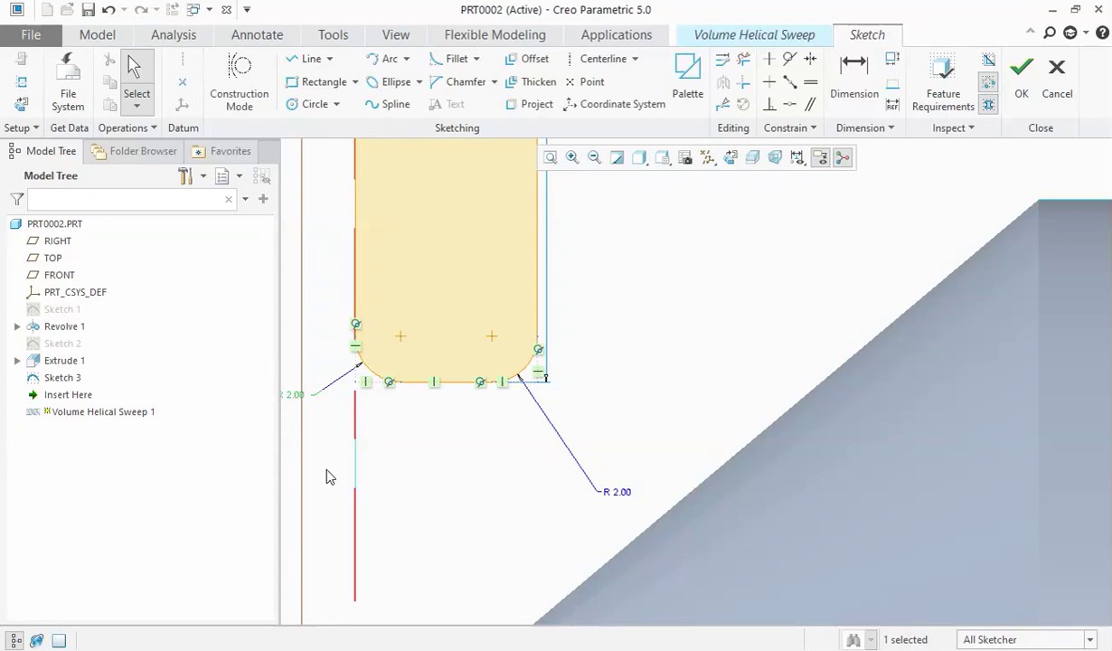
scroll(329, 474, "up", 3)
scroll(328, 474, "up", 2)
scroll(328, 474, "up", 1)
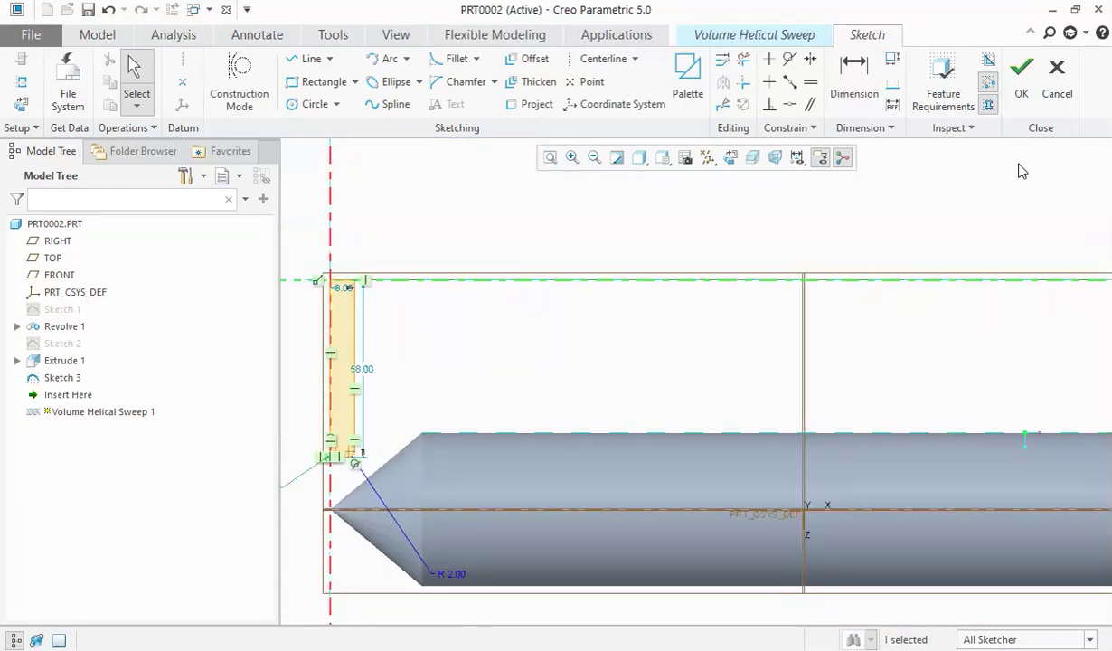
Step: Finish the filleted section sketch and keep the helix right-handed
left_click(1025, 90)
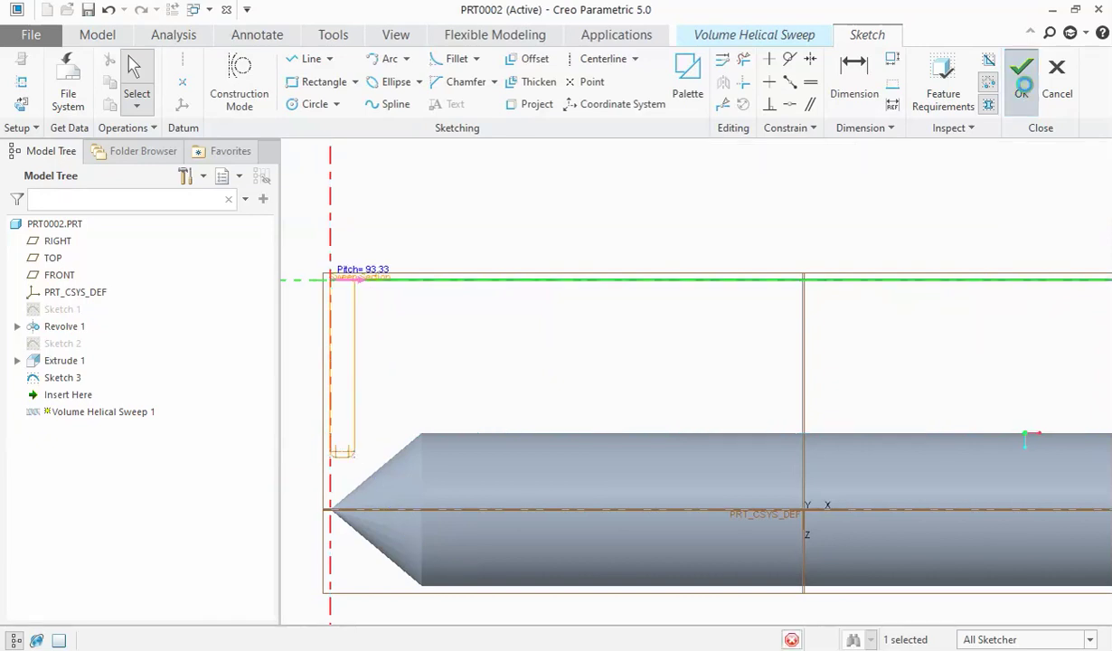
left_click(709, 280)
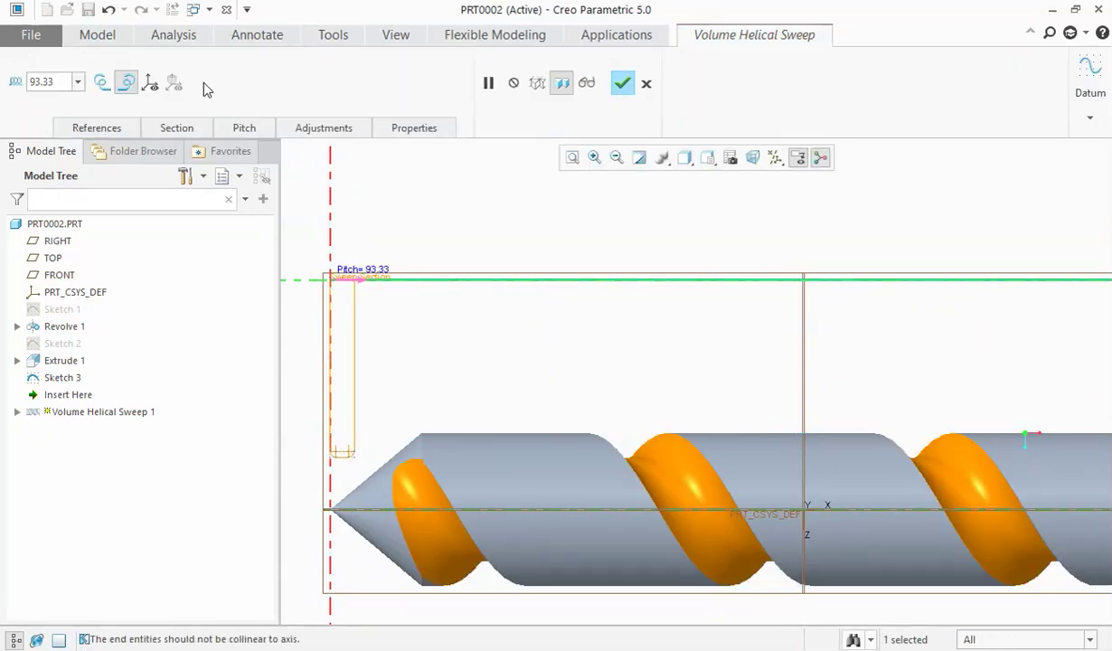
left_click(99, 82)
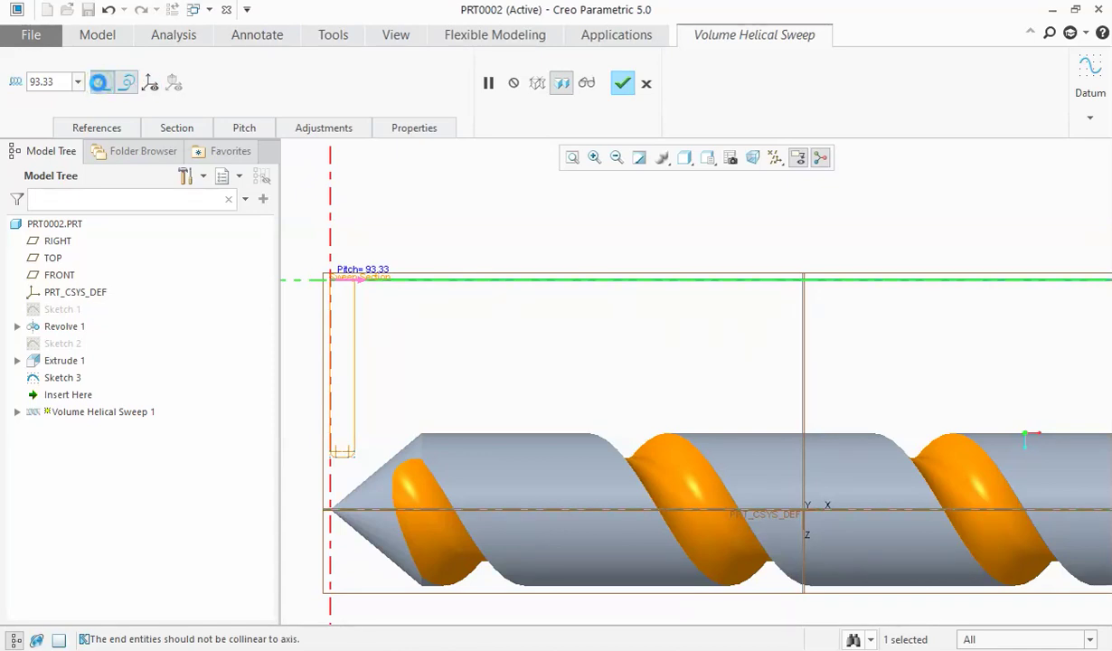
left_click(125, 83)
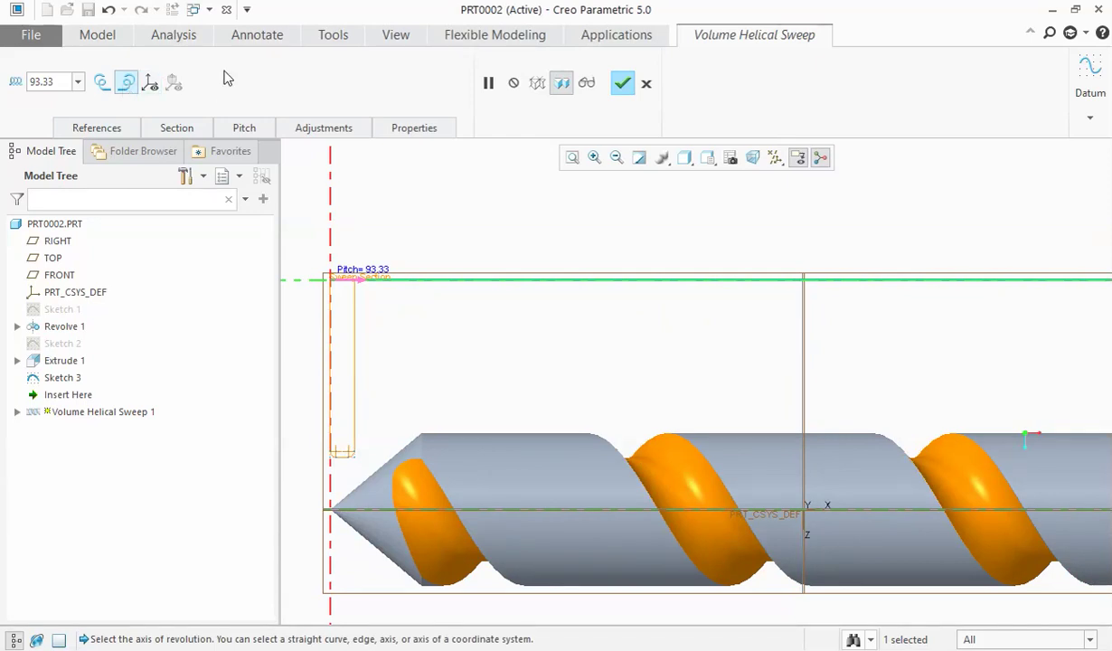
Step: Change the helix pitch from 93.33 to 75 and complete the sweep cut
left_click(244, 128)
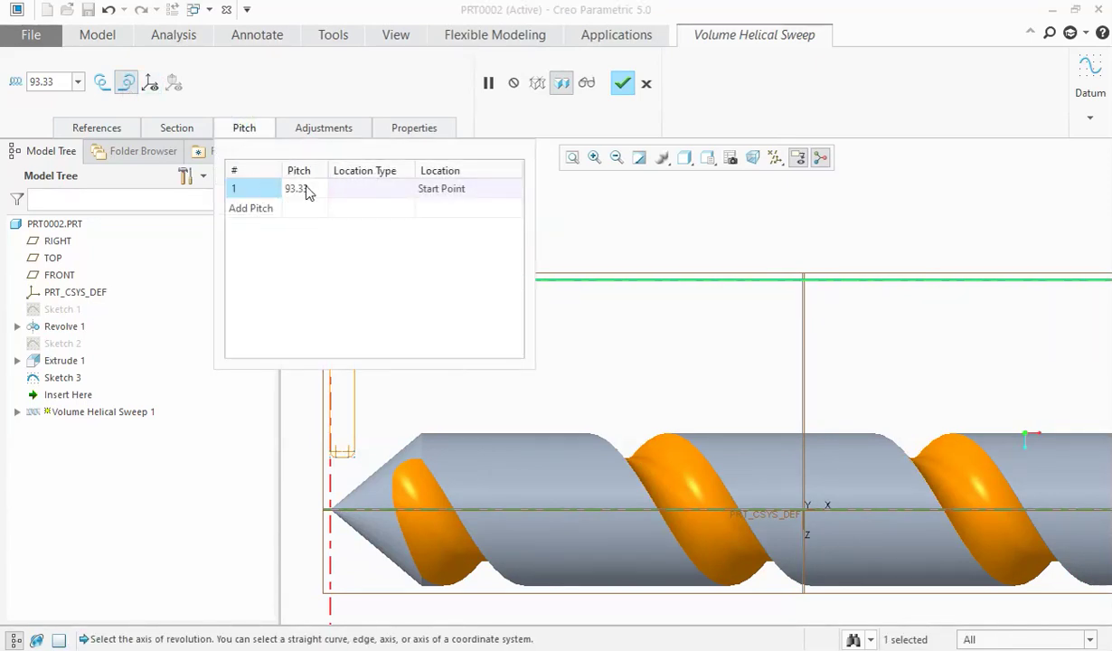
scroll(645, 414, "up", 2)
scroll(646, 407, "up", 2)
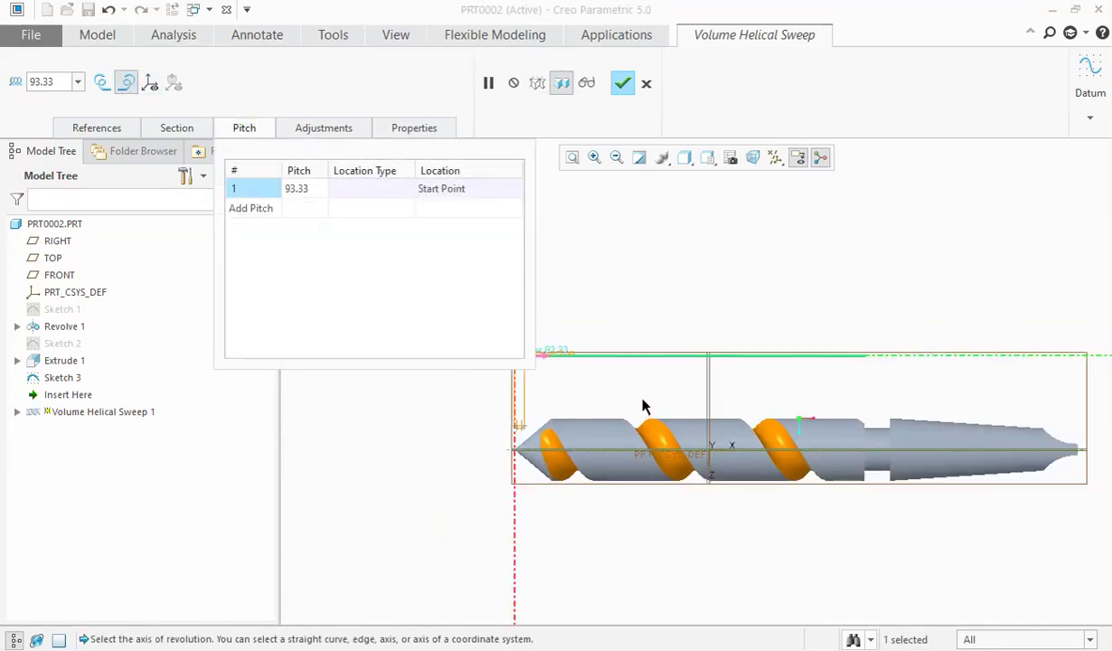
left_click(299, 189)
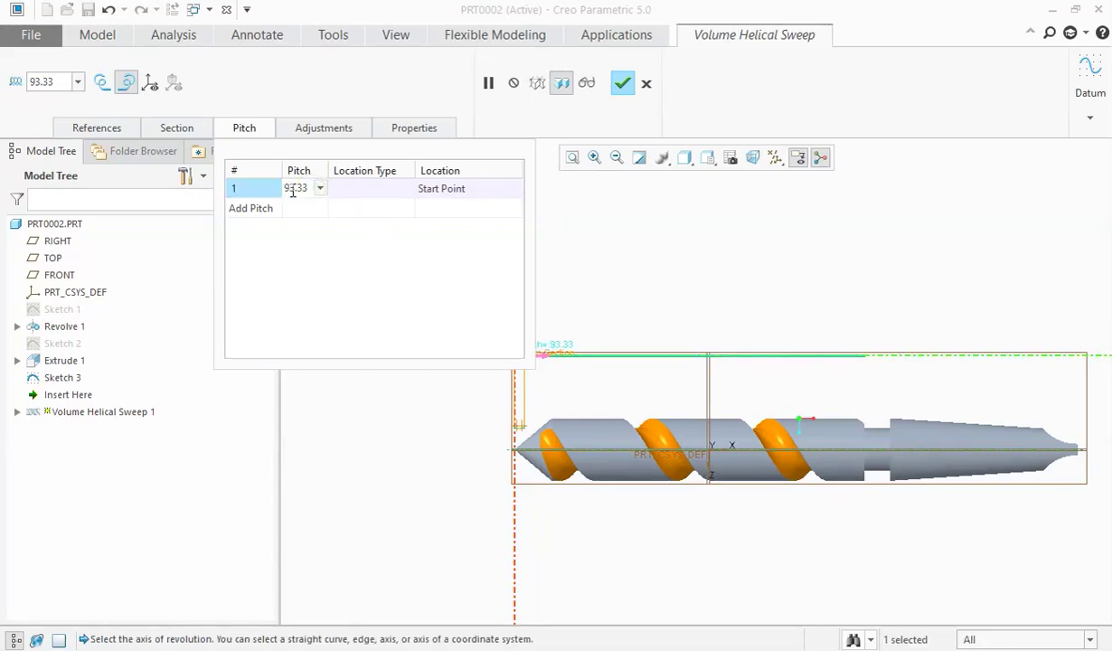
left_click_drag(282, 188, 316, 201)
type("75")
key("Return")
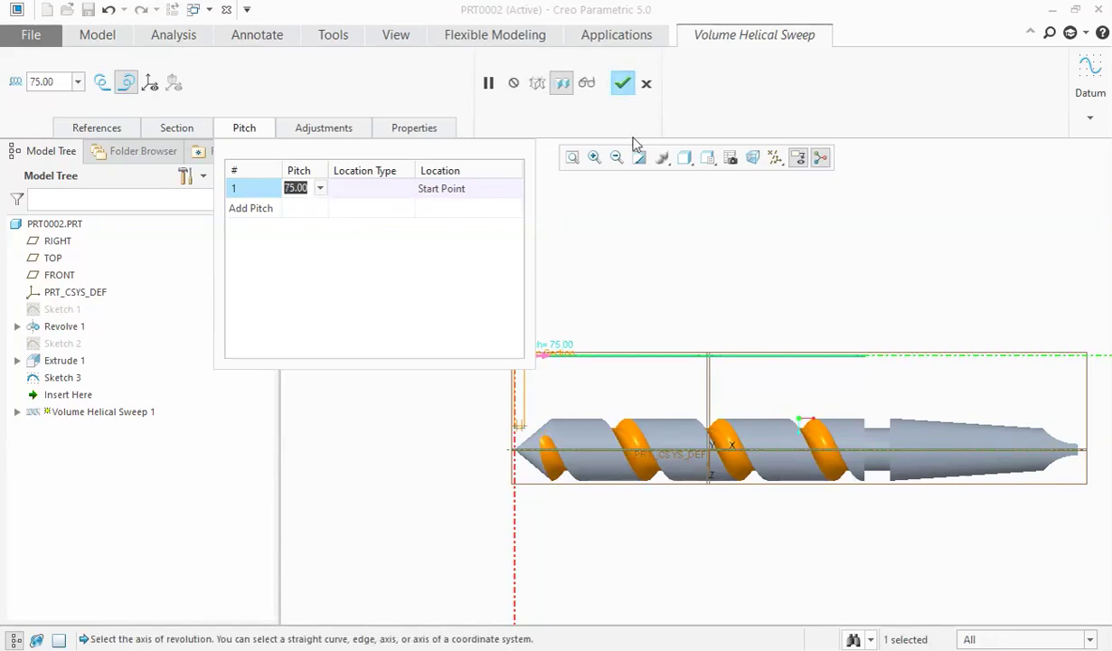
left_click(622, 83)
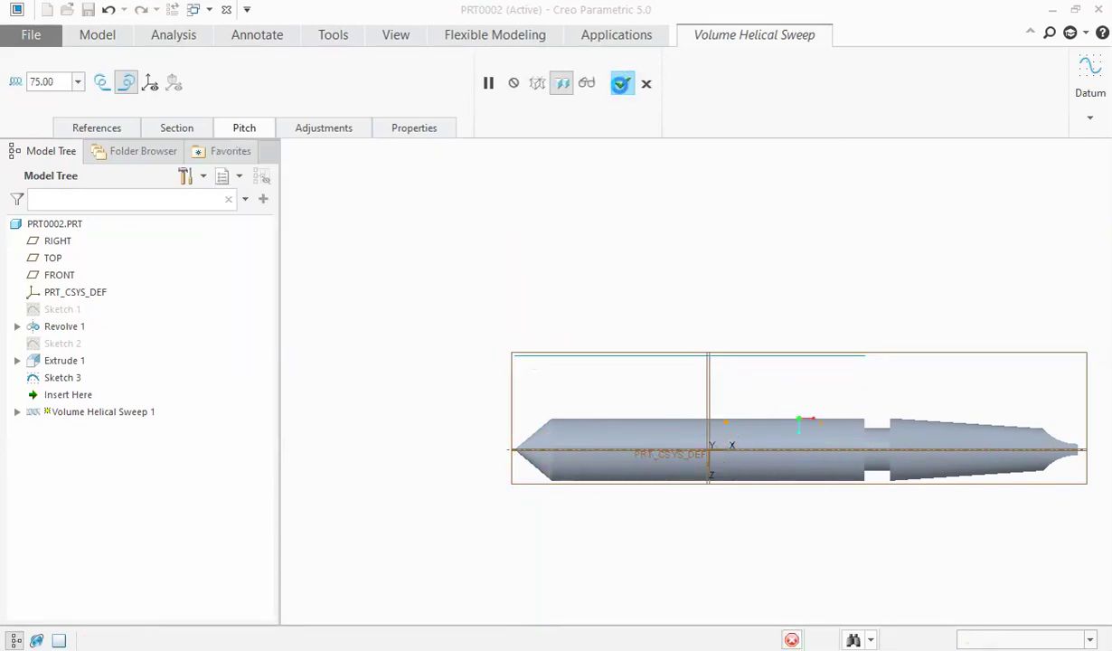
Step: Orbit the drill to an oblique 3D view showing the helical flute along the shaft
mouse_move(836, 264)
middle_mouse_down()
mouse_move(885, 153)
mouse_move(926, 183)
mouse_move(991, 157)
mouse_move(992, 170)
mouse_move(940, 155)
mouse_move(856, 173)
mouse_move(908, 200)
mouse_move(924, 244)
mouse_move(906, 193)
mouse_move(863, 234)
mouse_move(873, 258)
middle_mouse_up()
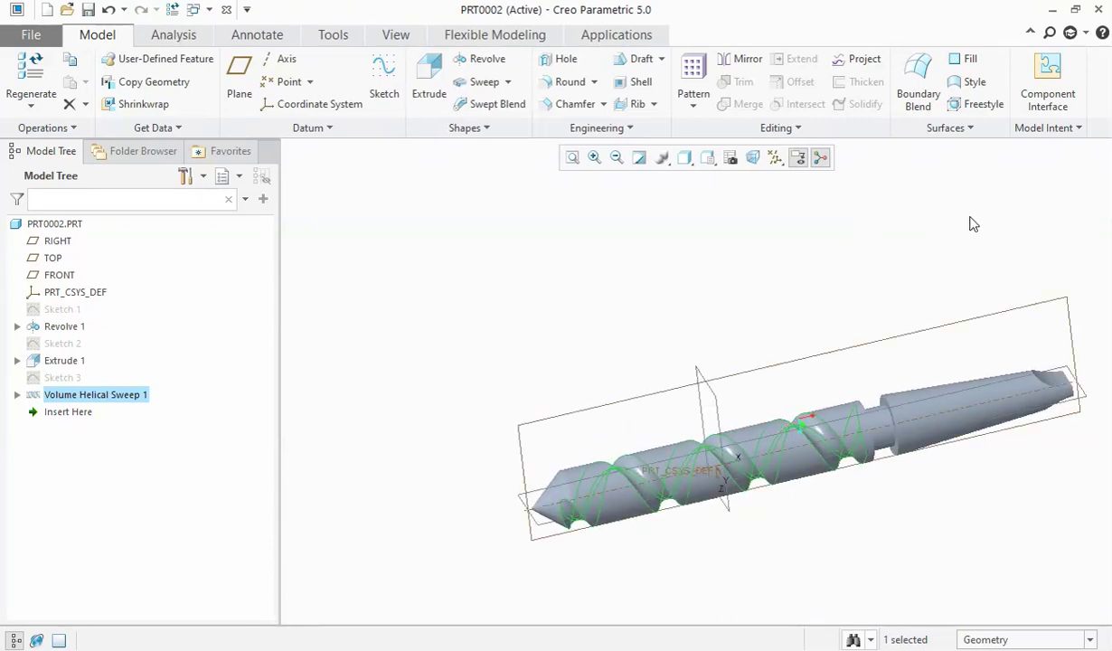